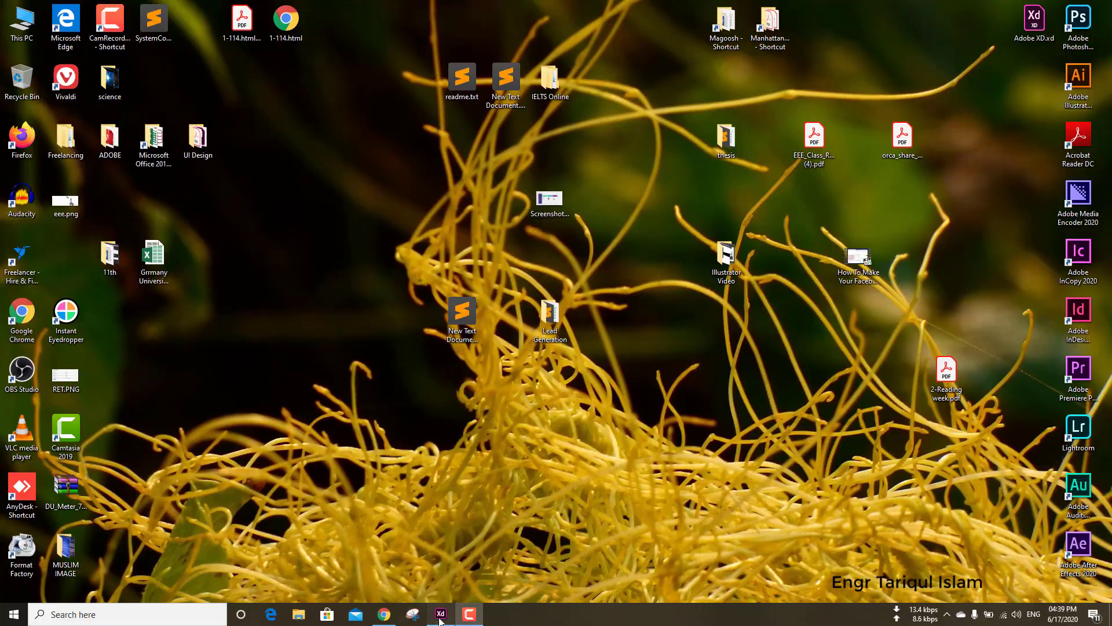
Switch to Adobe XD and add a Web 1920 artboard to the canvas, discarding the mistakenly added iPhone artboard.
click(439, 618)
click(14, 219)
click(673, 248)
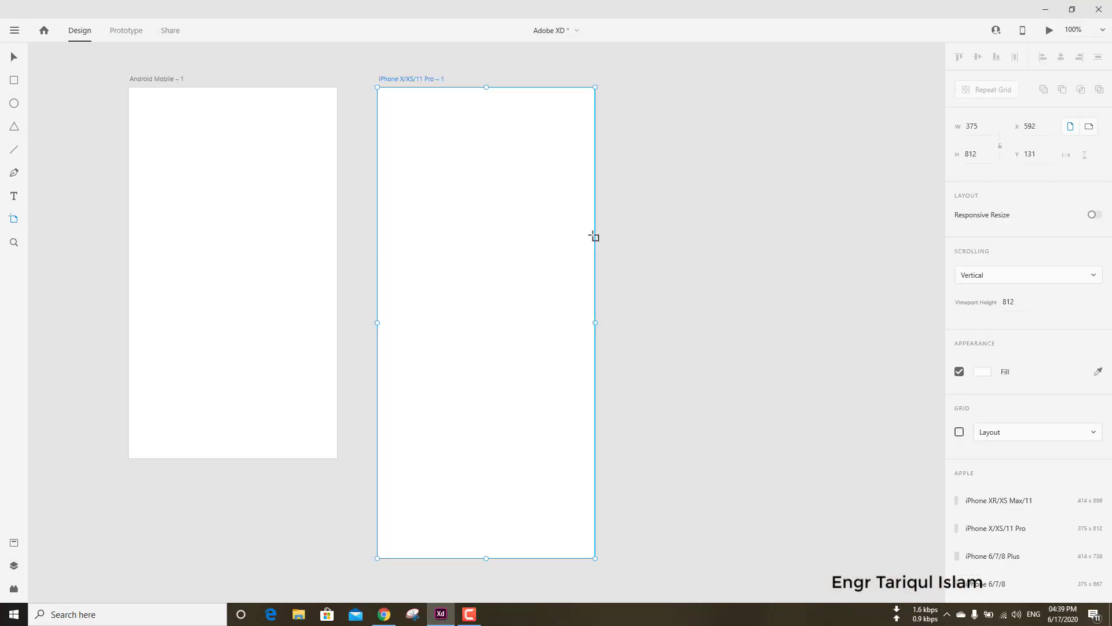
key(ctrl+z)
scroll(1015, 453, down, 3)
click(995, 582)
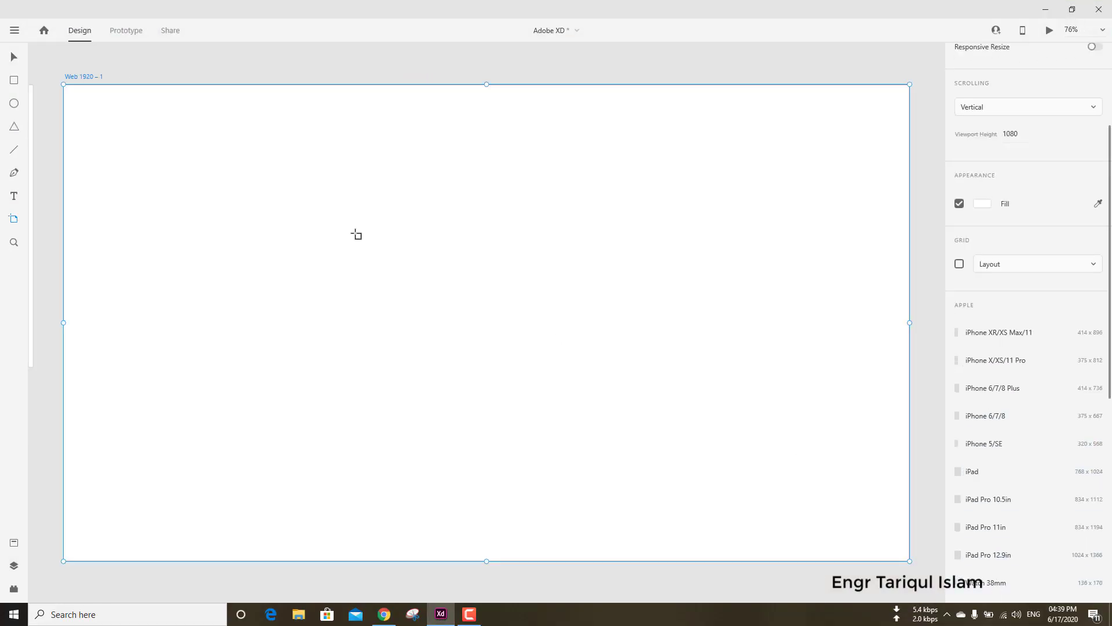
Draw a rectangle across the middle of the web artboard and set its size to 1200 by 200.
click(14, 81)
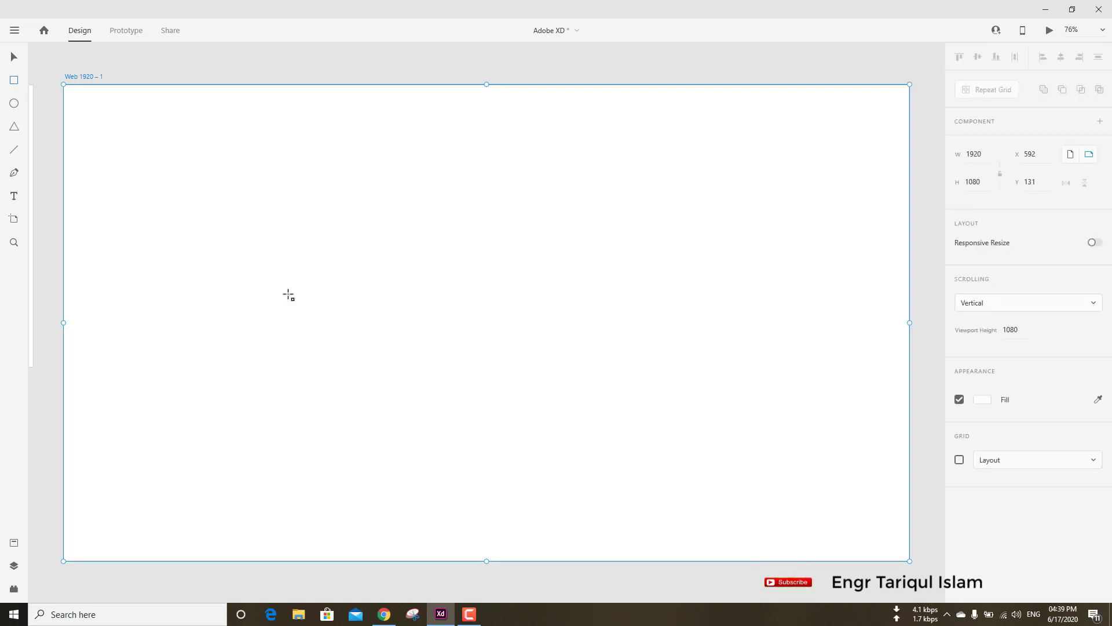
mouse_move(198, 287)
mouse_down()
mouse_move(595, 379)
mouse_move(697, 383)
mouse_up()
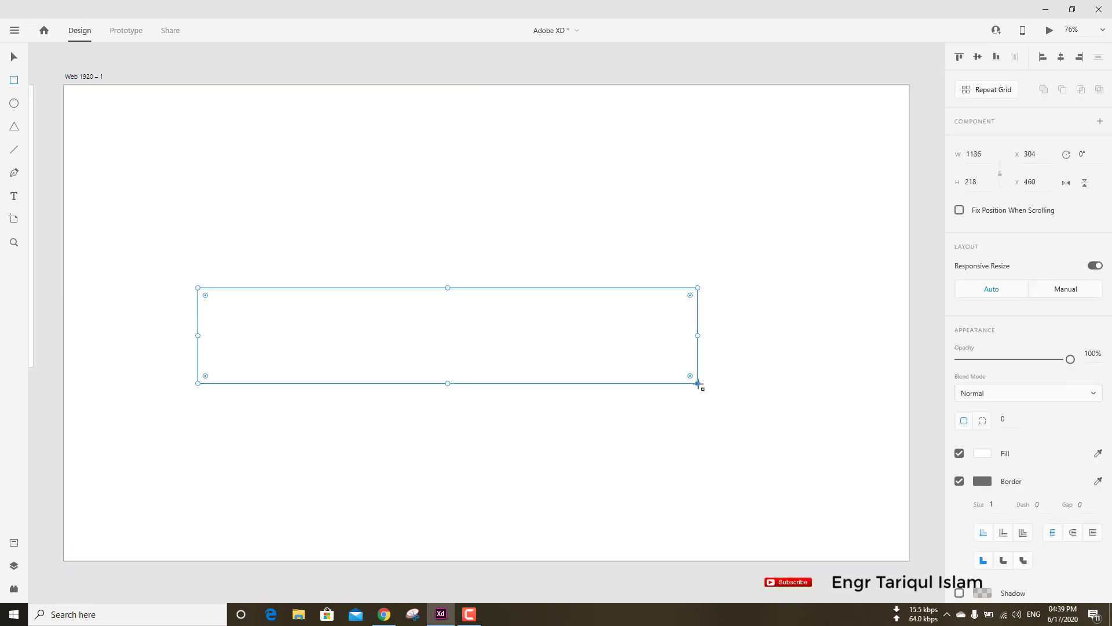
text(1200)
key(Tab)
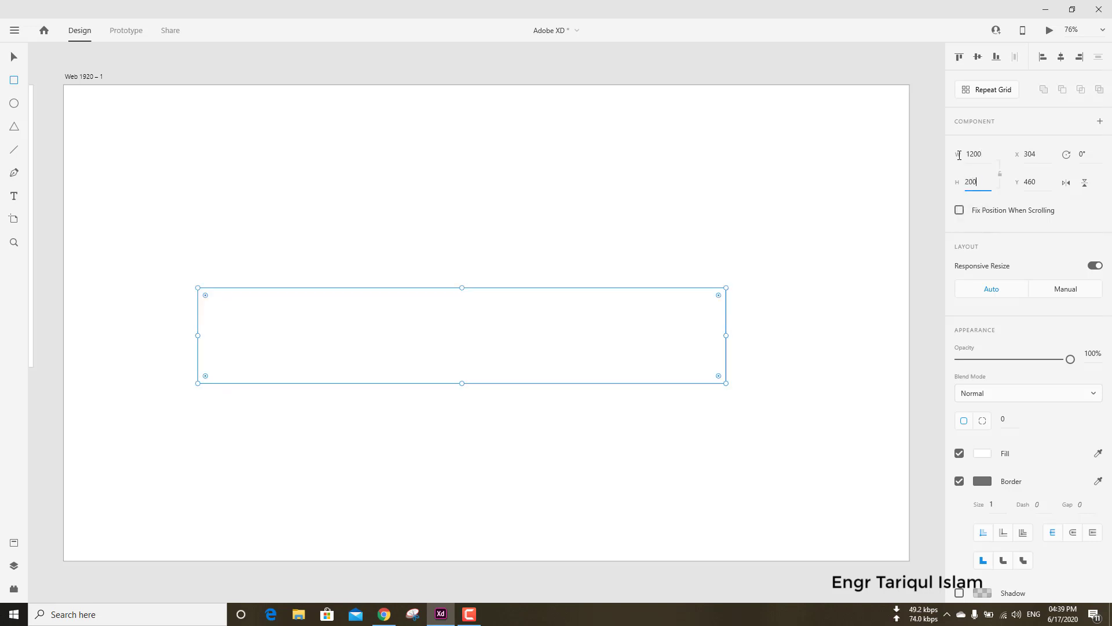
key(Return)
Round the rectangle's corners to a radius of 100 to form a pill shape.
click(14, 59)
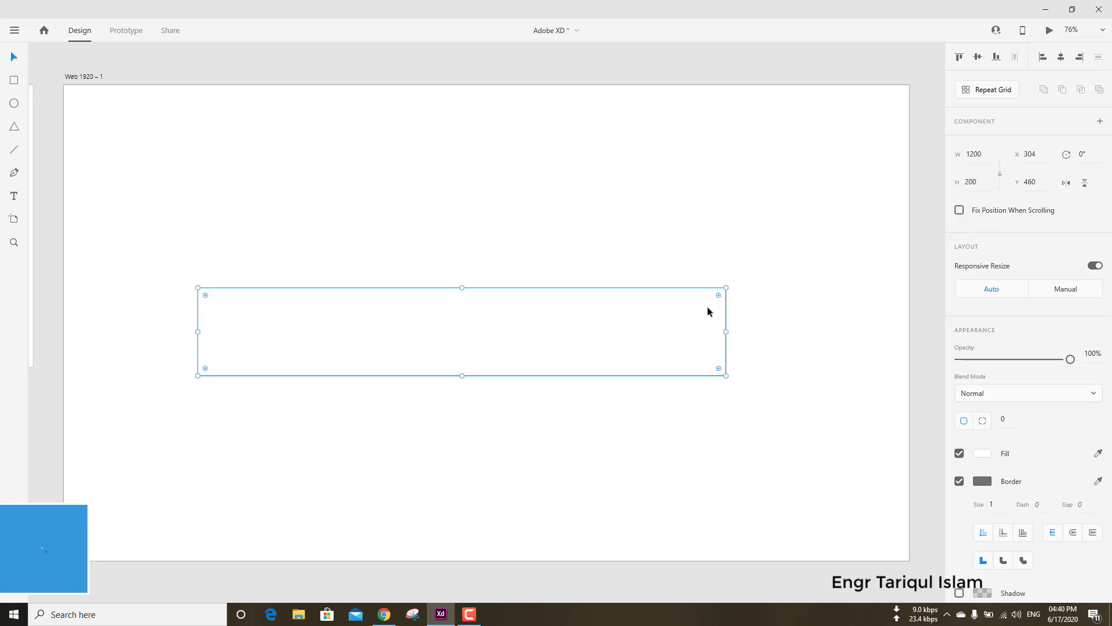
drag(717, 295, 683, 323)
click(508, 217)
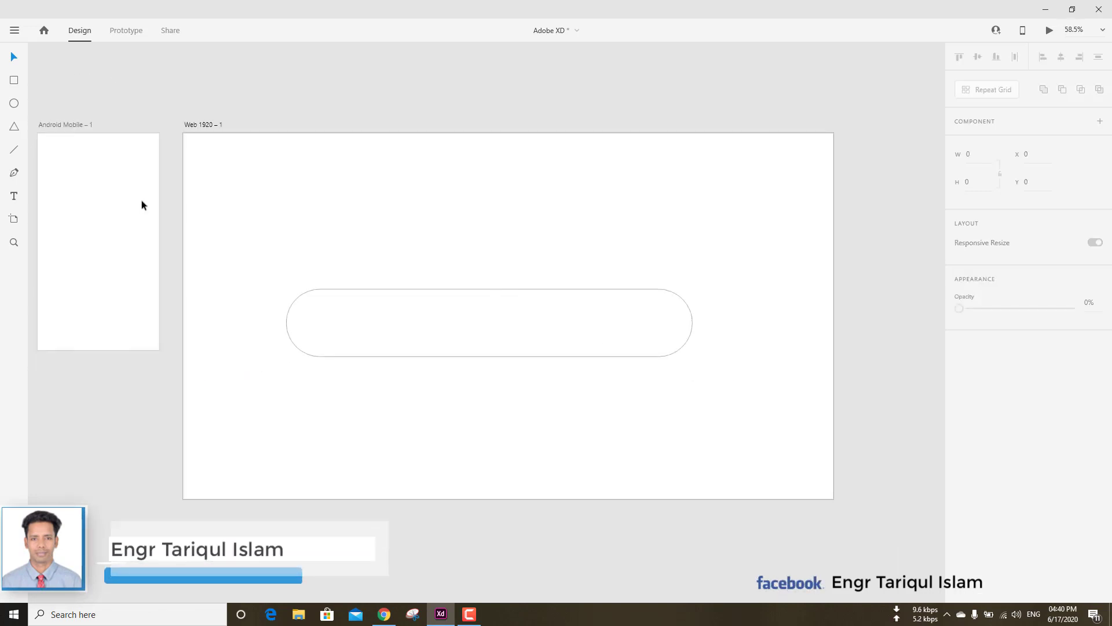
Set the border size of the pill-shaped rectangle to 5.
click(135, 184)
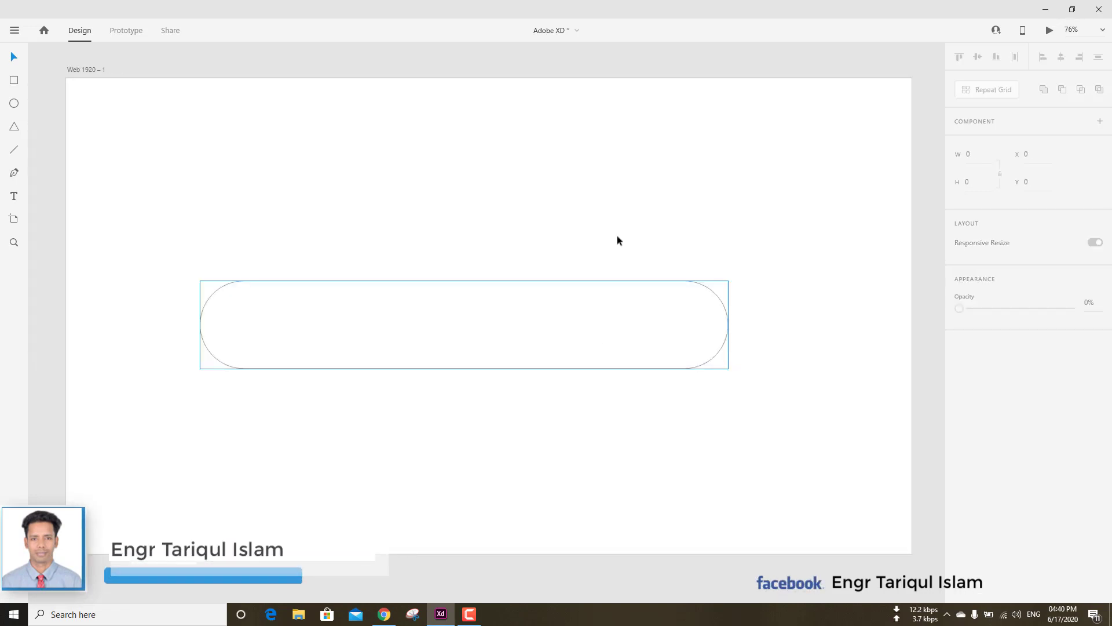
click(567, 315)
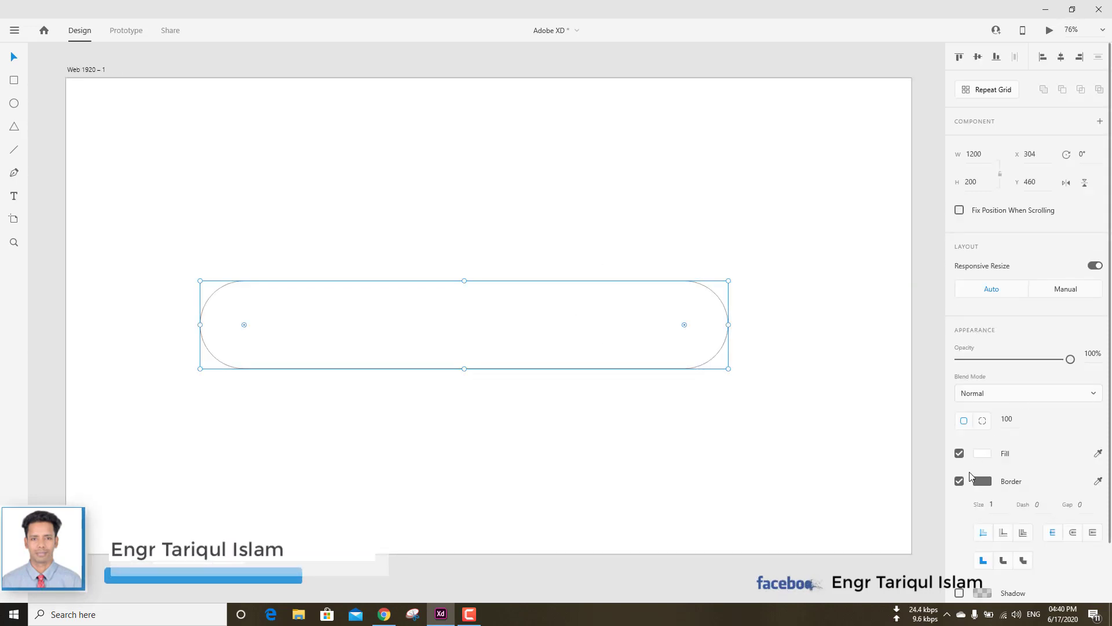
text(5)
key(Return)
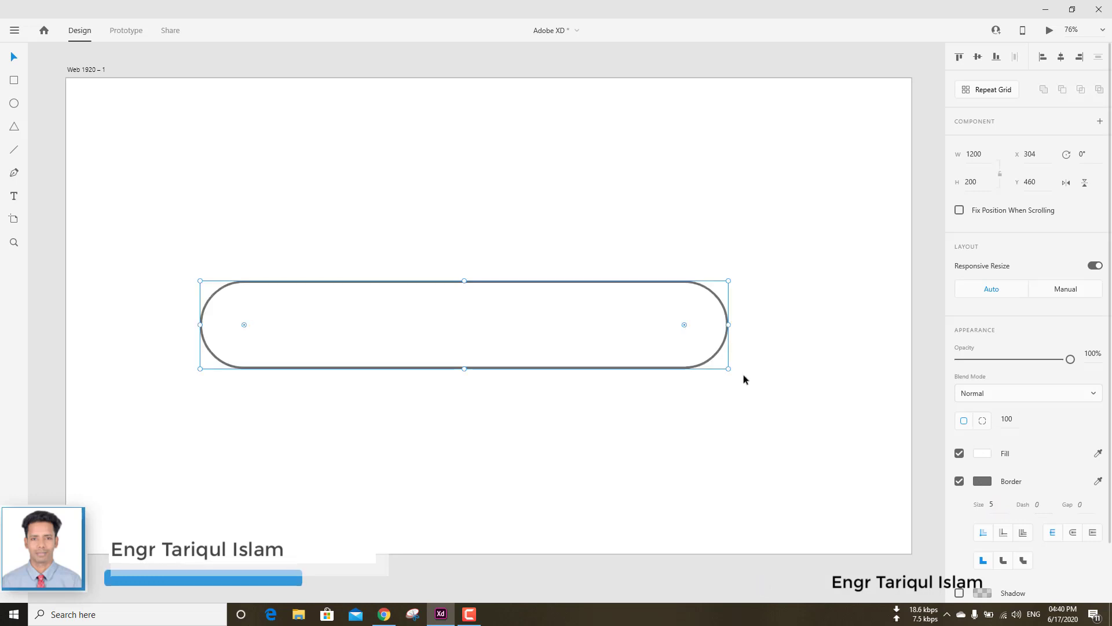
click(766, 325)
Draw a vertical line about 200 high across the pill shape near its left end, at about X 446.
click(15, 148)
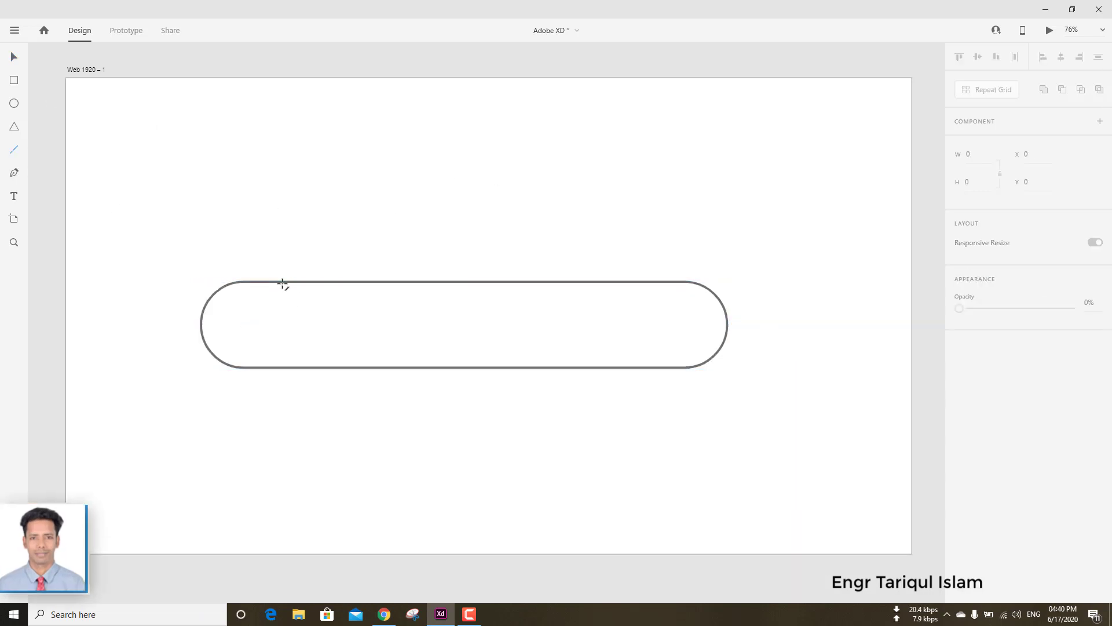
drag(283, 283, 282, 360)
key(v)
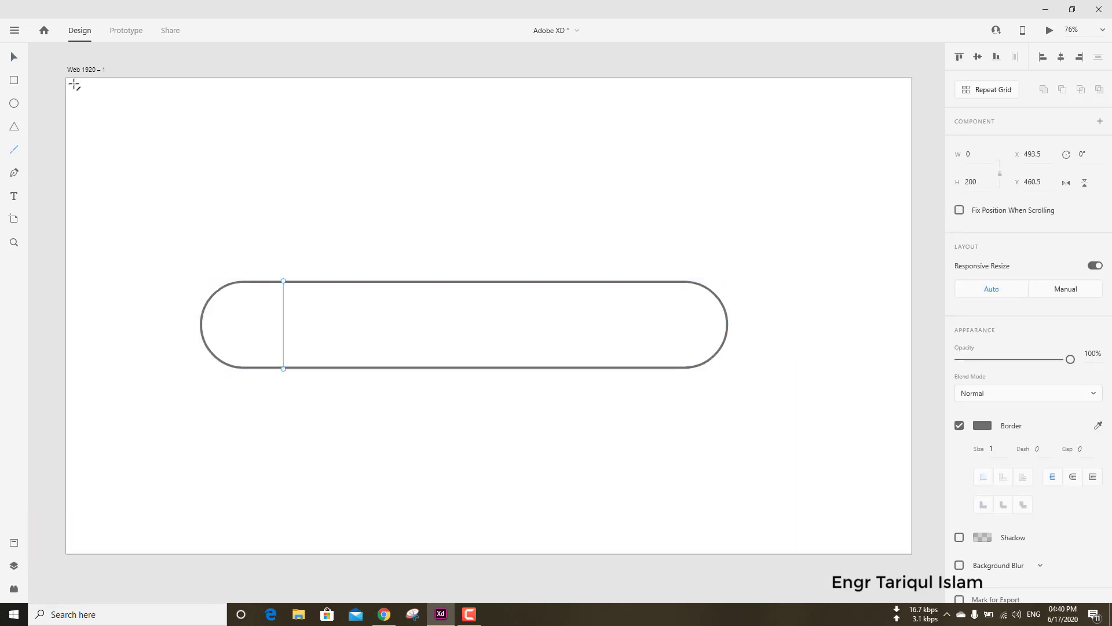
drag(284, 322, 263, 320)
Shorten the vertical line from both ends to a height of about 167, inside the pill's border.
scroll(284, 323, up, 5)
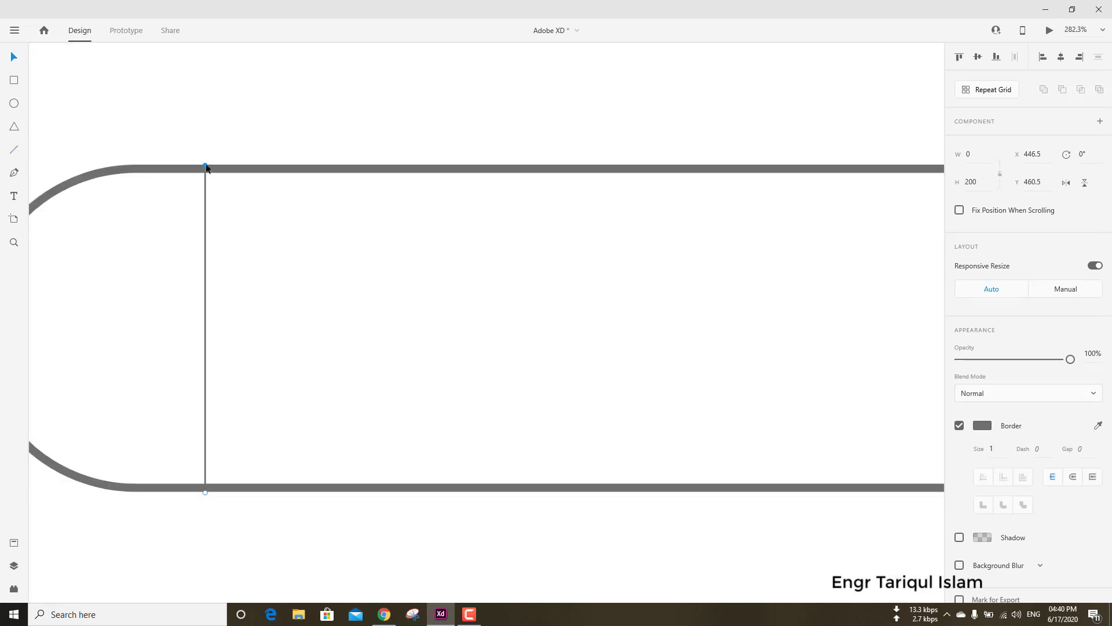
drag(207, 168, 206, 186)
drag(204, 489, 204, 457)
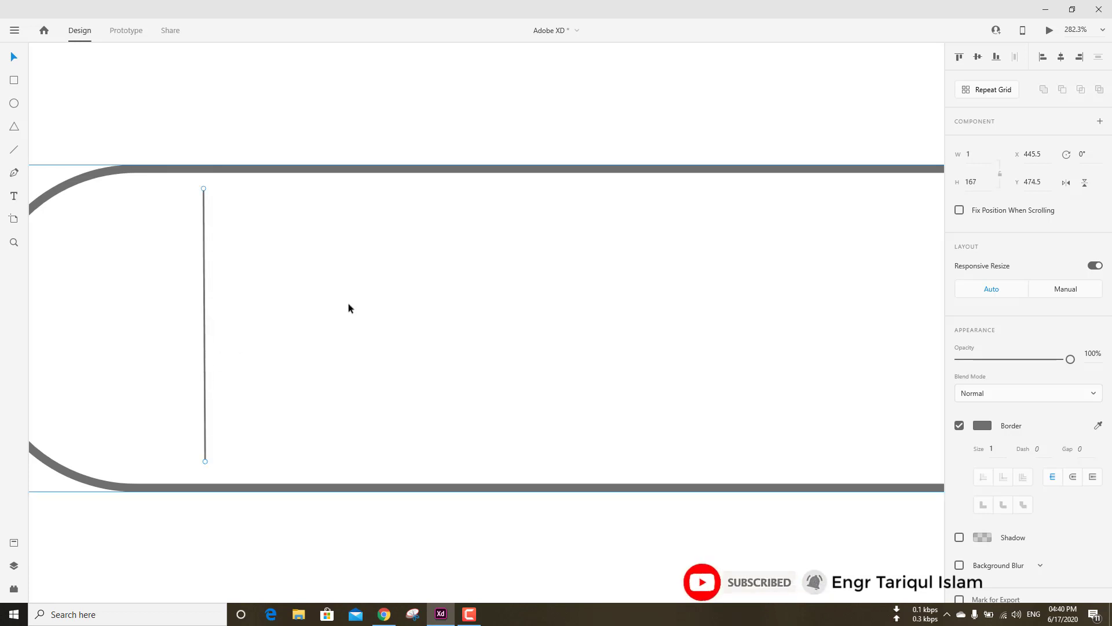
Center the vertical divider line between the top and bottom edges of the pill shape.
key(ctrl+z)
scroll(391, 302, down, 3)
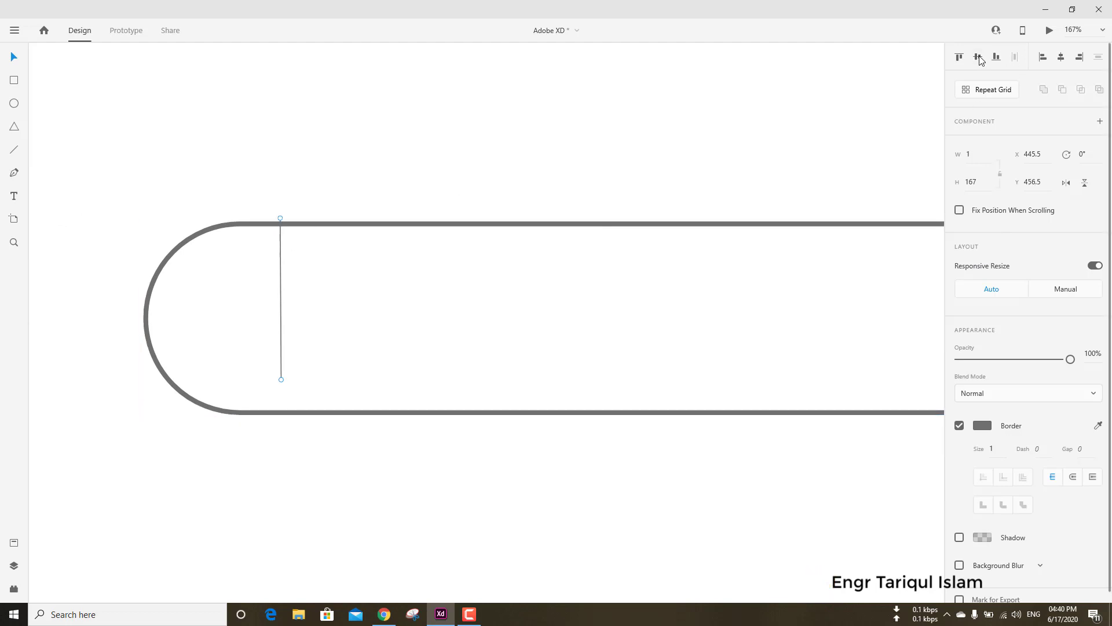
click(379, 222)
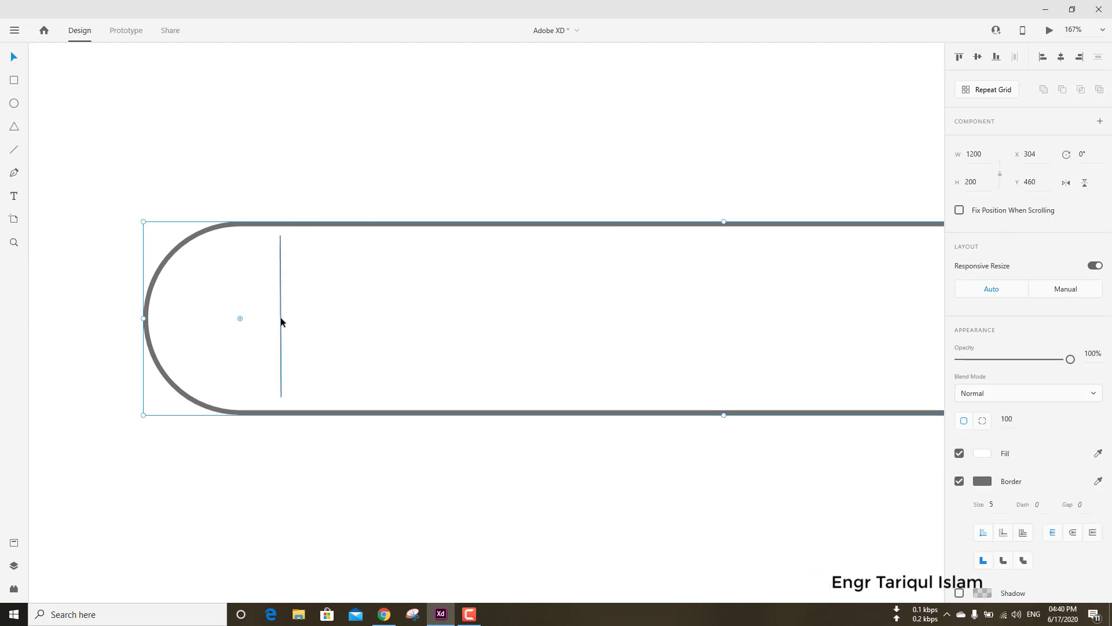
shift+click(281, 321)
click(564, 138)
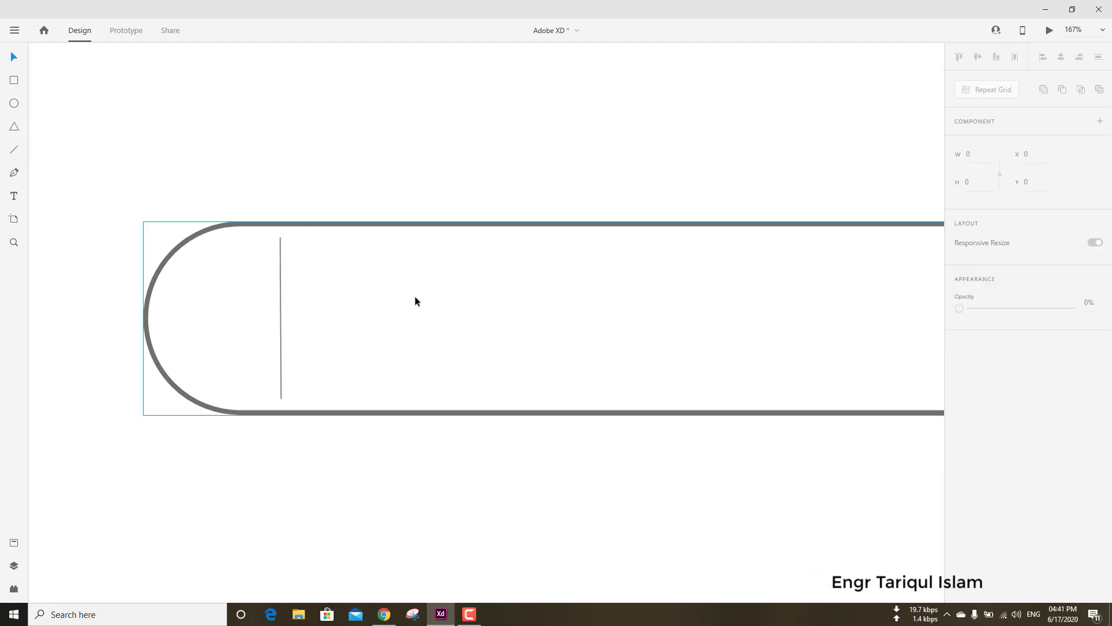
Change the divider line's border to a light grey.
click(281, 307)
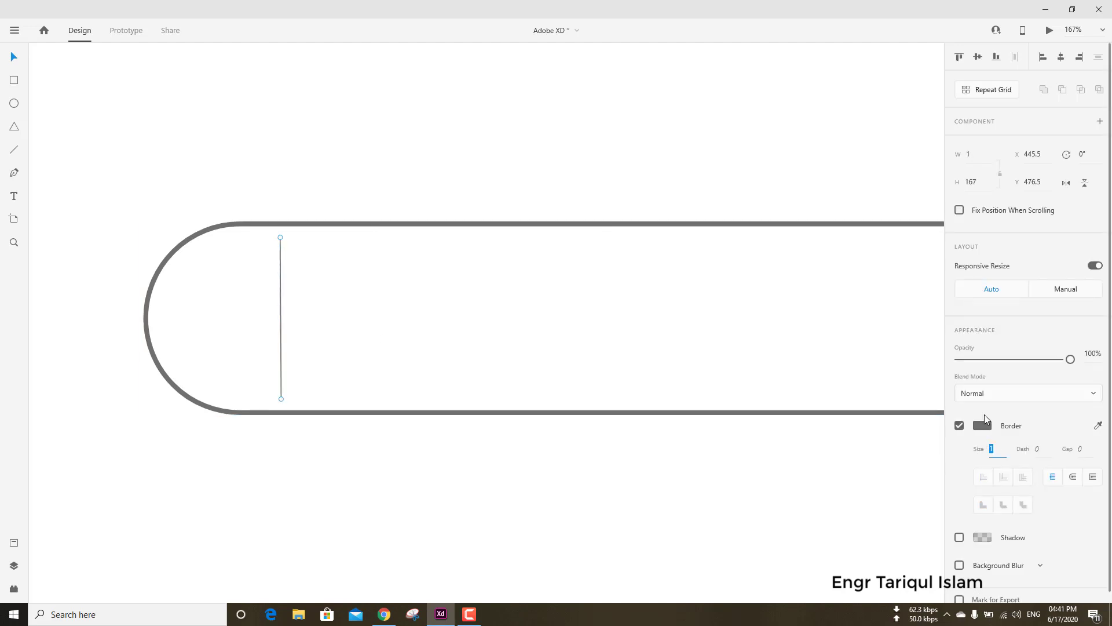
scroll(1002, 383, down, 1)
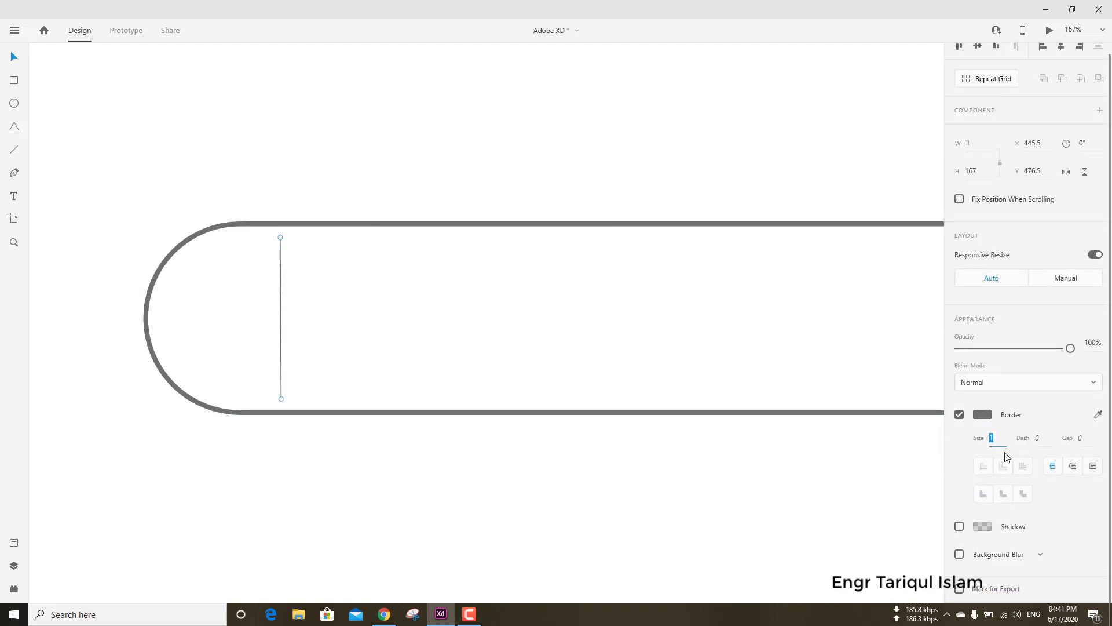
scroll(350, 191, up, 5)
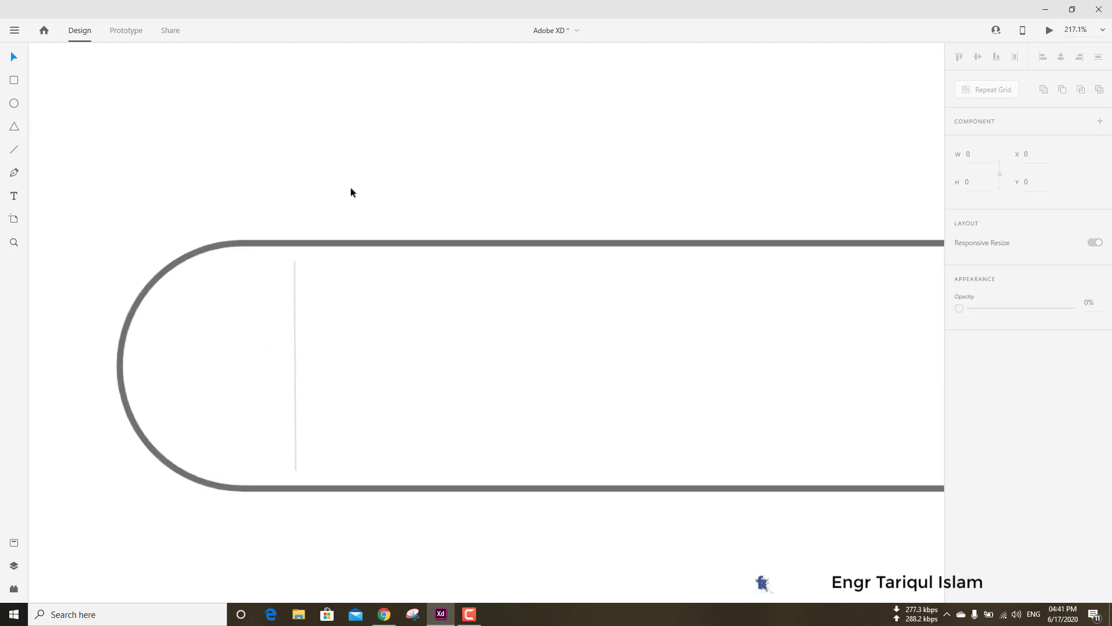
scroll(409, 212, down, 9)
drag(600, 263, 466, 273)
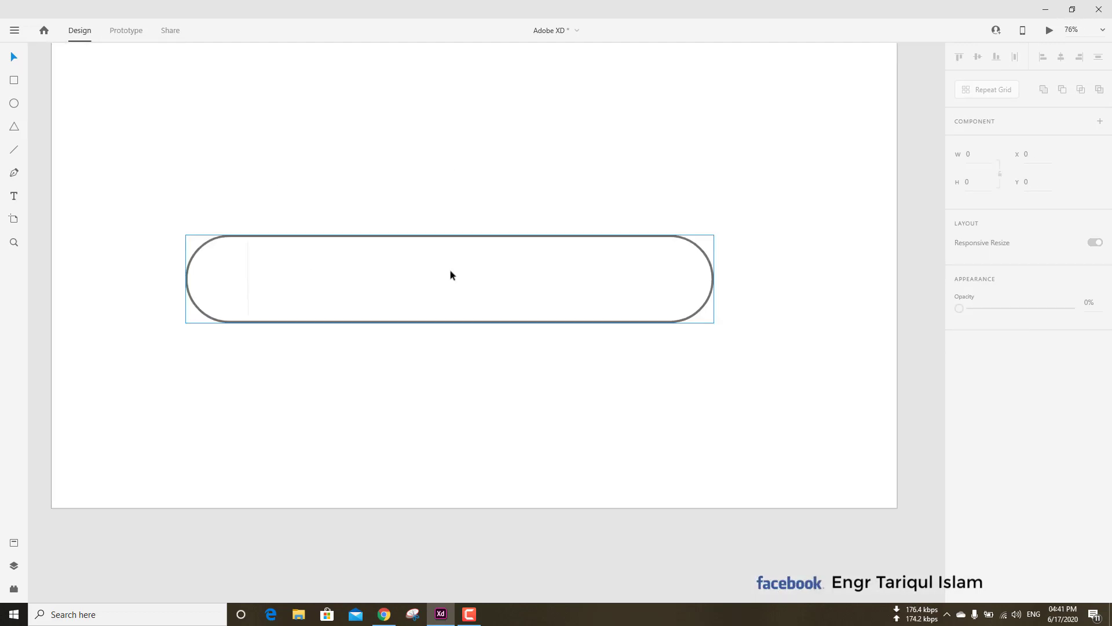
Draw an ellipse above the search bar and make it a 100 by 100 circle.
scroll(332, 259, up, 1)
scroll(332, 263, up, 2)
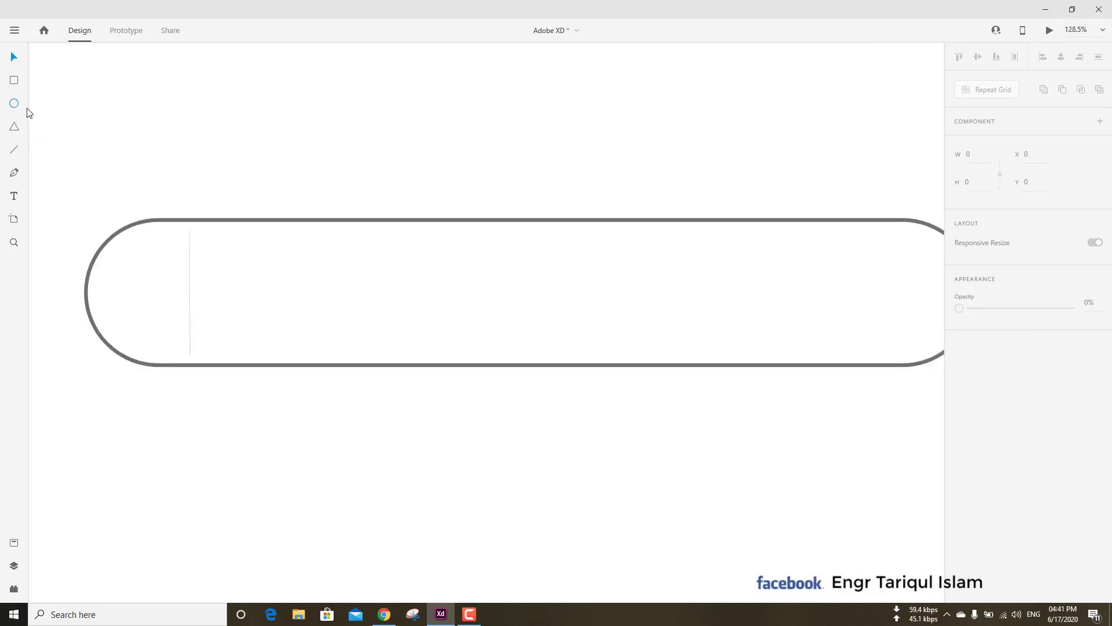
drag(174, 108, 243, 166)
click(976, 154)
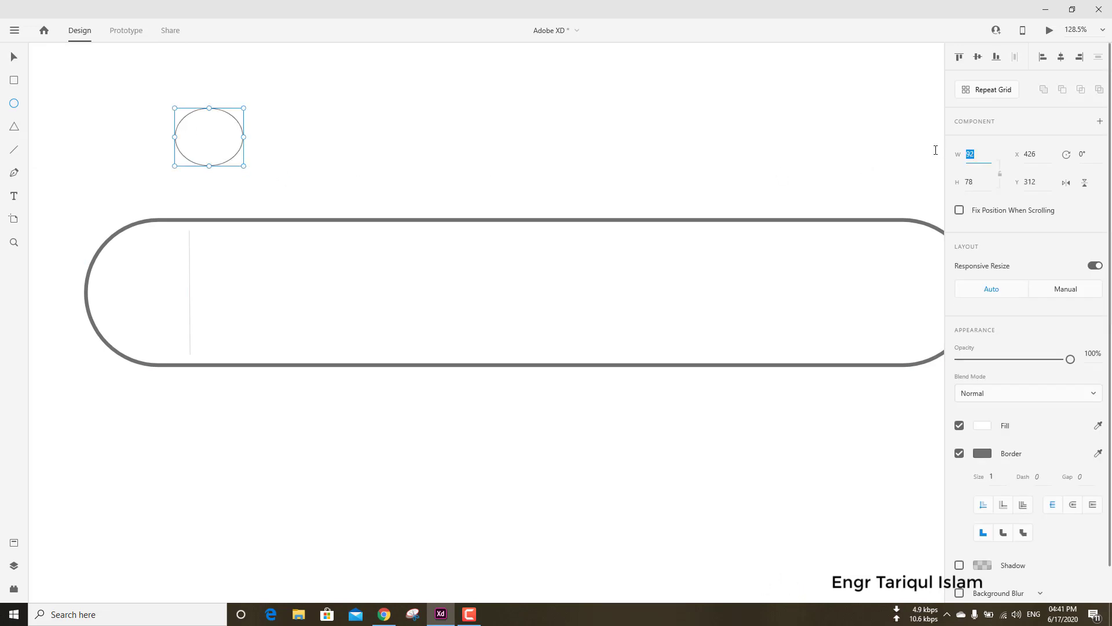
text(100)
key(Tab)
text(100)
key(Return)
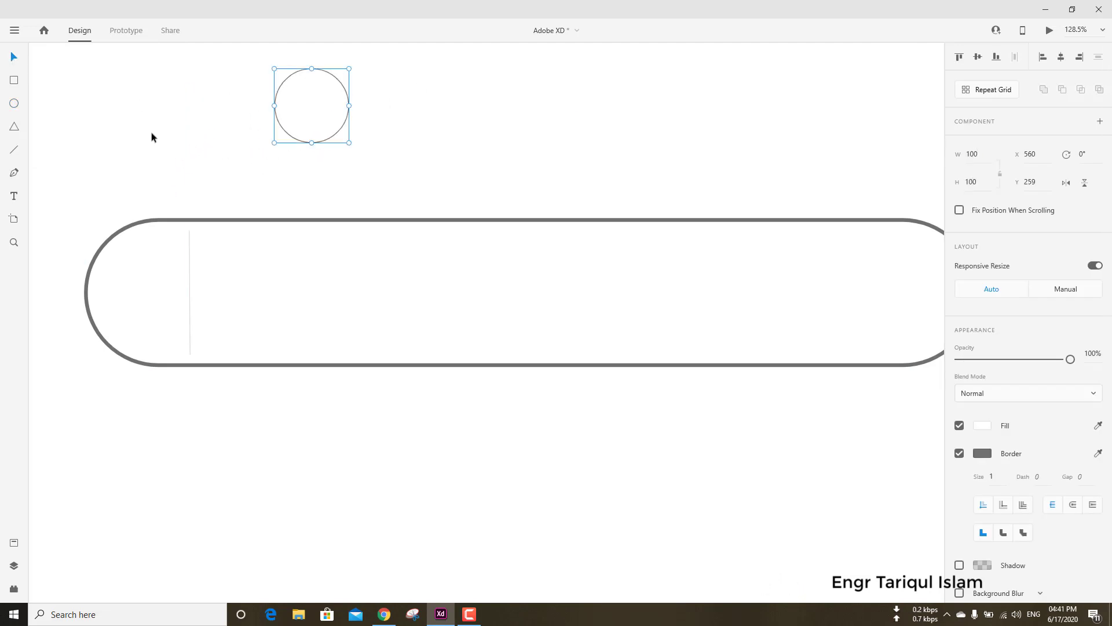
Draw a diagonal line about 47 by 47 from the circle's lower-left edge as the magnifier handle.
scroll(299, 142, up, 5)
click(15, 58)
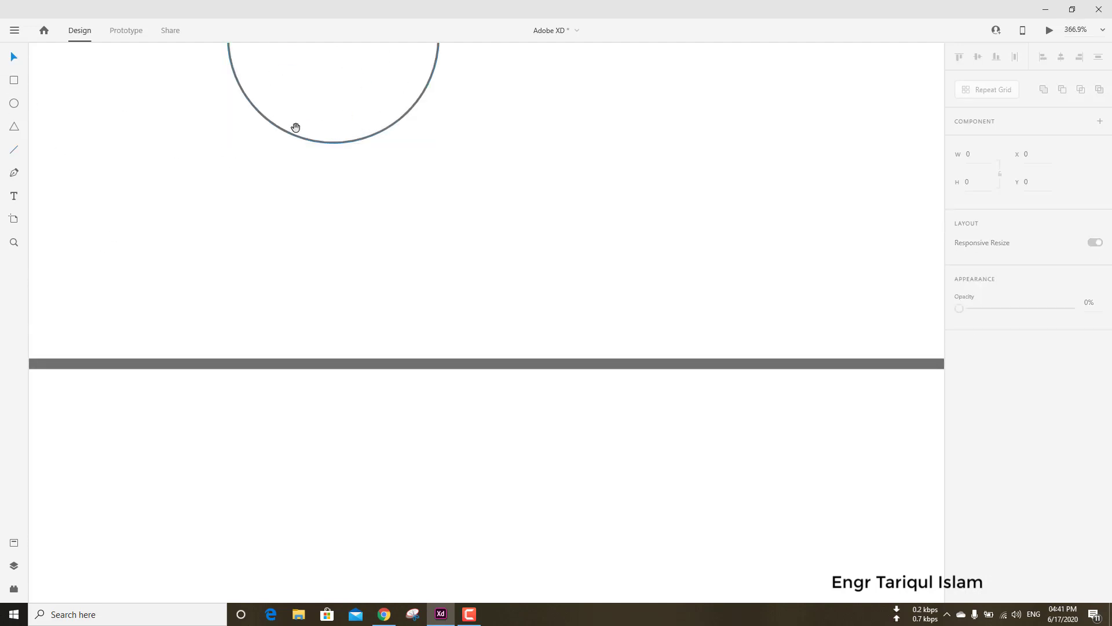
drag(295, 128, 164, 242)
key(l)
scroll(283, 209, down, 4)
key(v)
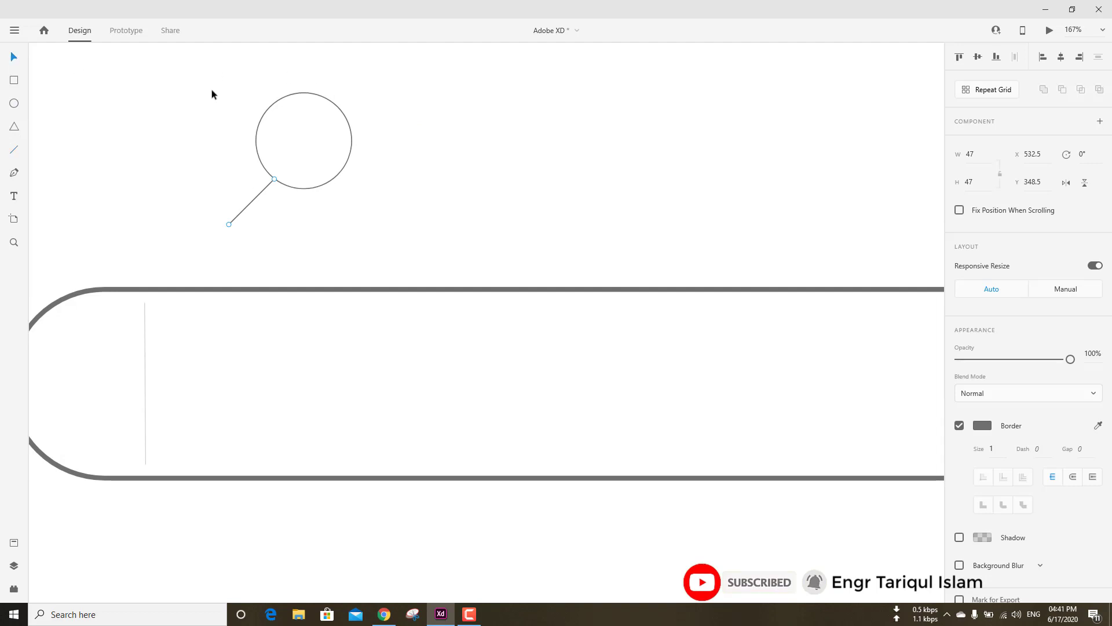
Move the circle and its handle into the search bar's left end and scale them to fit beside the divider.
drag(211, 92, 82, 383)
scroll(228, 362, left, 2)
scroll(227, 361, down, 1)
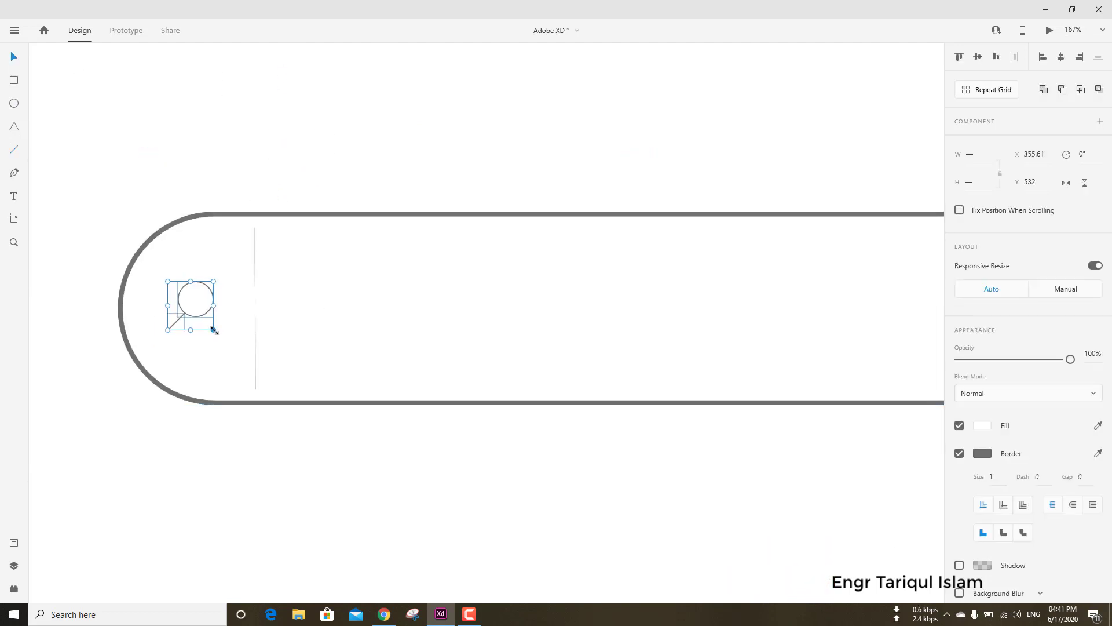
mouse_move(214, 329)
mouse_down()
mouse_move(227, 342)
mouse_move(206, 310)
mouse_up()
click(356, 163)
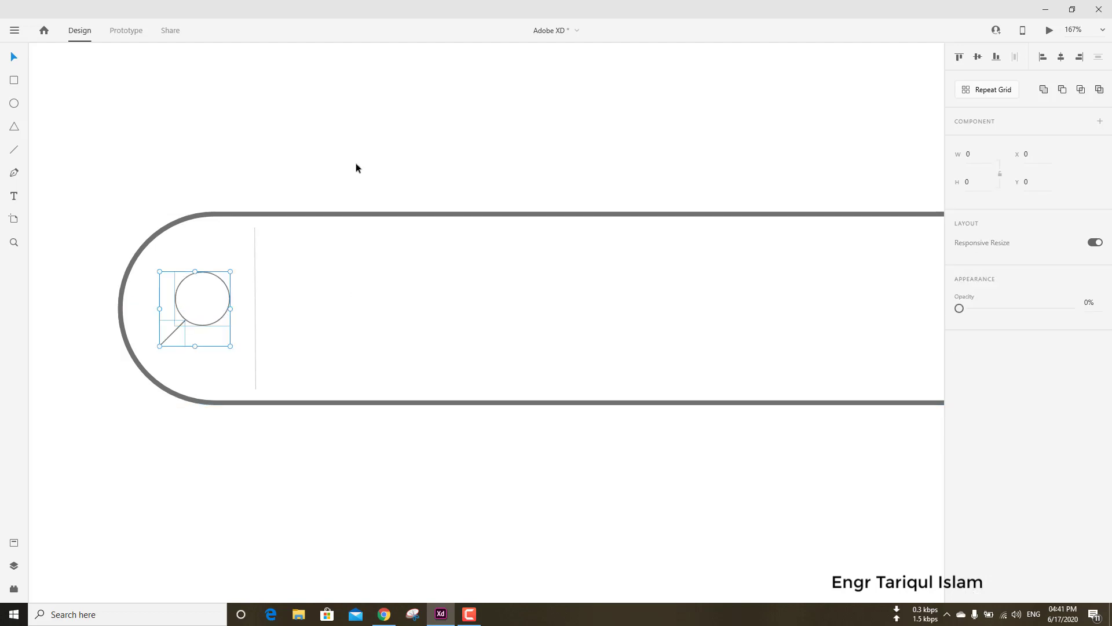
Add the text "Search" right of the divider, enlarge it to size 81 and lower its opacity.
scroll(507, 321, down, 4)
drag(590, 307, 365, 301)
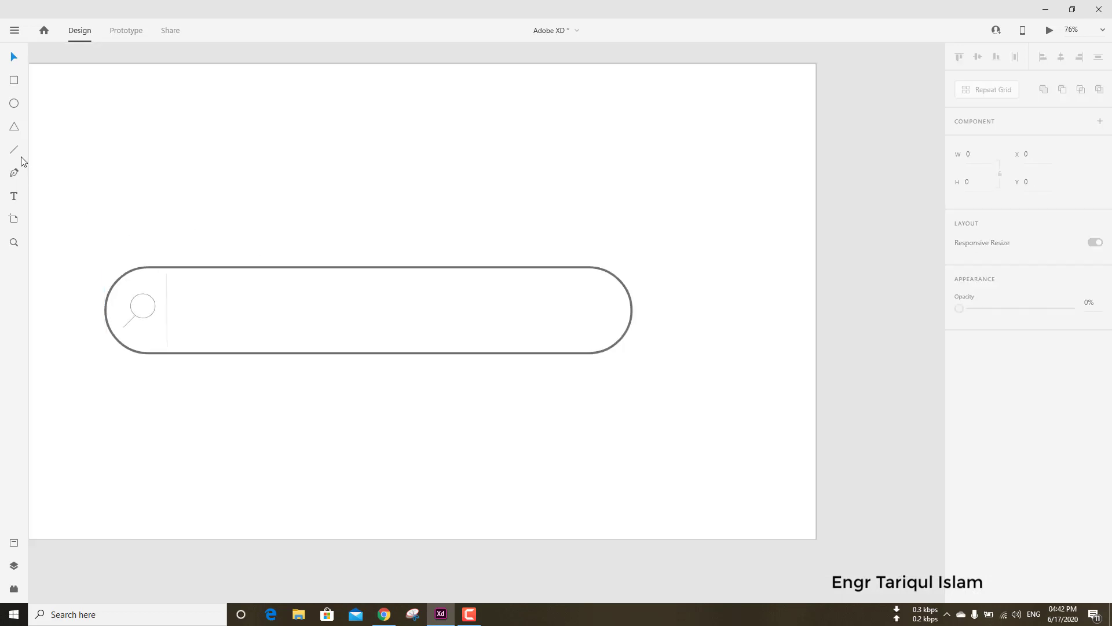
click(231, 314)
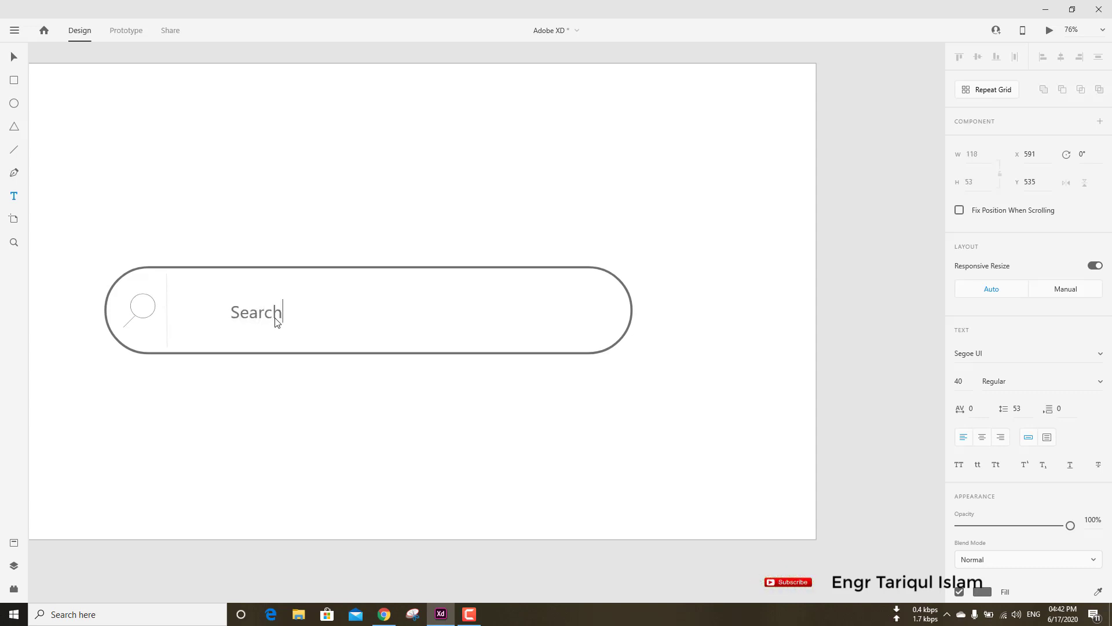
drag(257, 323, 256, 345)
drag(257, 329, 246, 316)
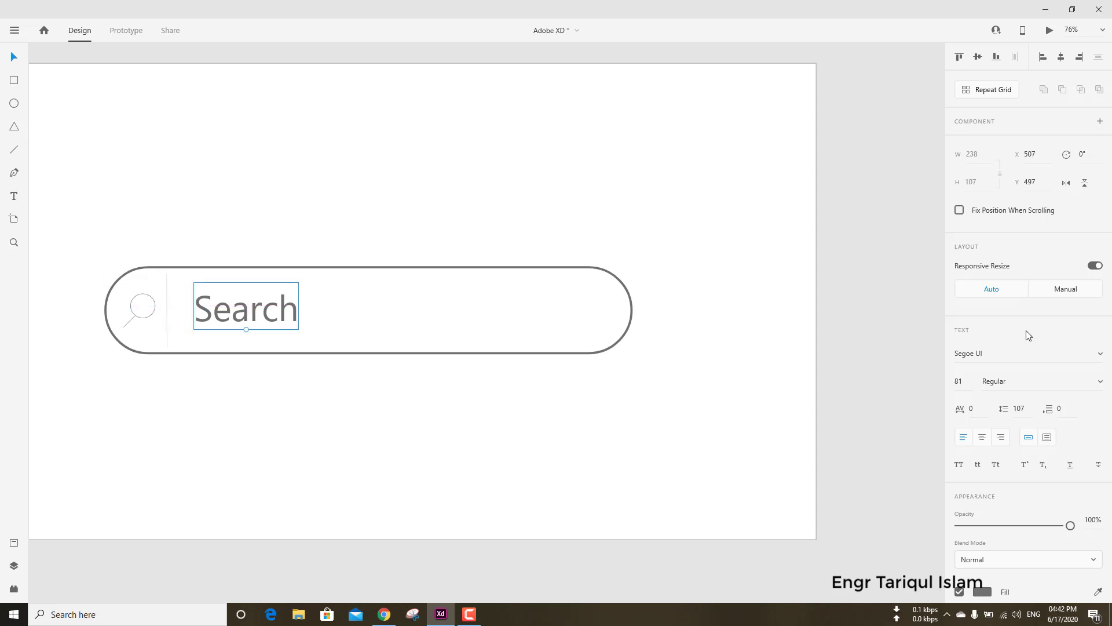
click(1028, 525)
click(613, 221)
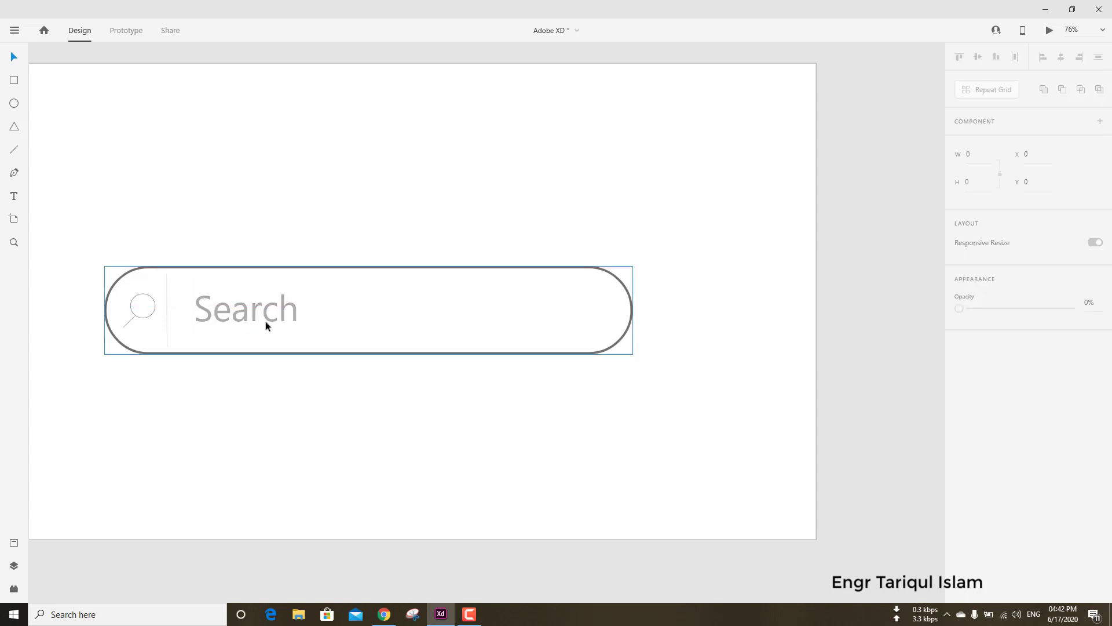
Add the text "Google" above the search bar, enlarge it to size 110 and align it to the artboard's vertical middle.
scroll(483, 346, down, 3)
scroll(484, 346, up, 3)
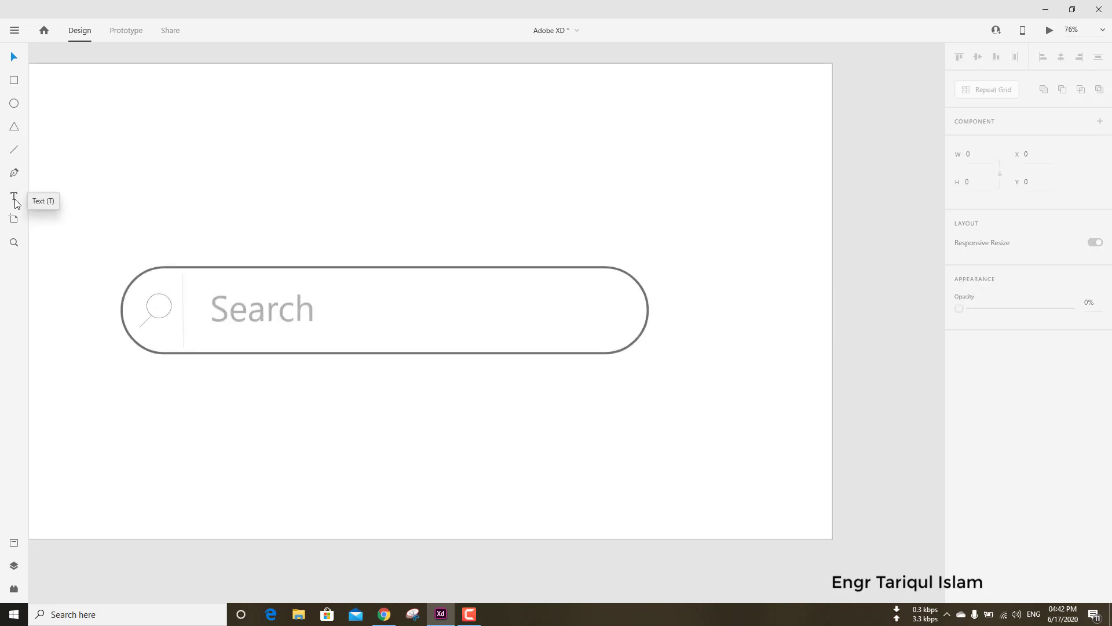
click(15, 197)
click(272, 213)
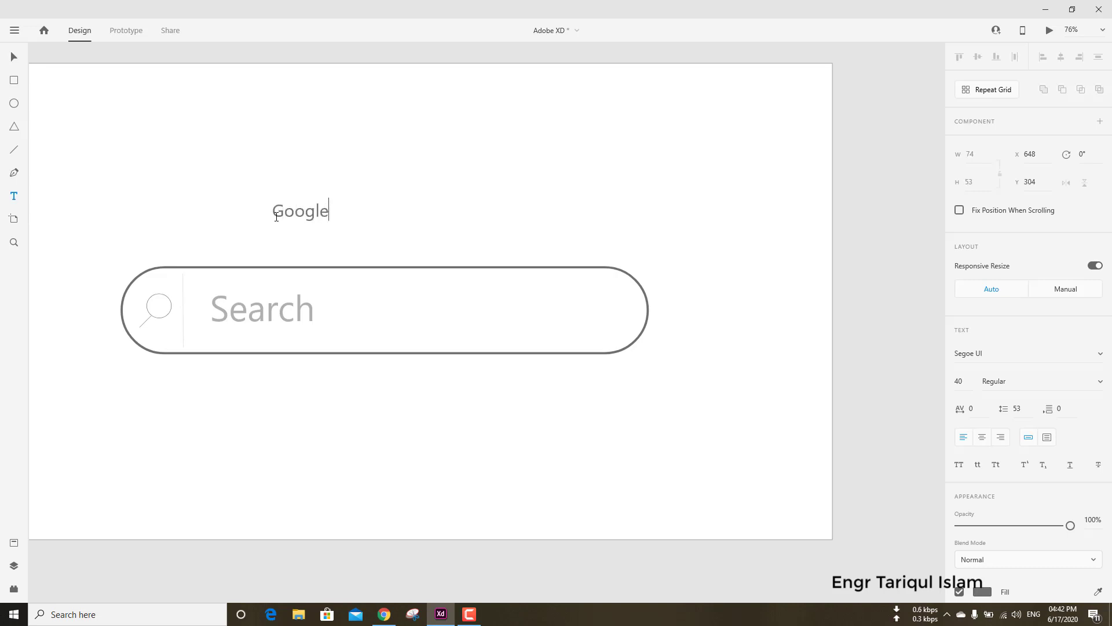
drag(299, 221, 335, 242)
click(978, 56)
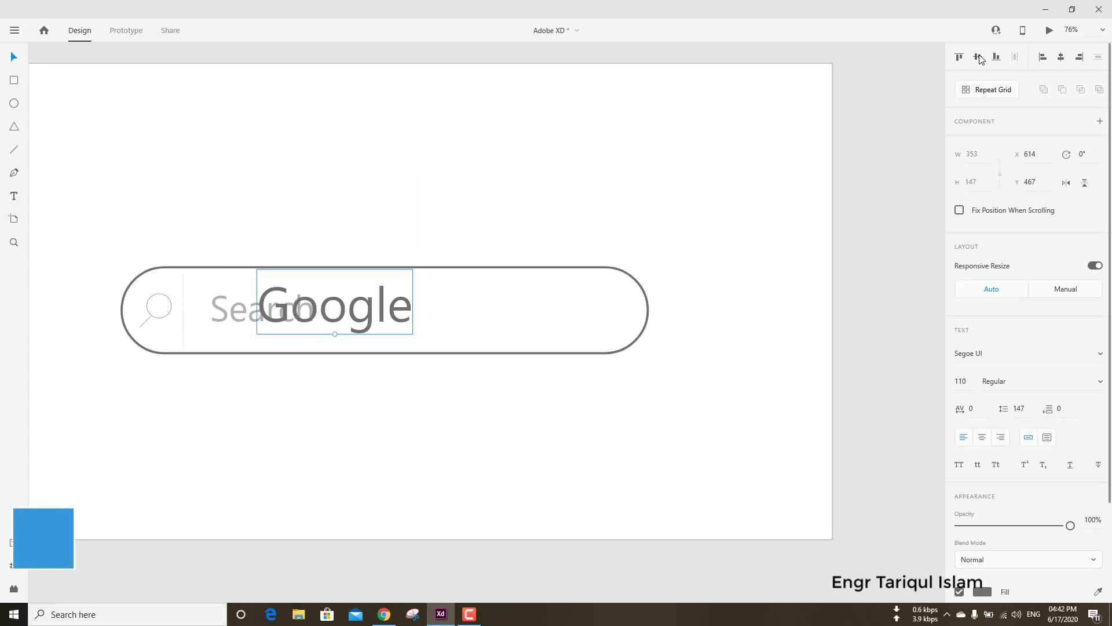
Undo the Google title's vertical alignment and centre the title horizontally on the artboard instead.
key(ctrl+z)
click(1060, 56)
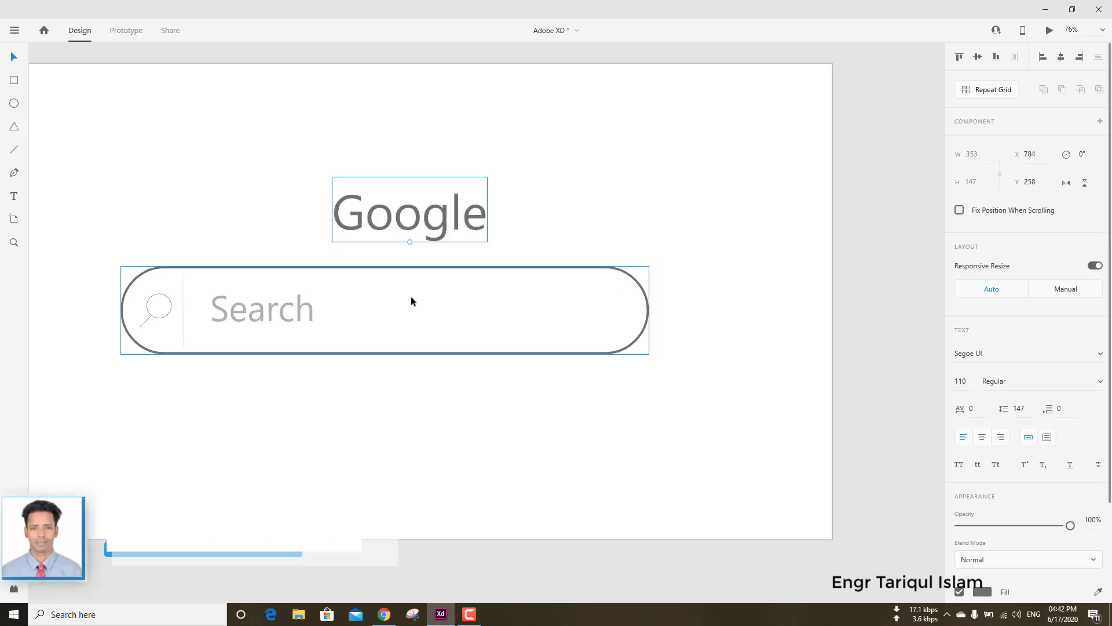
scroll(411, 296, down, 3)
click(164, 212)
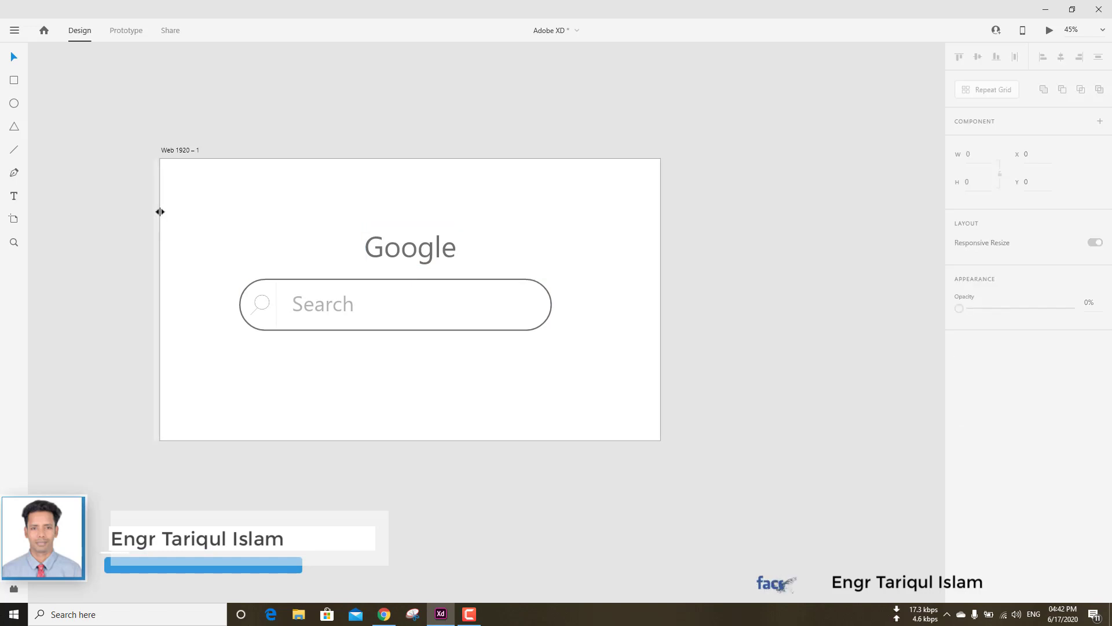
click(415, 251)
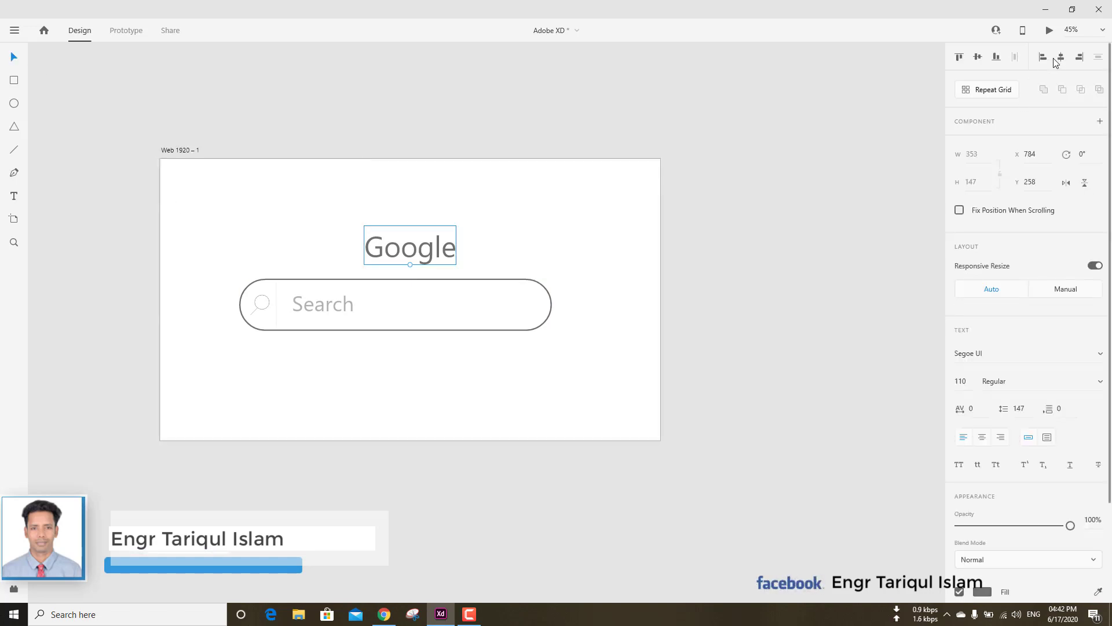
click(197, 232)
Set the fill of the letter G in the Google title to a bright pinkish red.
click(397, 250)
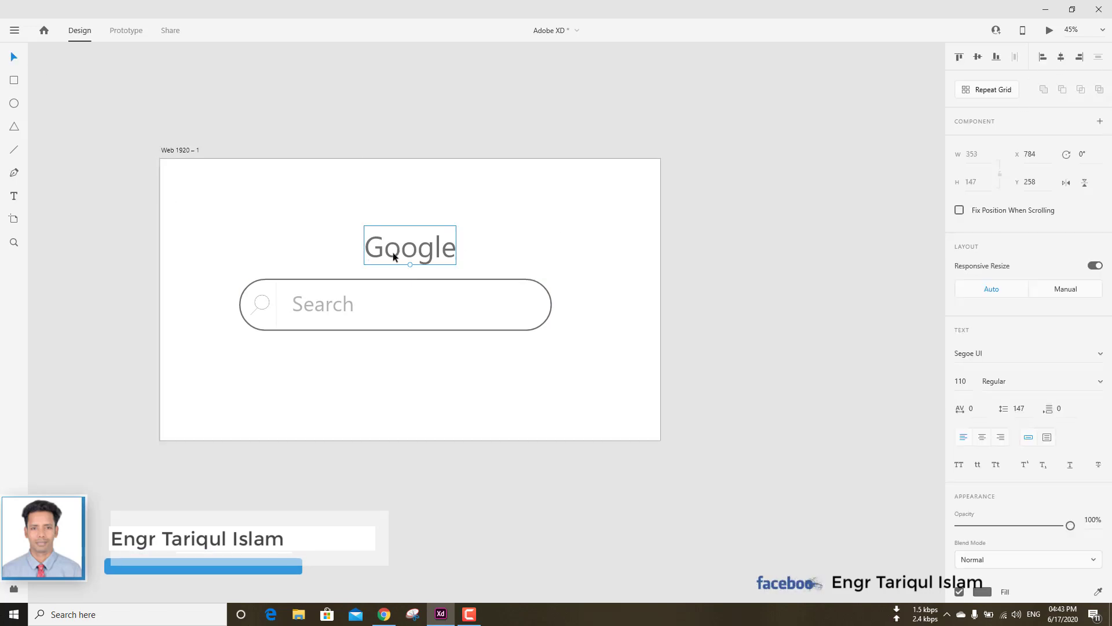
double_click(396, 249)
drag(385, 248, 365, 248)
scroll(988, 480, down, 3)
click(982, 468)
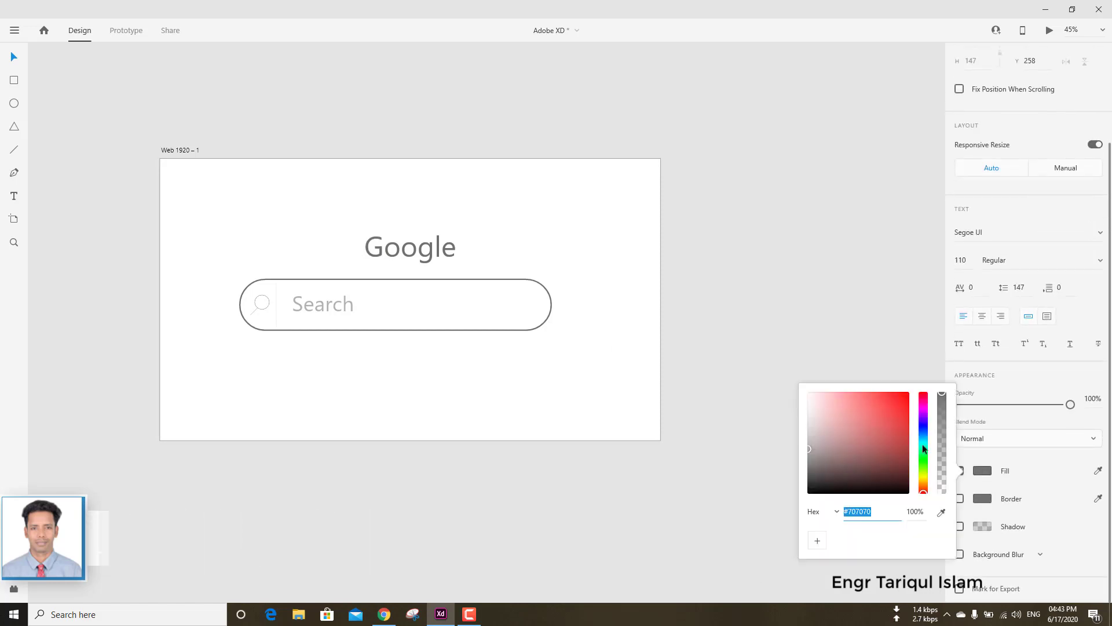
mouse_move(849, 450)
mouse_down()
mouse_move(839, 459)
mouse_move(893, 468)
mouse_up()
click(925, 467)
click(923, 485)
drag(906, 428, 897, 396)
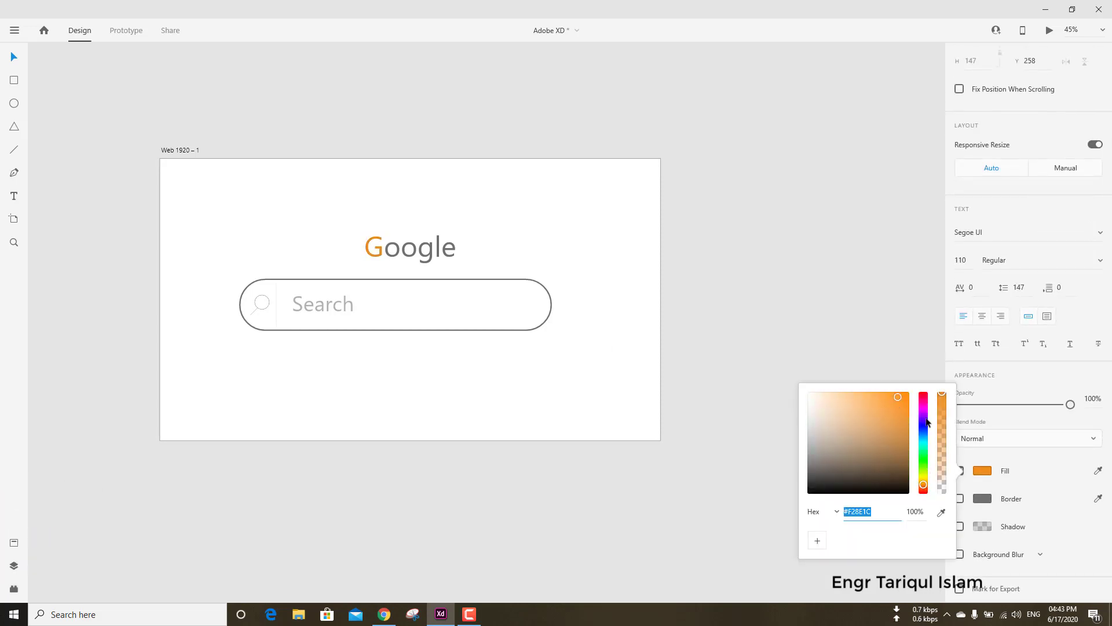
click(924, 396)
click(846, 320)
Set the fill of the first letter o in the Google title to medium blue.
scroll(414, 250, up, 9)
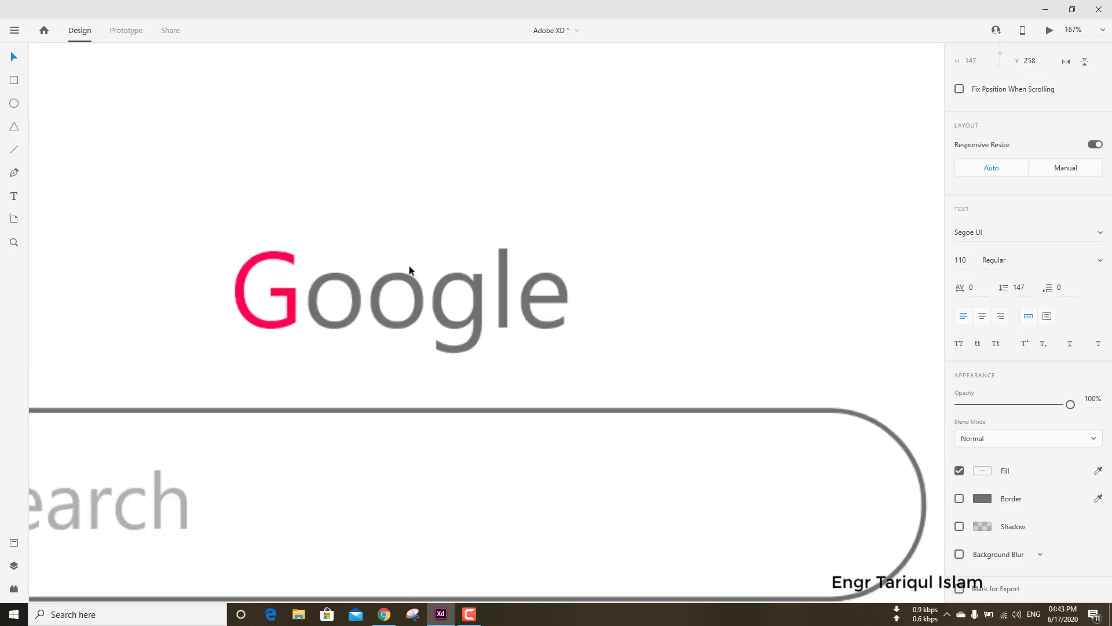
drag(387, 324, 357, 322)
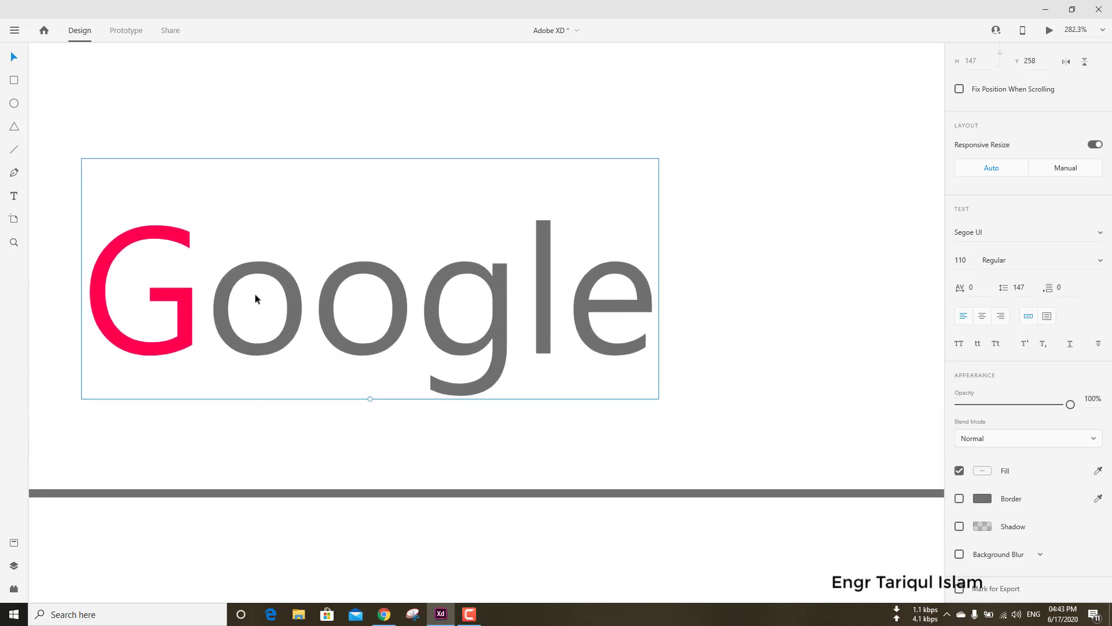
double_click(256, 296)
drag(285, 290, 261, 291)
click(982, 471)
click(871, 432)
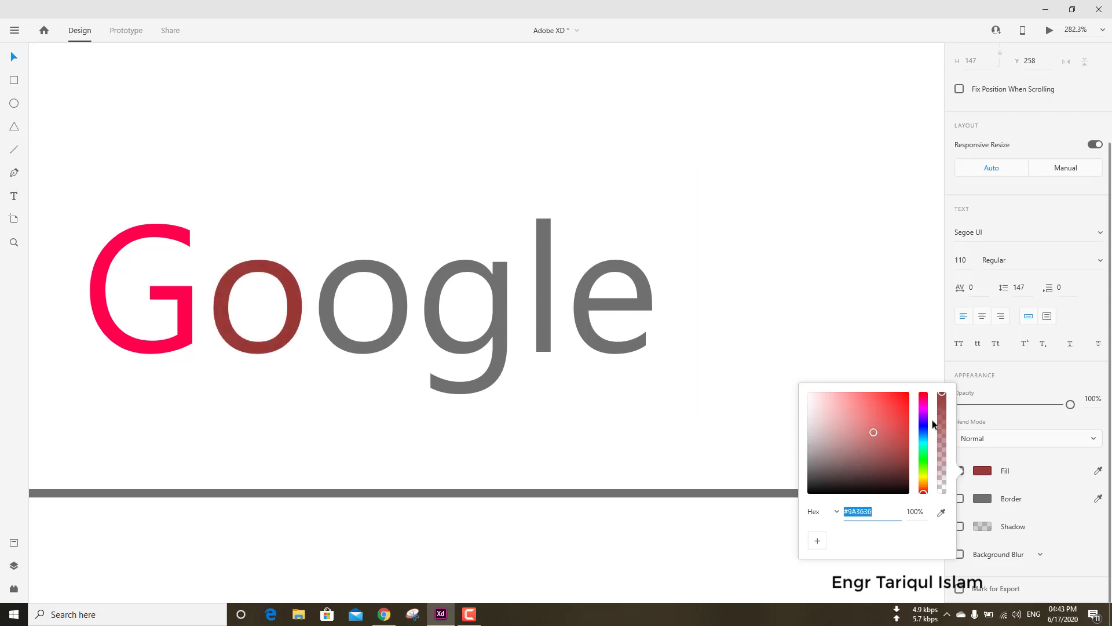
click(923, 438)
click(887, 417)
Set the fill of the lowercase g in the Google title to dark indigo blue.
drag(431, 284, 496, 289)
click(982, 471)
click(923, 441)
click(923, 447)
drag(889, 427, 884, 436)
click(905, 447)
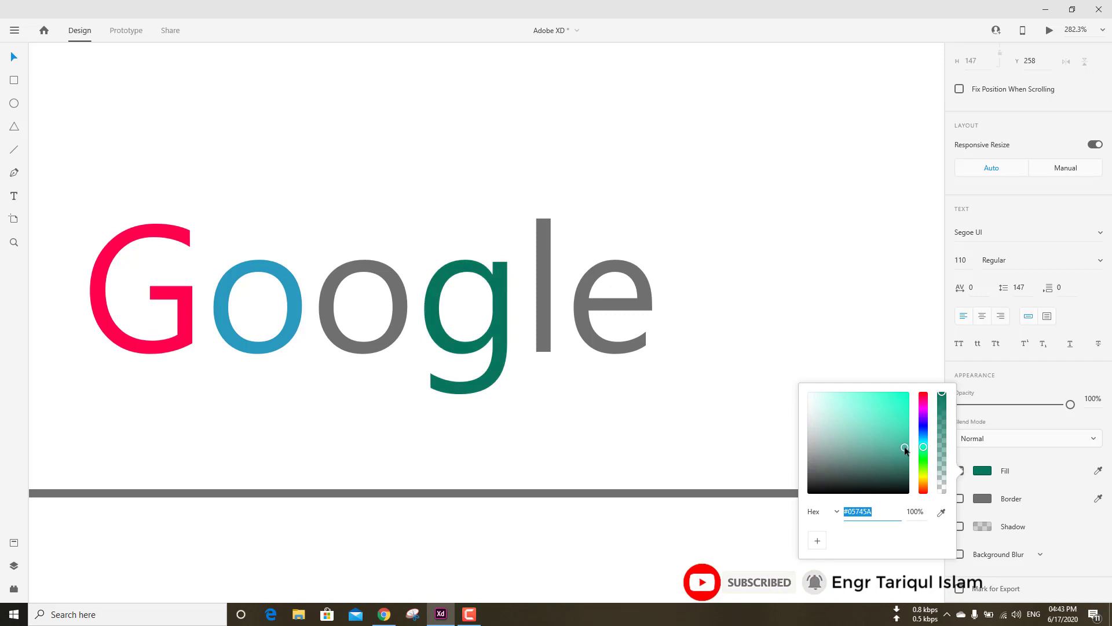
click(923, 416)
click(923, 420)
Set the fill of the letter l in the Google title to dark red, #BF190D.
click(550, 291)
drag(528, 289, 567, 290)
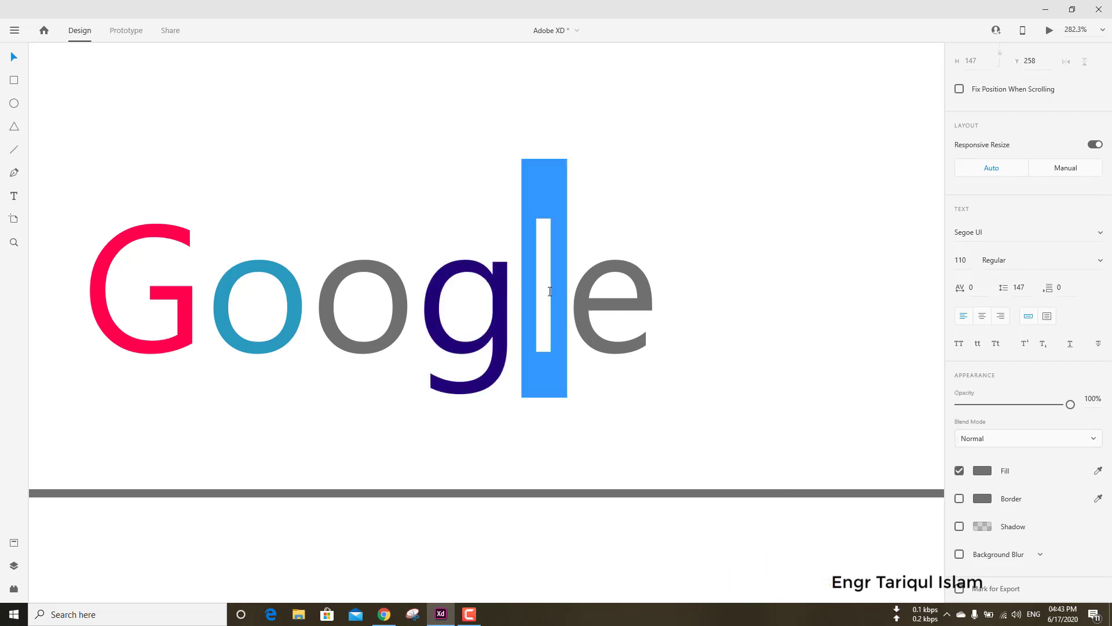
click(982, 470)
click(923, 471)
click(904, 394)
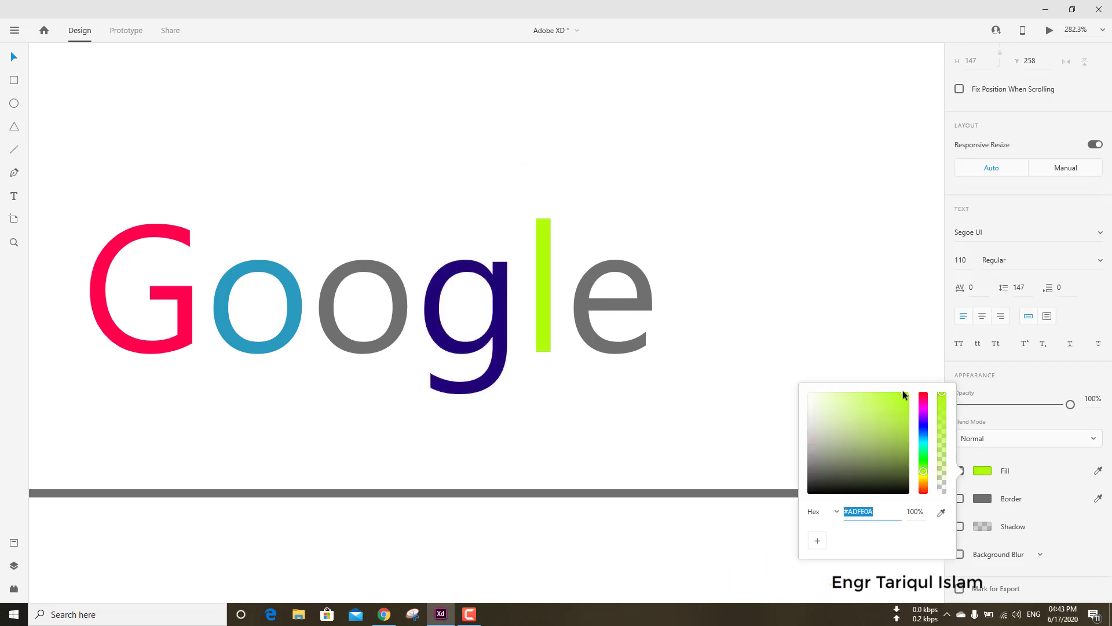
click(906, 435)
click(924, 438)
click(923, 476)
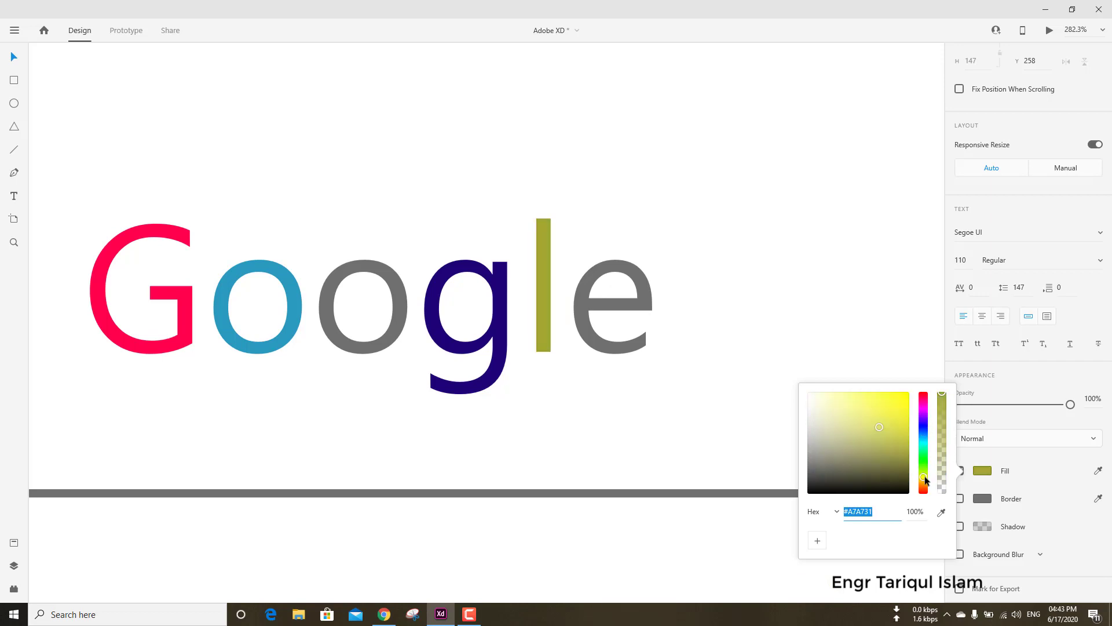
click(923, 492)
click(884, 461)
click(854, 443)
click(902, 417)
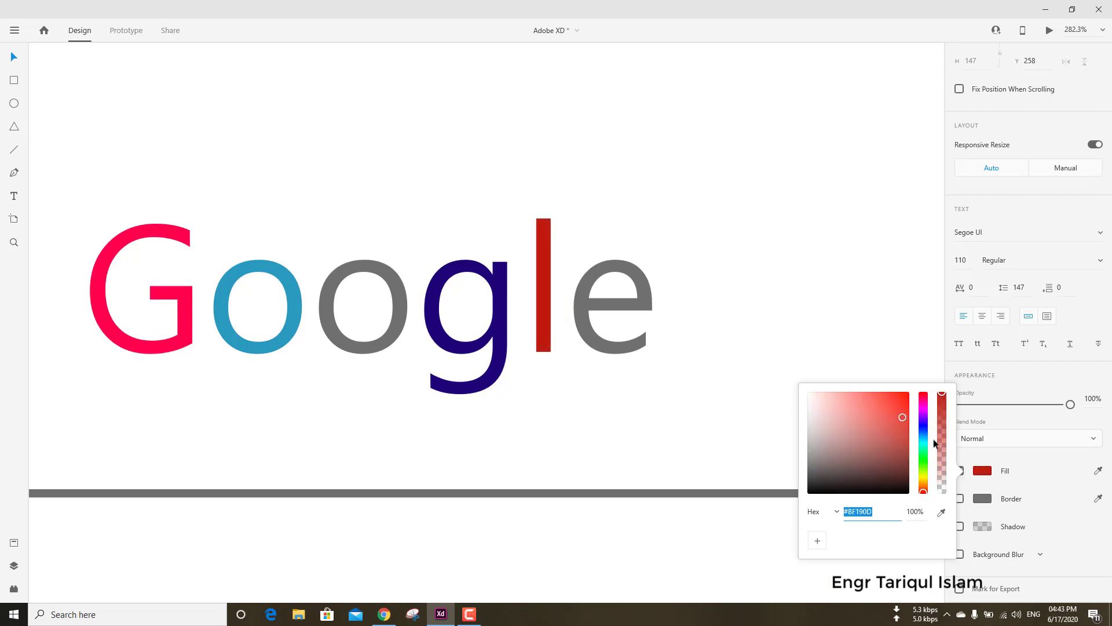
click(982, 473)
click(840, 387)
Set the fill of the letter e in the Google title to green.
double_click(604, 300)
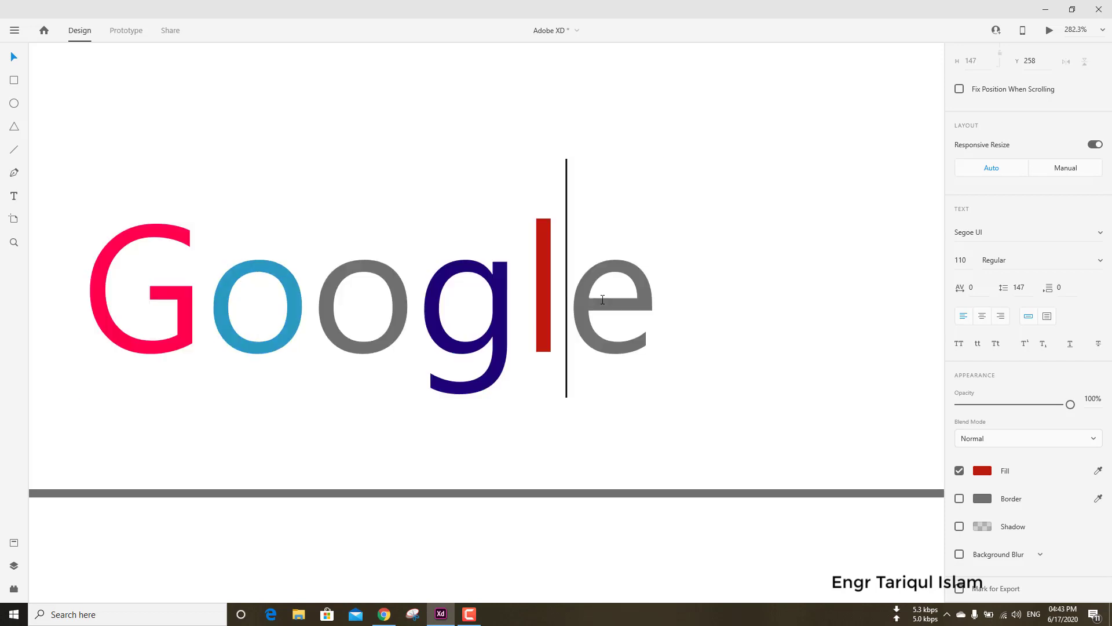
key(shift+Right)
click(985, 472)
click(899, 427)
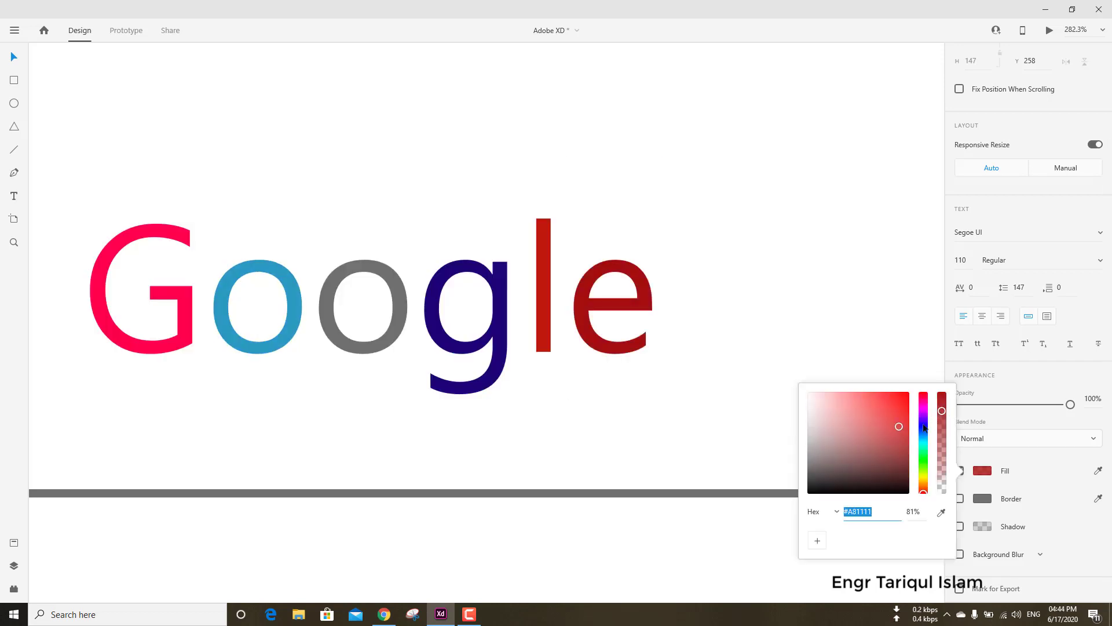
click(924, 460)
click(750, 325)
scroll(746, 337, down, 3)
scroll(746, 337, down, 5)
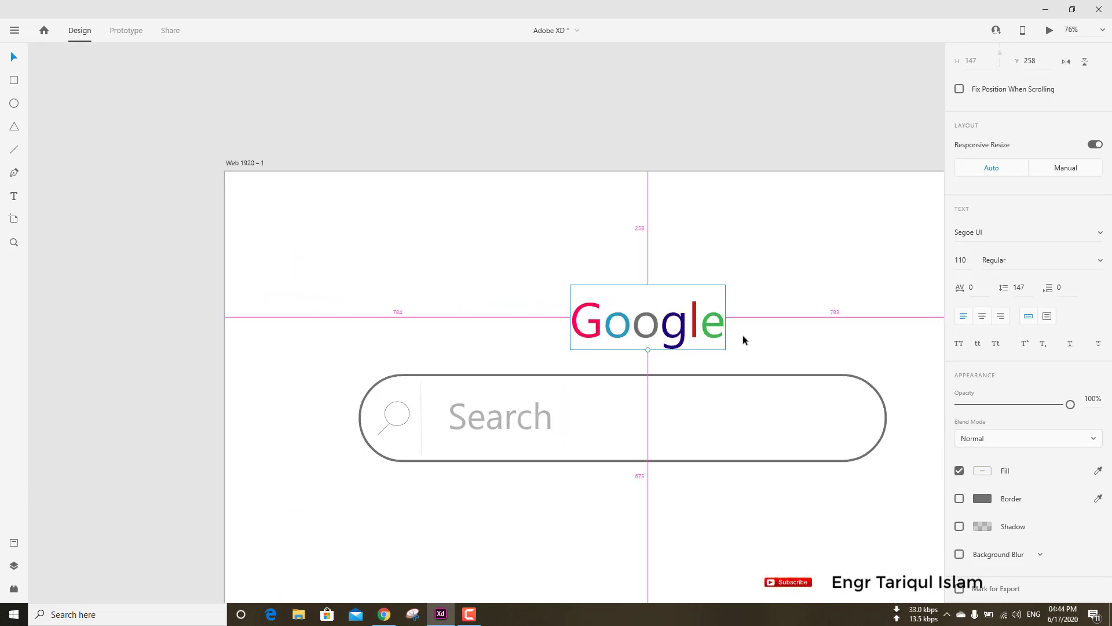
Align the search bar outline, magnifier parts, divider and Search text to a common vertical middle.
drag(373, 348, 723, 405)
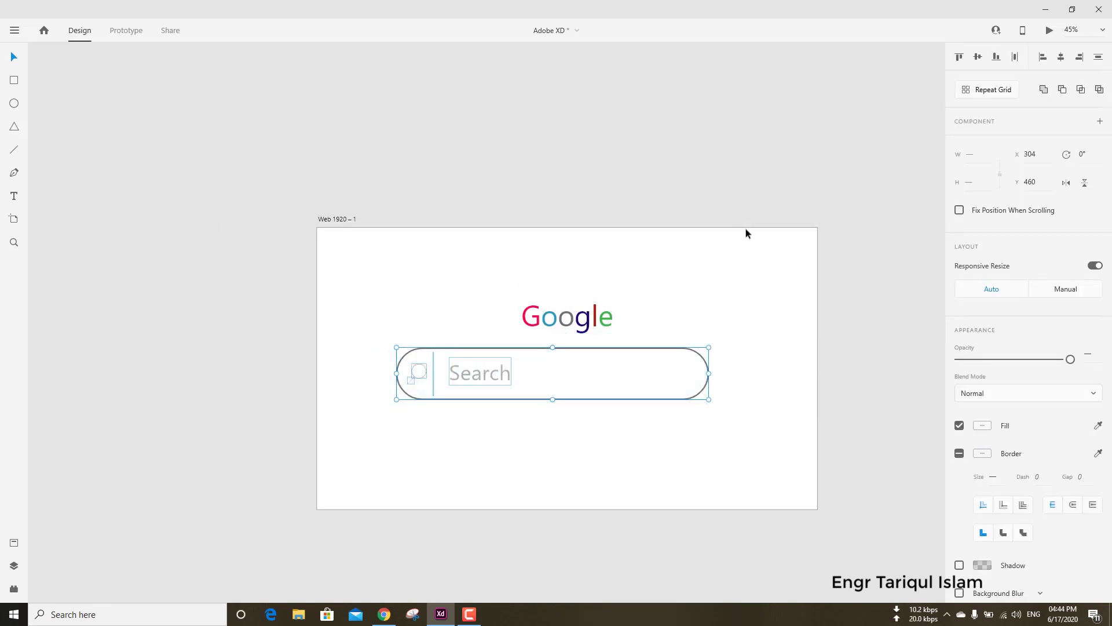
click(978, 57)
click(1062, 57)
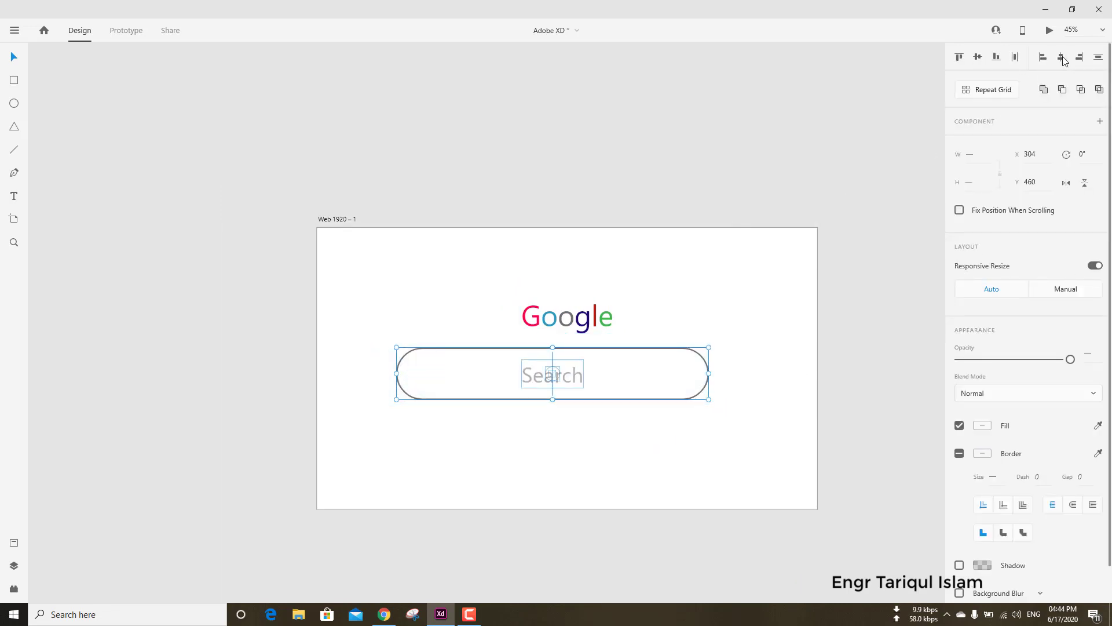
key(ctrl+z)
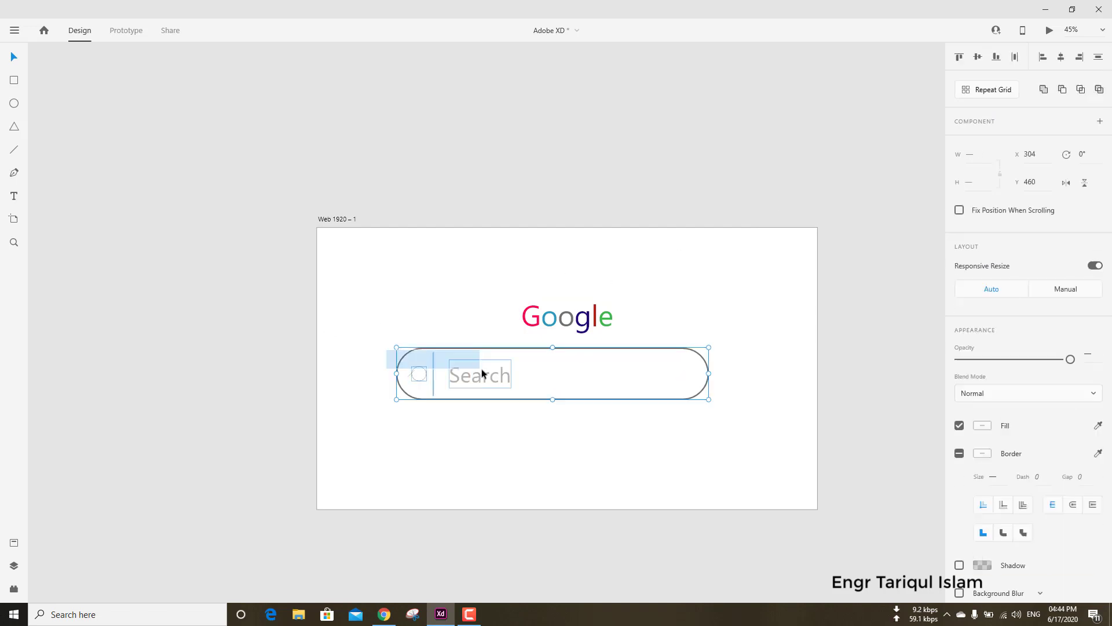
click(340, 356)
drag(278, 339, 760, 407)
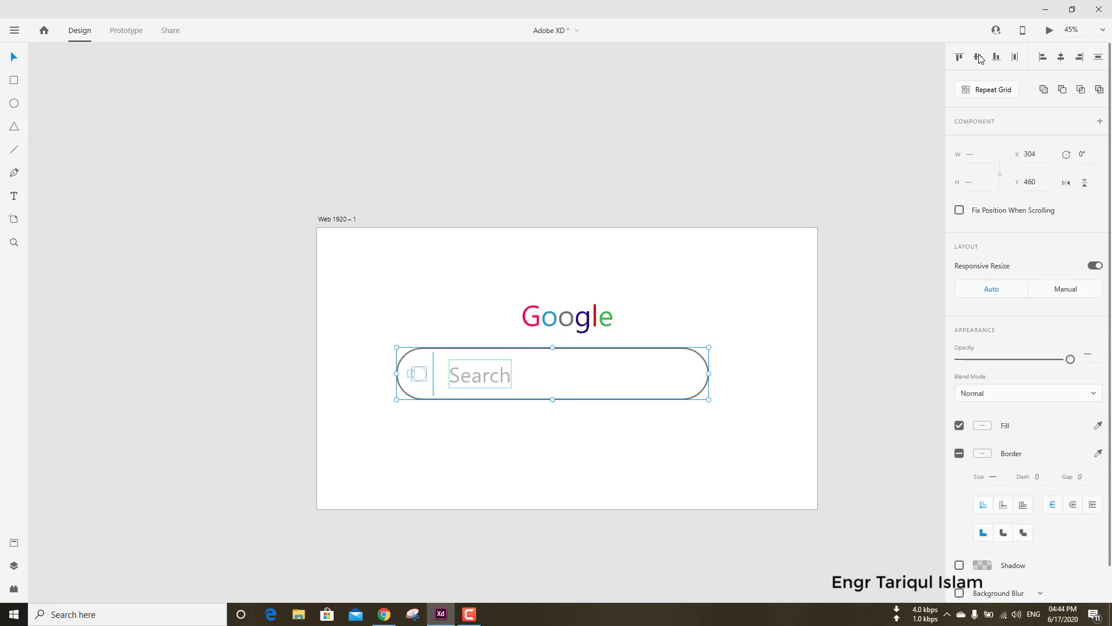
click(1062, 57)
key(ctrl+z)
click(856, 326)
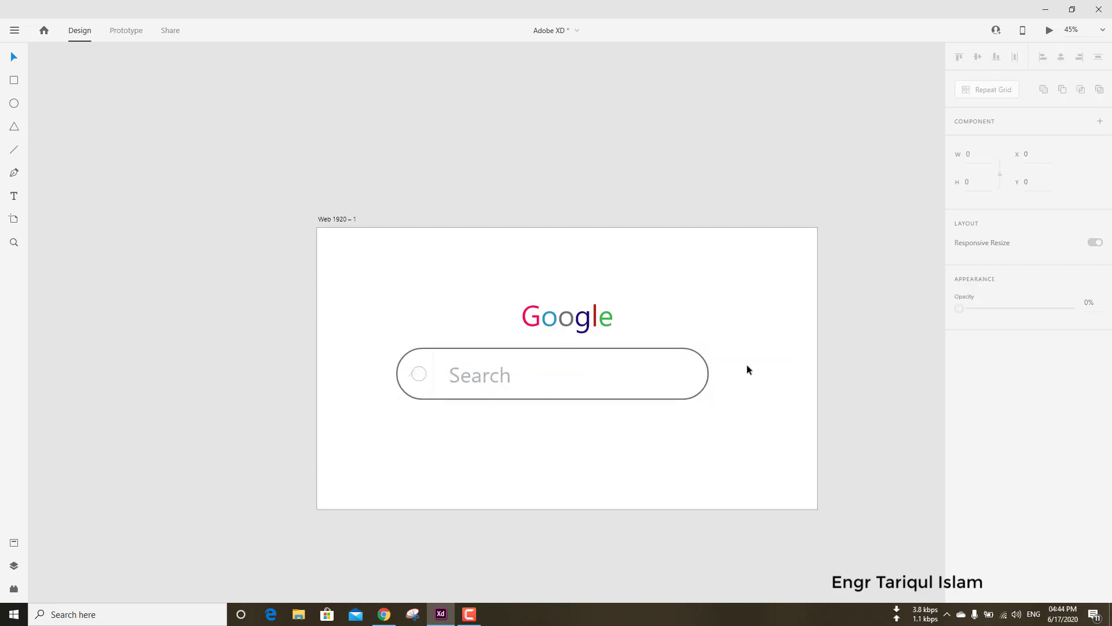
Move the Google title to X 728, Y 267 and the search bar outline to X 360, centred horizontally on the artboard.
drag(567, 316, 553, 317)
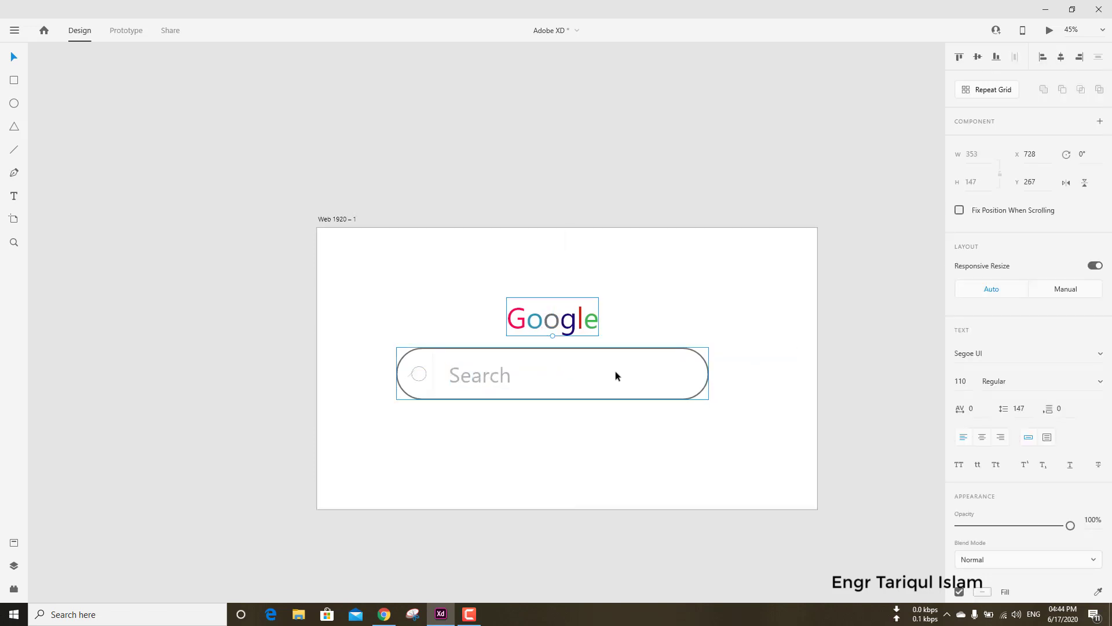
click(653, 454)
drag(643, 378, 657, 378)
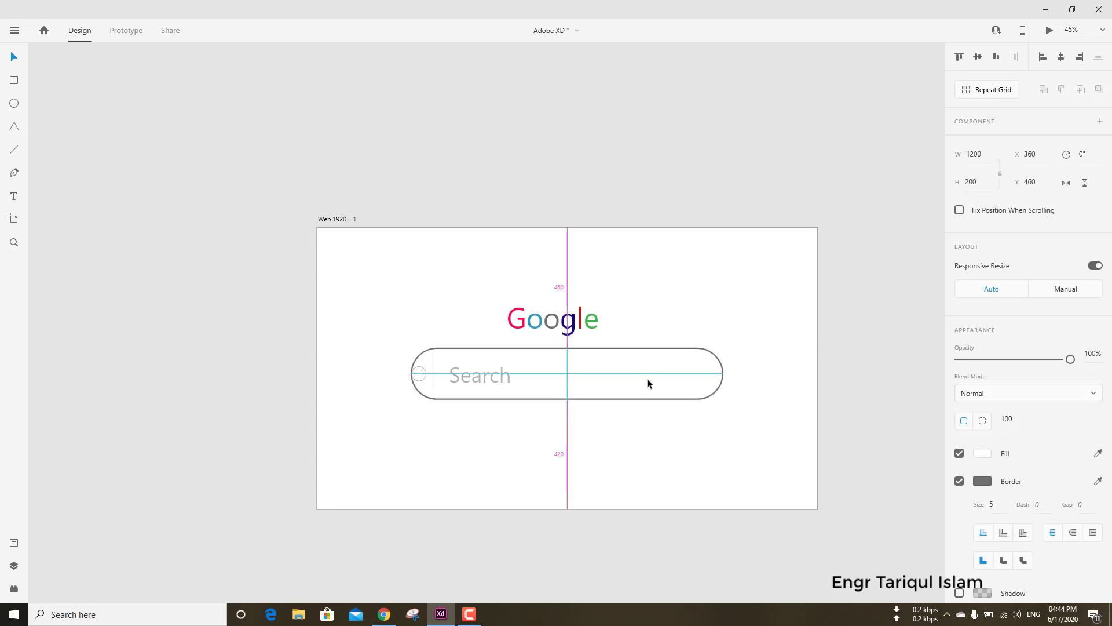
drag(517, 375, 513, 376)
key(ctrl+z)
Move the magnifier circle fully inside the search bar's left end and delete the old diagonal handle line.
click(421, 372)
scroll(418, 374, up, 8)
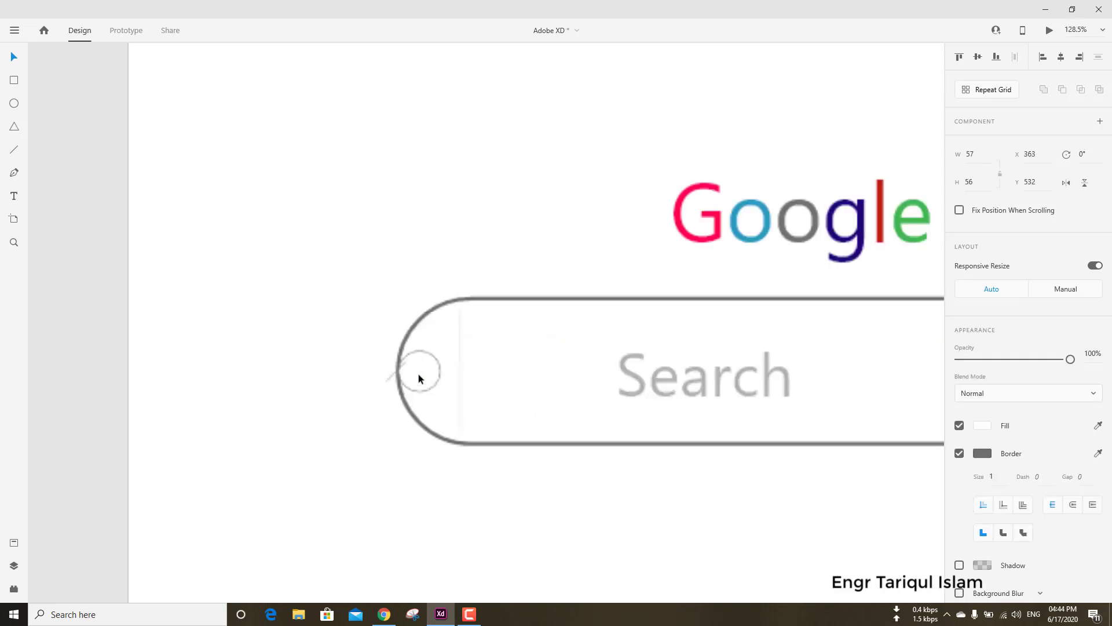
drag(454, 362, 525, 320)
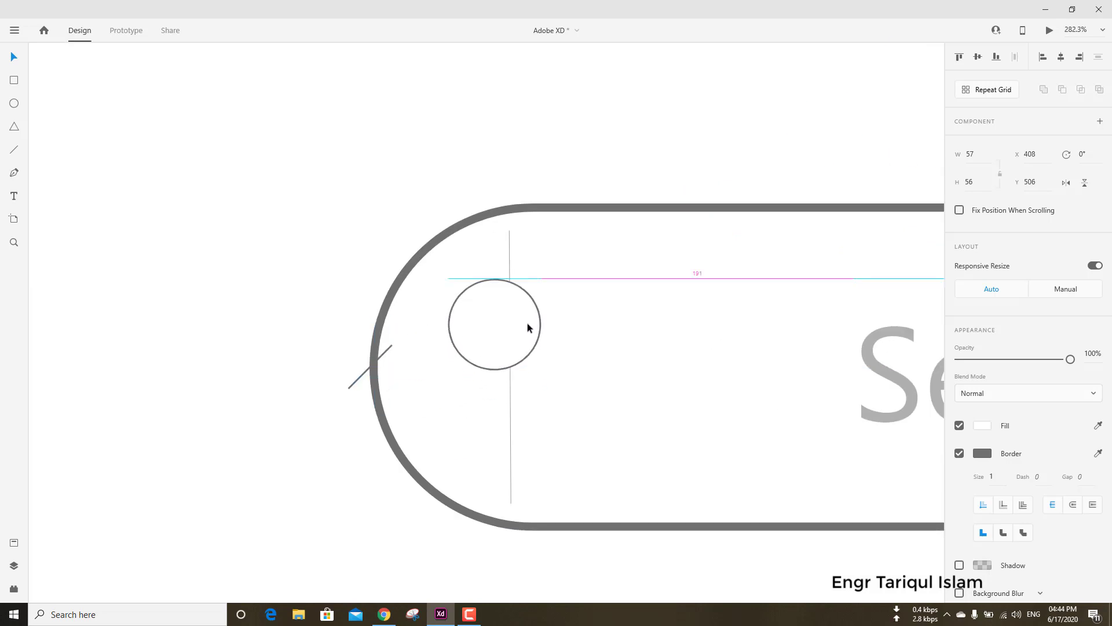
click(355, 381)
drag(353, 378, 400, 377)
click(353, 377)
click(347, 384)
click(347, 384)
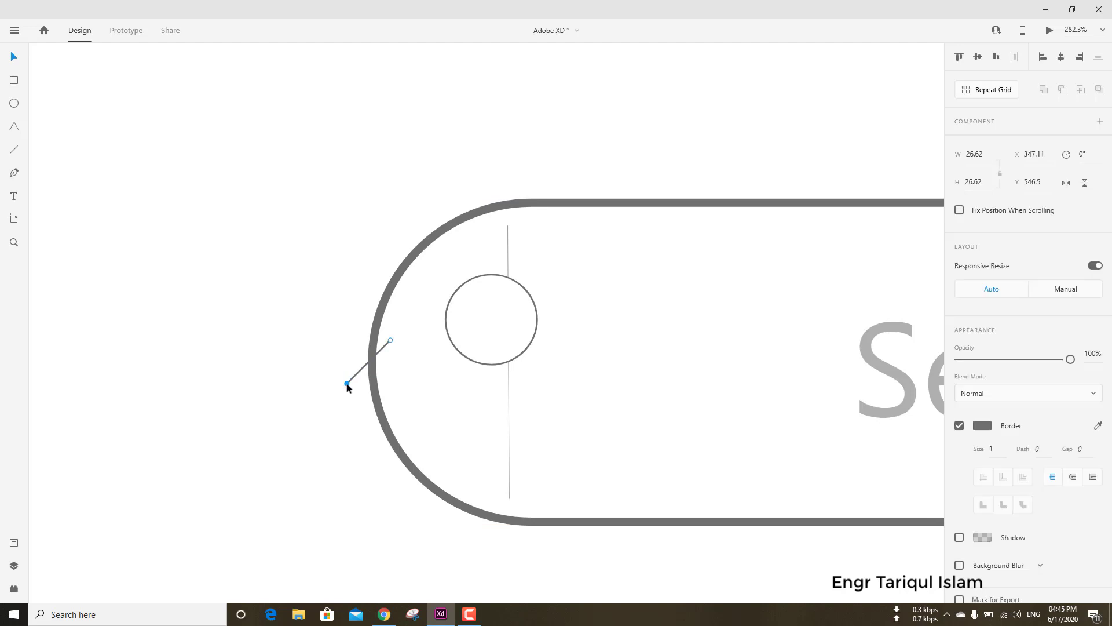
key(Delete)
Move the divider right to X 532.5 and place the magnifier circle left of it at X 436, Y 512.
drag(456, 348, 408, 367)
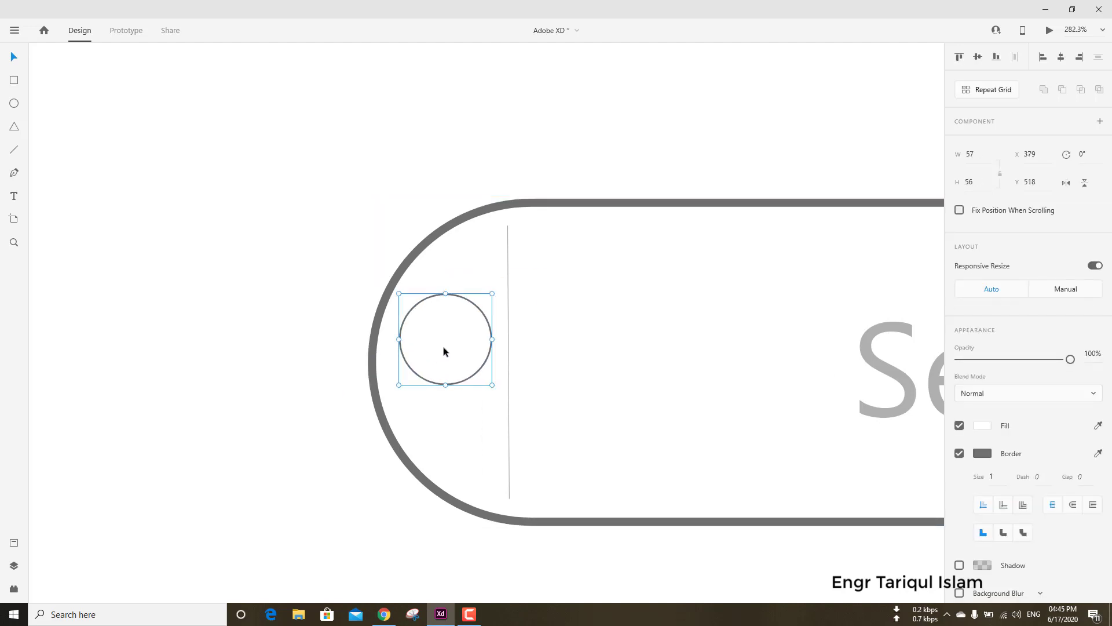
drag(508, 321, 650, 328)
scroll(585, 336, down, 3)
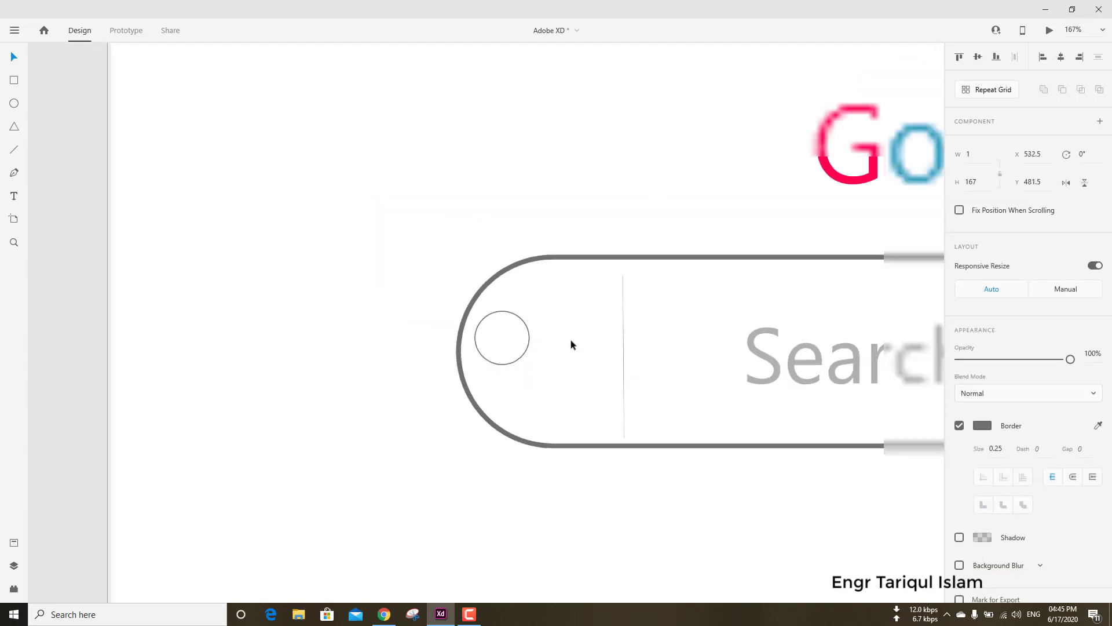
drag(489, 337, 556, 329)
click(232, 218)
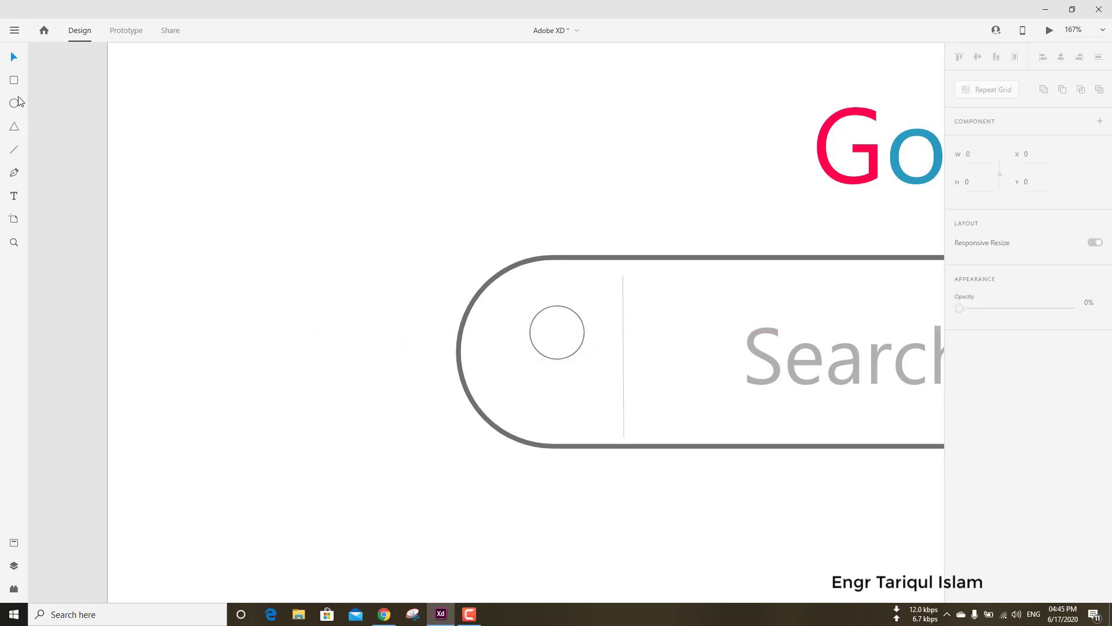
Draw a diagonal handle line about 28 by 28 from the circle's lower-left edge and nudge it against the circle.
click(17, 150)
scroll(556, 342, left, 2)
scroll(594, 349, up, 10)
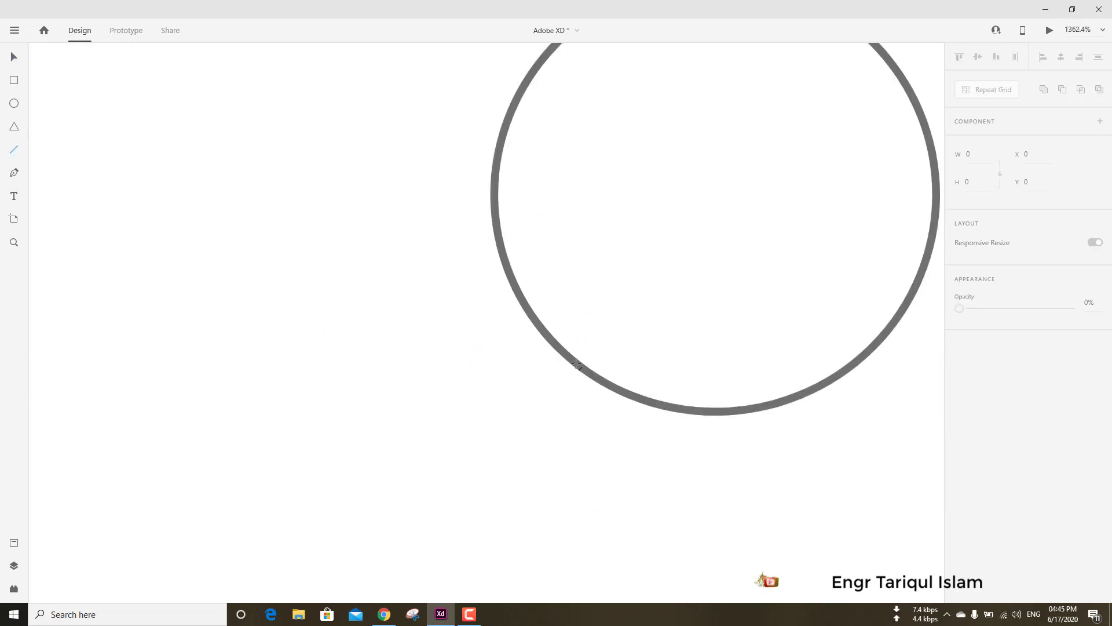
drag(565, 364, 407, 522)
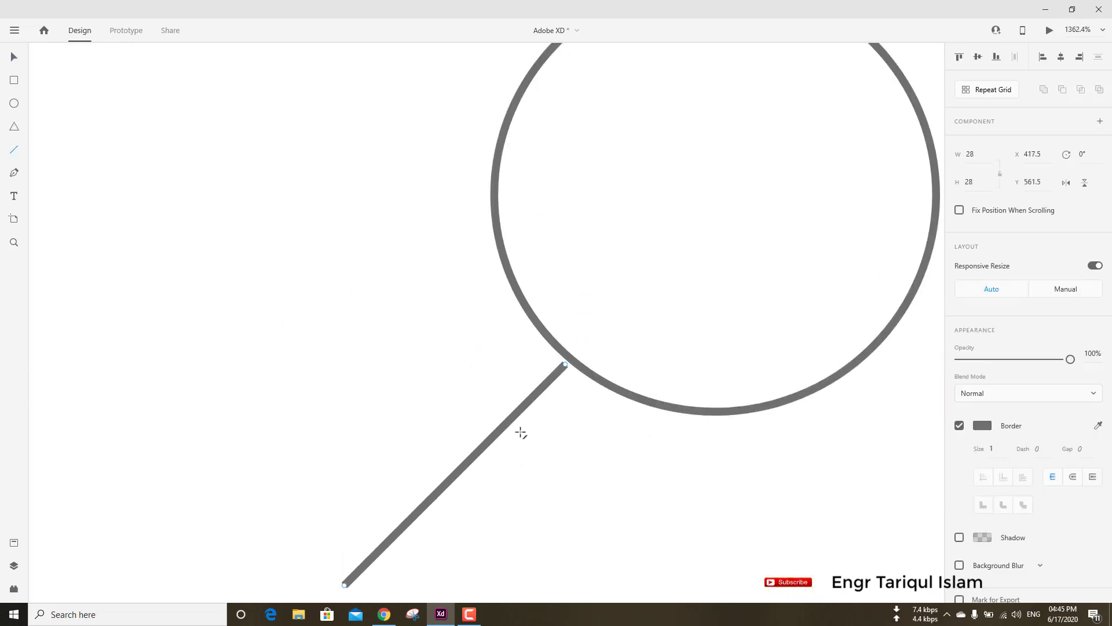
scroll(512, 371, down, 10)
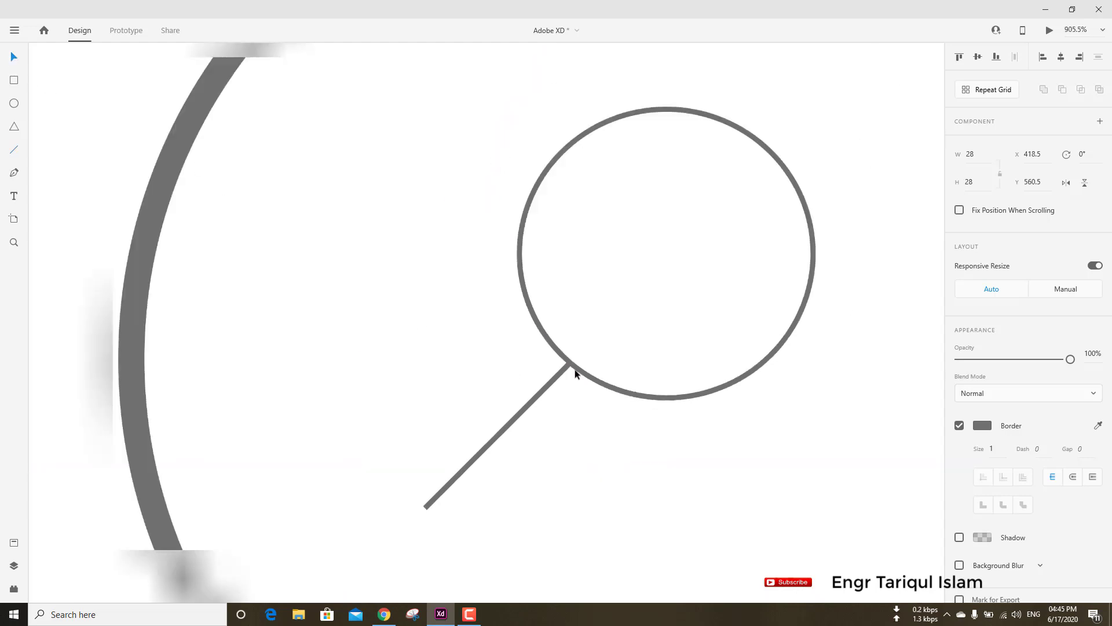
drag(602, 406, 577, 388)
key(ctrl+z)
Group the magnifier circle with its handle and move the group down to the search bar's vertical middle.
click(582, 326)
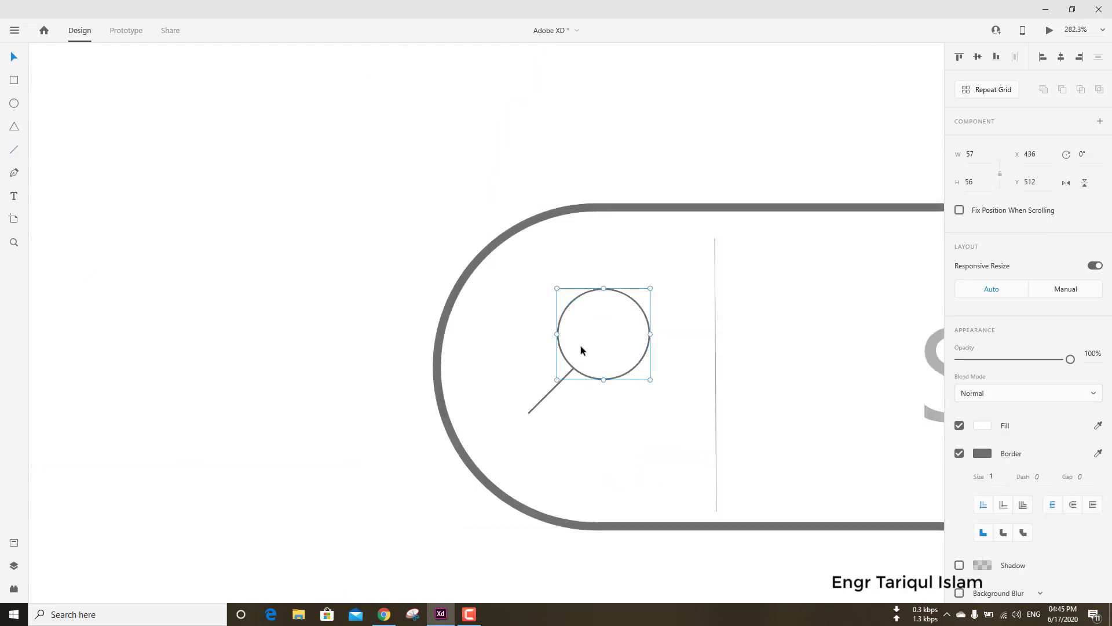
shift+click(556, 382)
key(ctrl+g)
drag(571, 339, 568, 369)
scroll(481, 371, down, 10)
scroll(482, 368, down, 1)
click(689, 418)
scroll(701, 359, up, 3)
scroll(705, 362, down, 2)
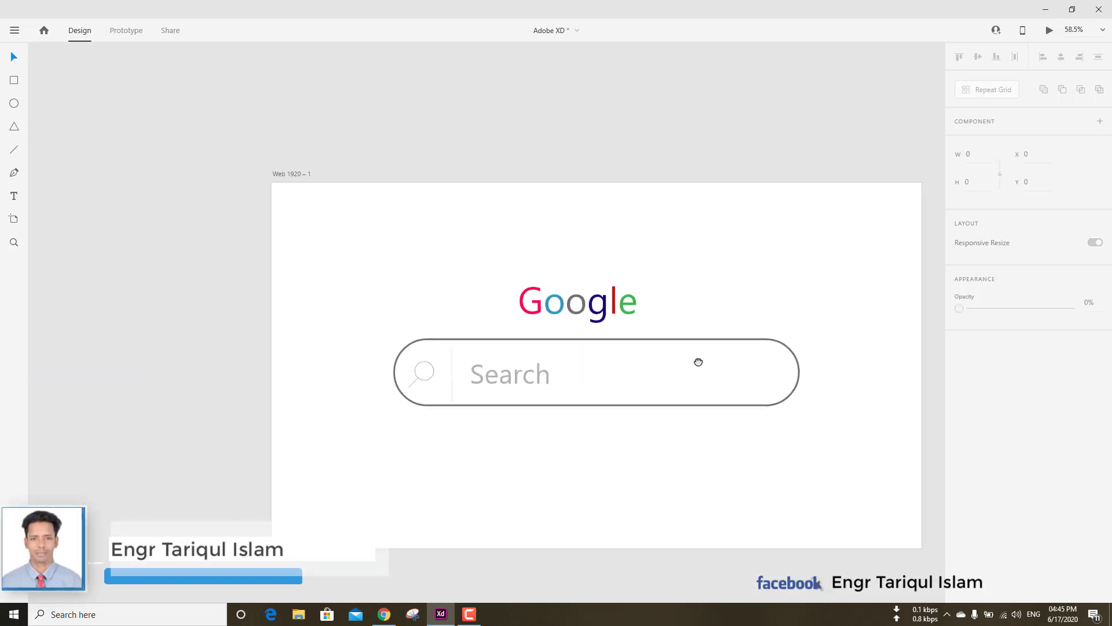
drag(697, 360, 599, 330)
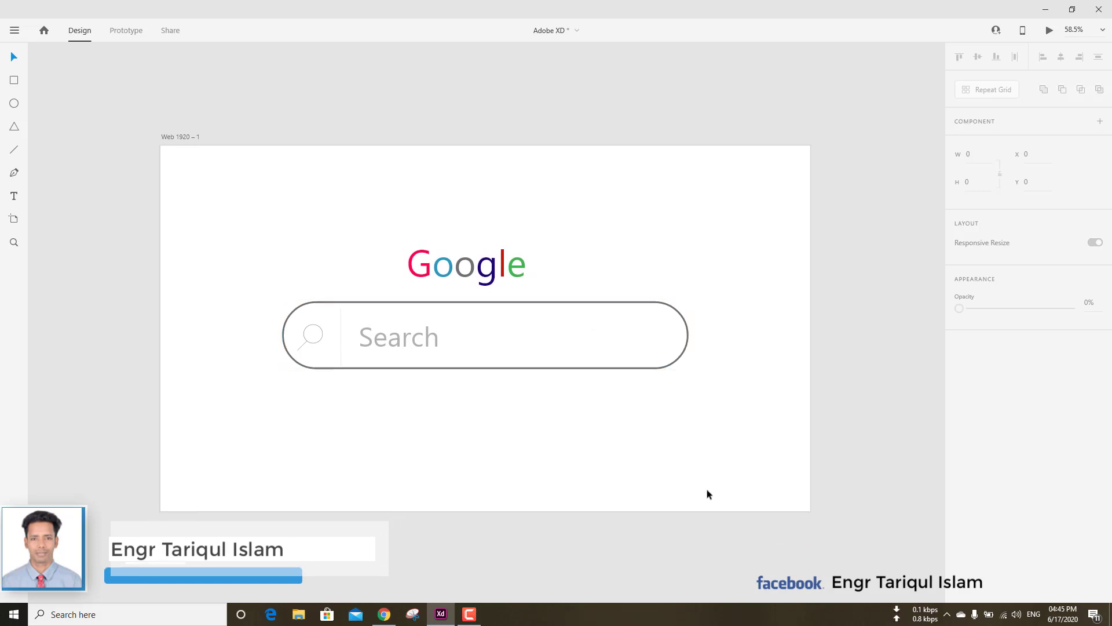
click(471, 614)
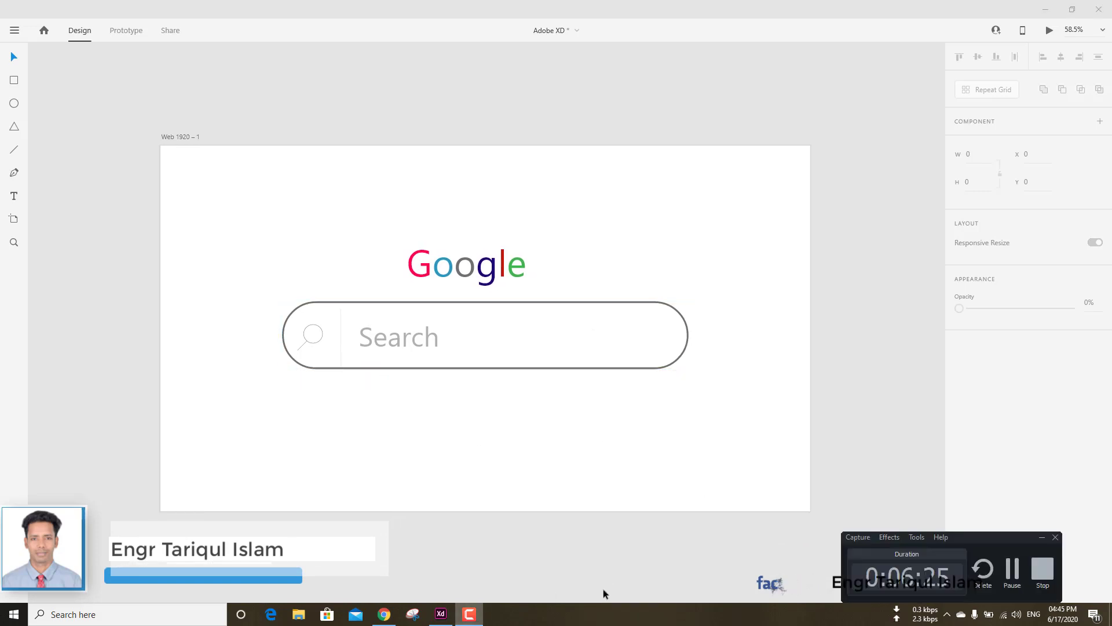
click(1013, 573)
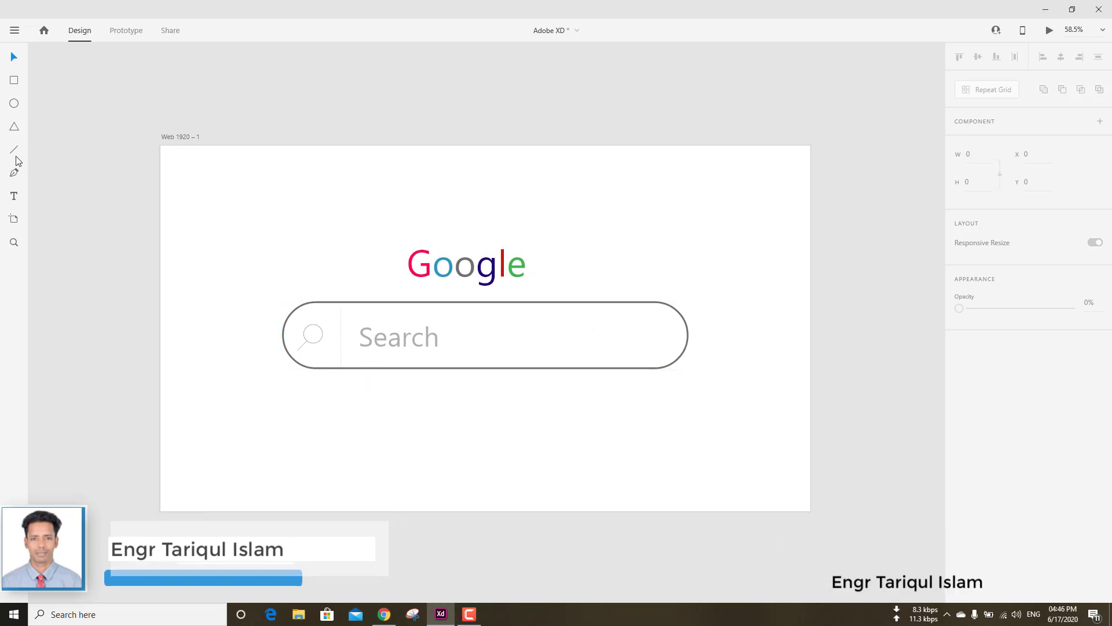
Add a text box reading "Google Search" below the search bar and move it to X 539, Y 700.
click(14, 196)
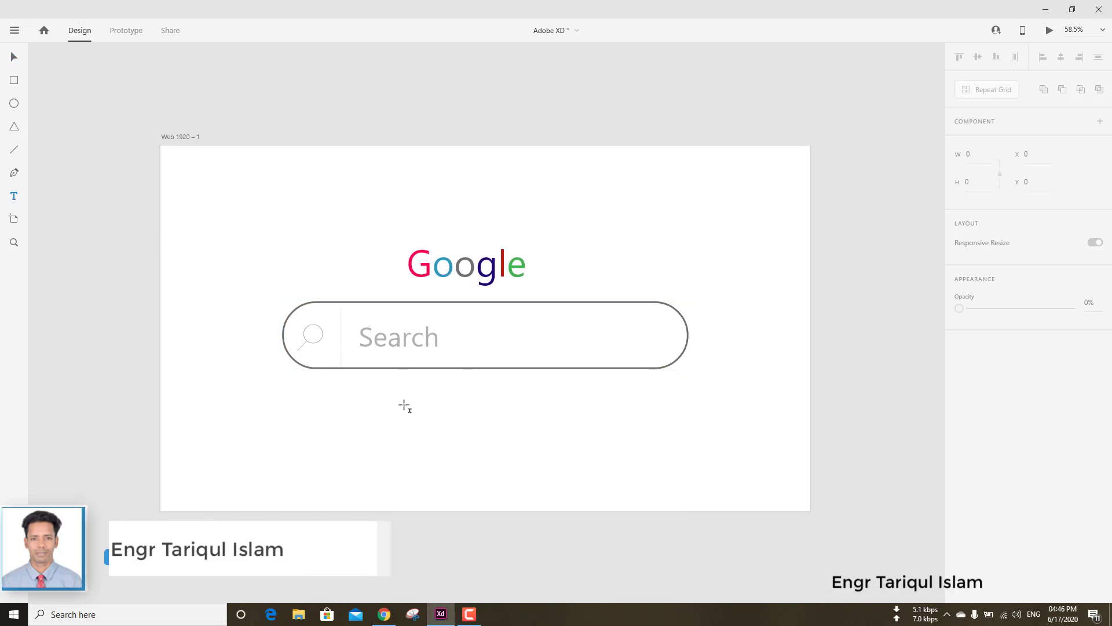
drag(375, 396, 458, 413)
text(Googlr)
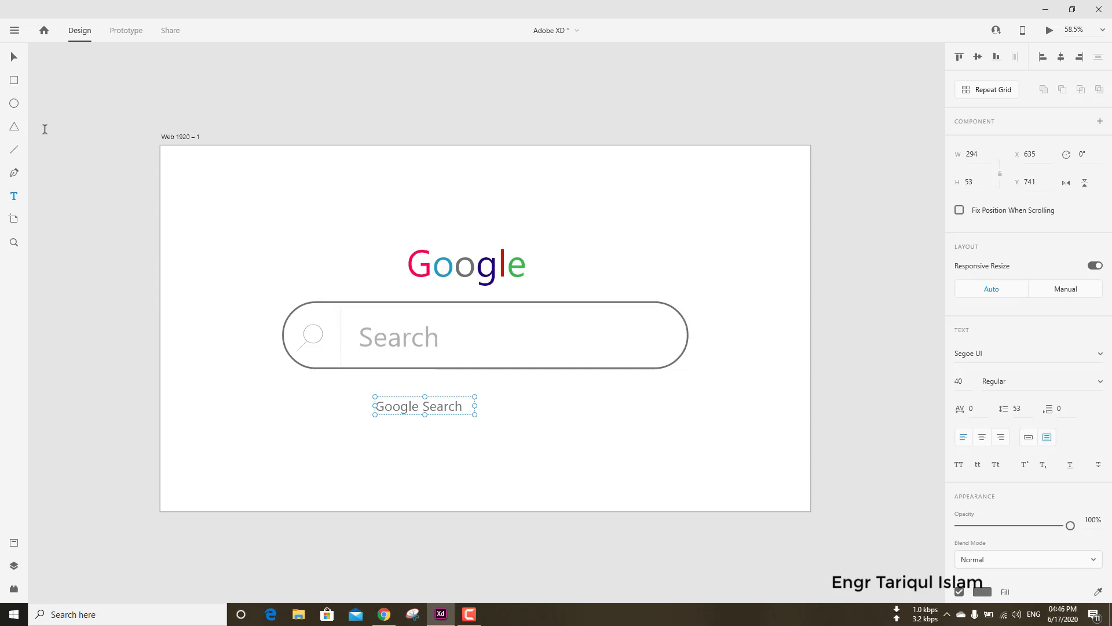
drag(434, 409, 401, 394)
click(434, 437)
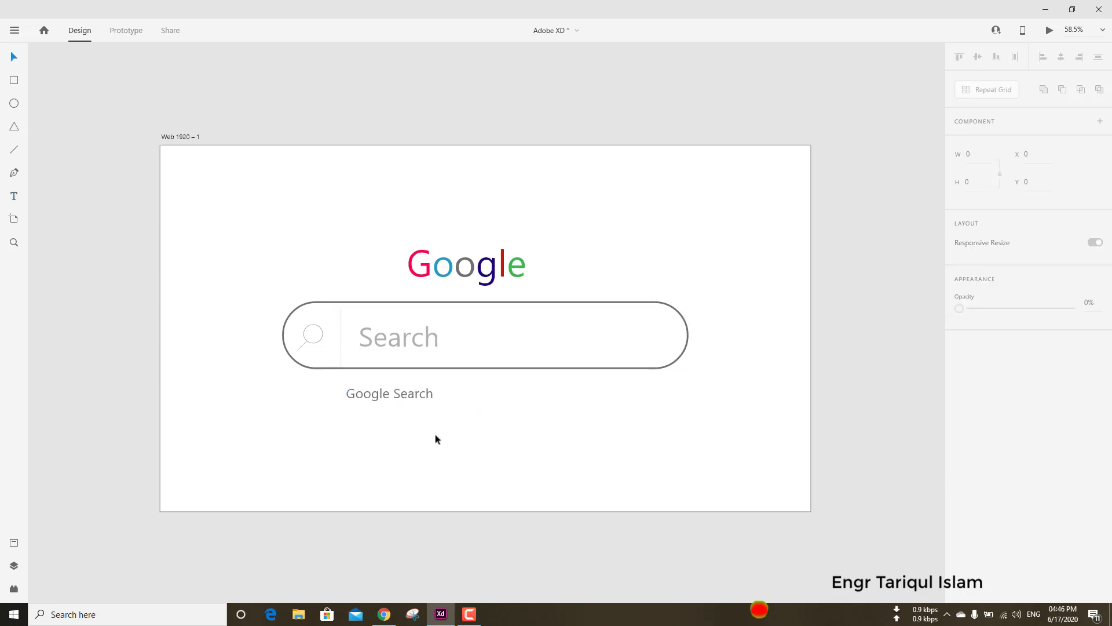
Draw a rounded rectangle about 321 by 59 with corner radius 25 behind the "Google Search" text.
click(418, 401)
key(Delete)
key(r)
drag(328, 389, 405, 415)
Centre the "Google Search" text inside its rounded rectangle at X 534, Y 703, keeping the text box at 294 by 53.
scroll(419, 399, up, 5)
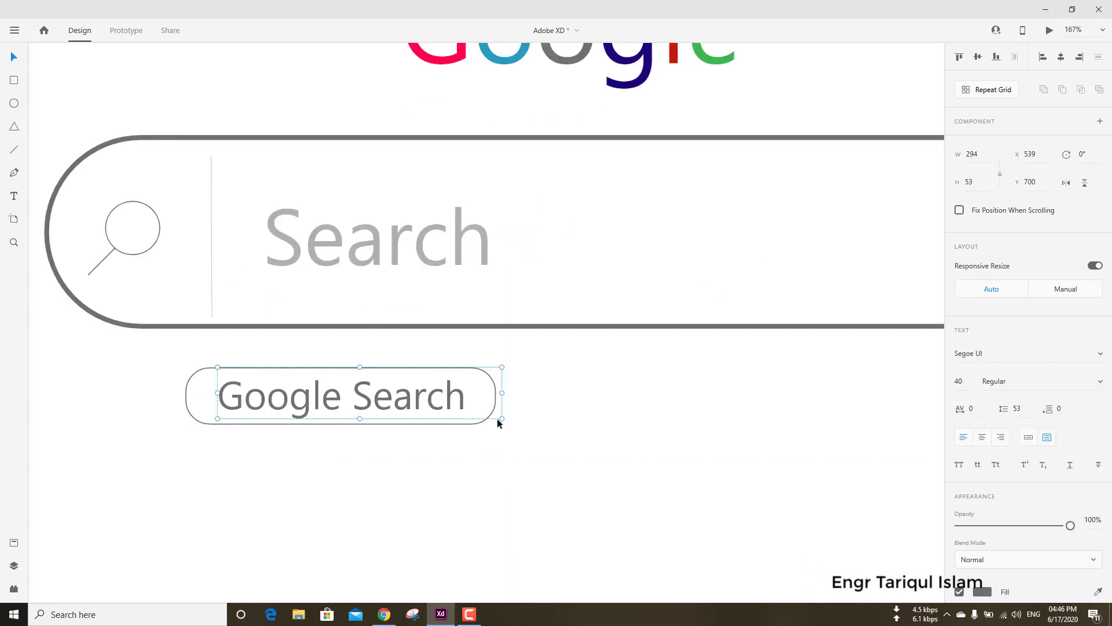
drag(497, 419, 471, 414)
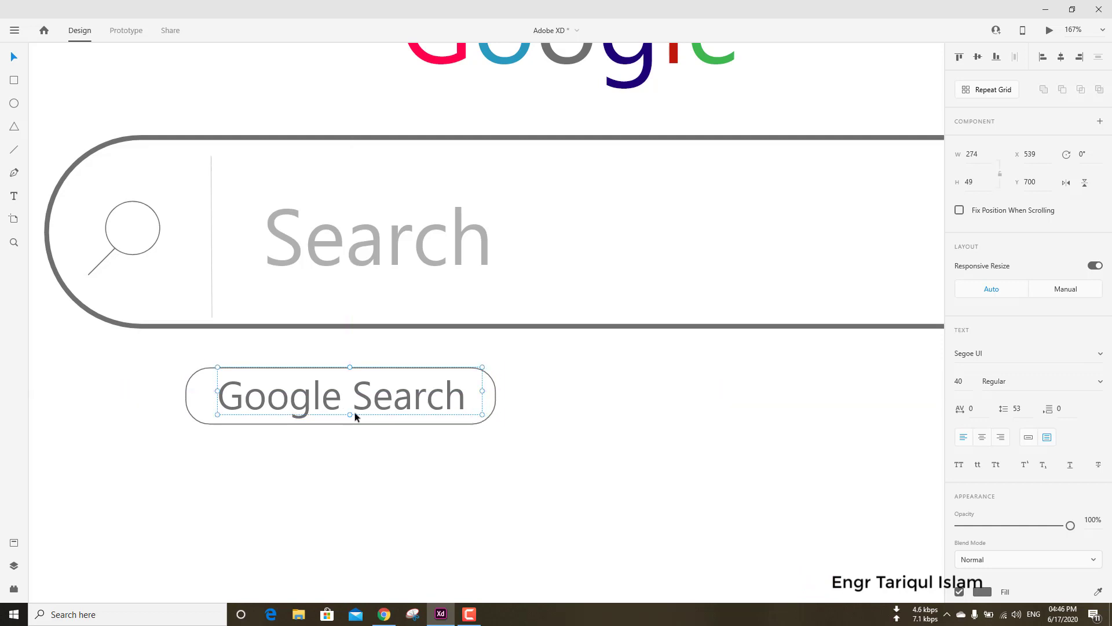
drag(350, 405, 346, 408)
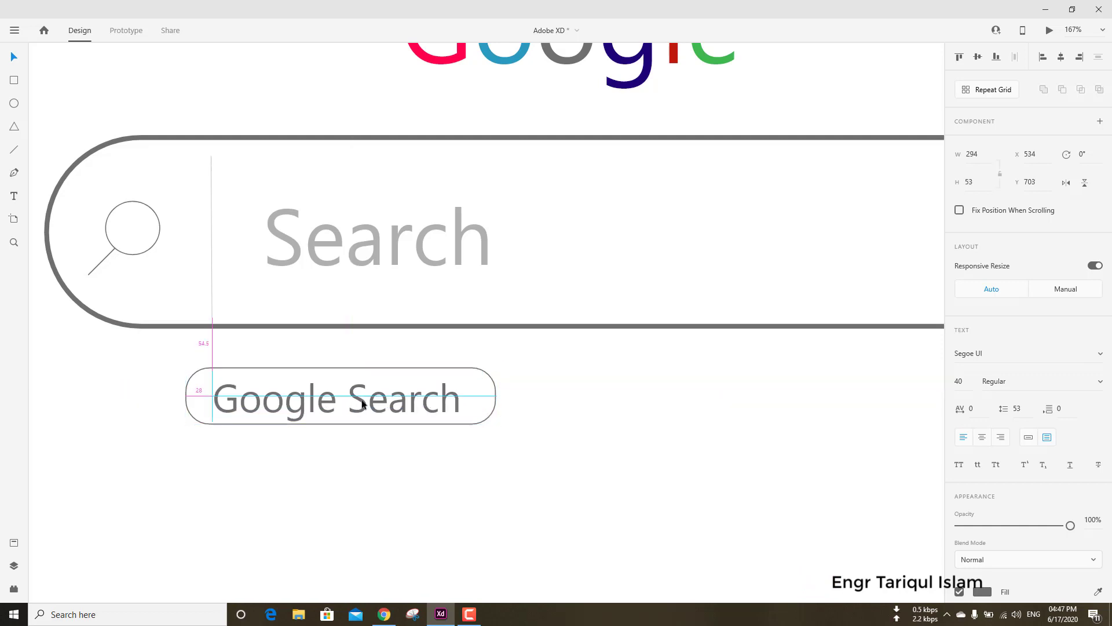
click(363, 466)
Duplicate the "Google Search" button with its text and place the copy to its right at X 960, Y 706.
scroll(360, 457, down, 5)
drag(399, 439, 559, 438)
key(ctrl+z)
drag(285, 428, 563, 444)
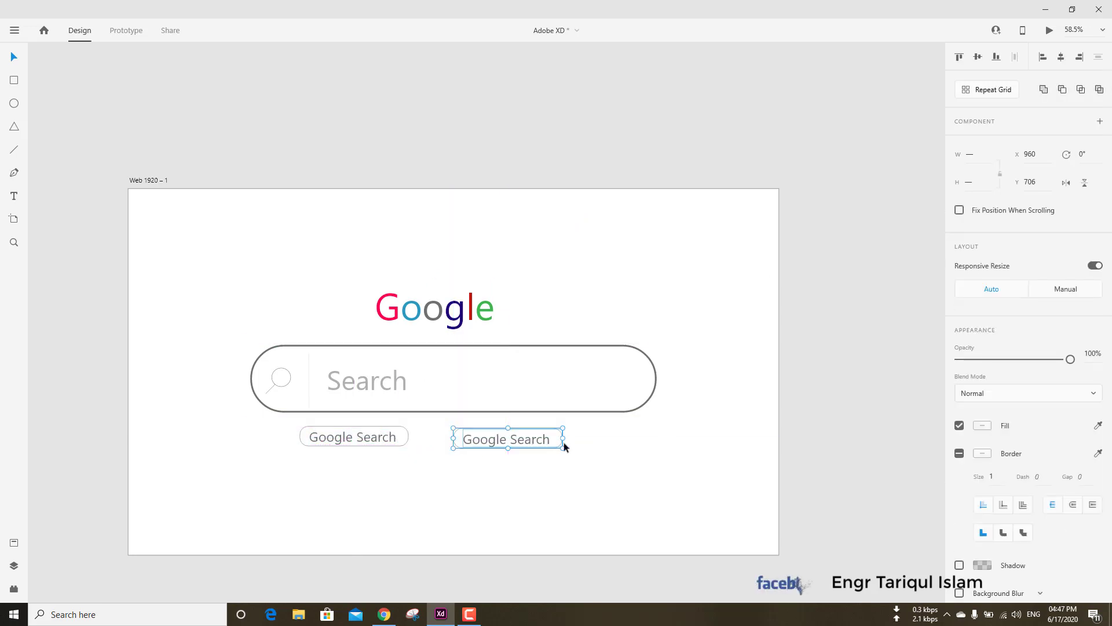
click(563, 444)
Change the copied button's text to "Image Search" and centre it within its rounded rectangle.
double_click(495, 442)
key(BackSpace)
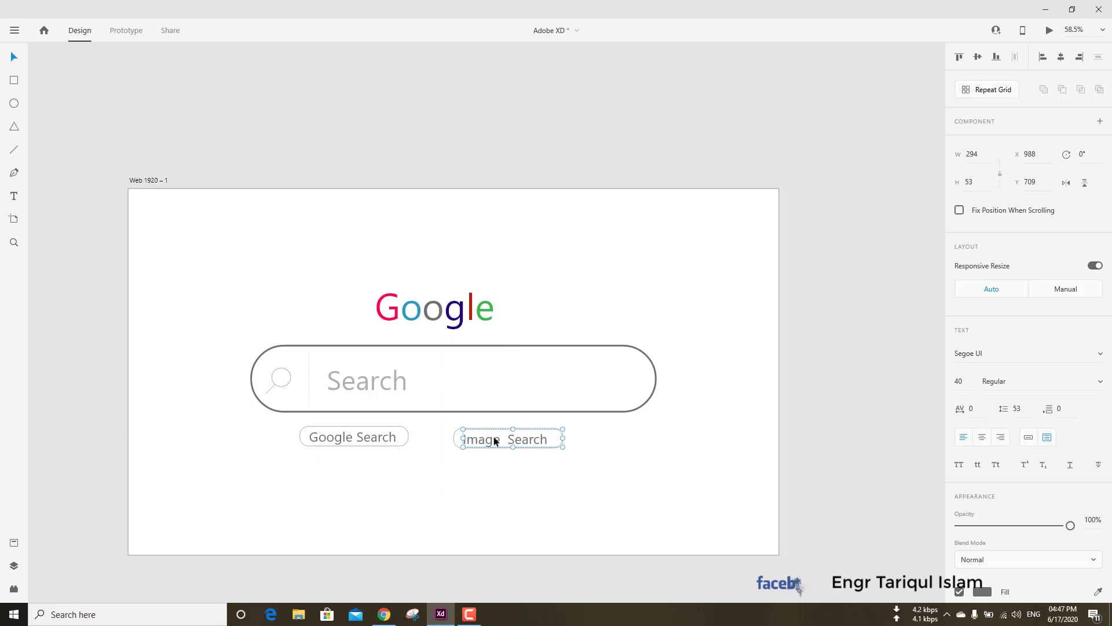
drag(493, 441, 496, 440)
click(402, 455)
Fill the "Google Search" button's rectangle with black #000000 and lower its opacity to 28%.
click(383, 439)
scroll(997, 459, down, 3)
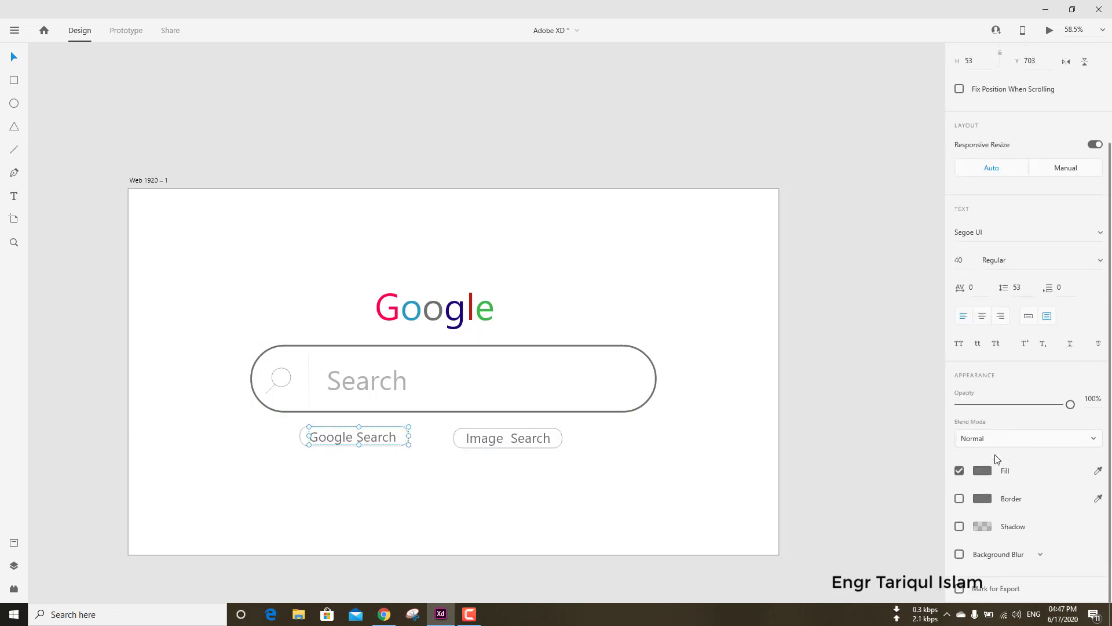
click(523, 471)
click(406, 440)
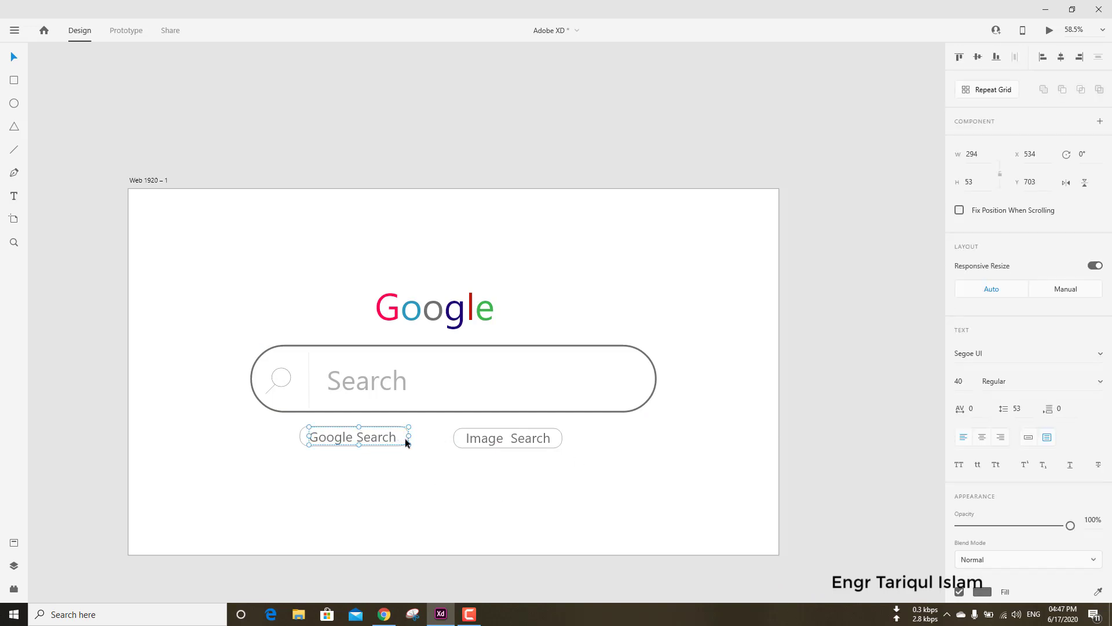
click(300, 444)
click(982, 453)
drag(834, 464, 788, 510)
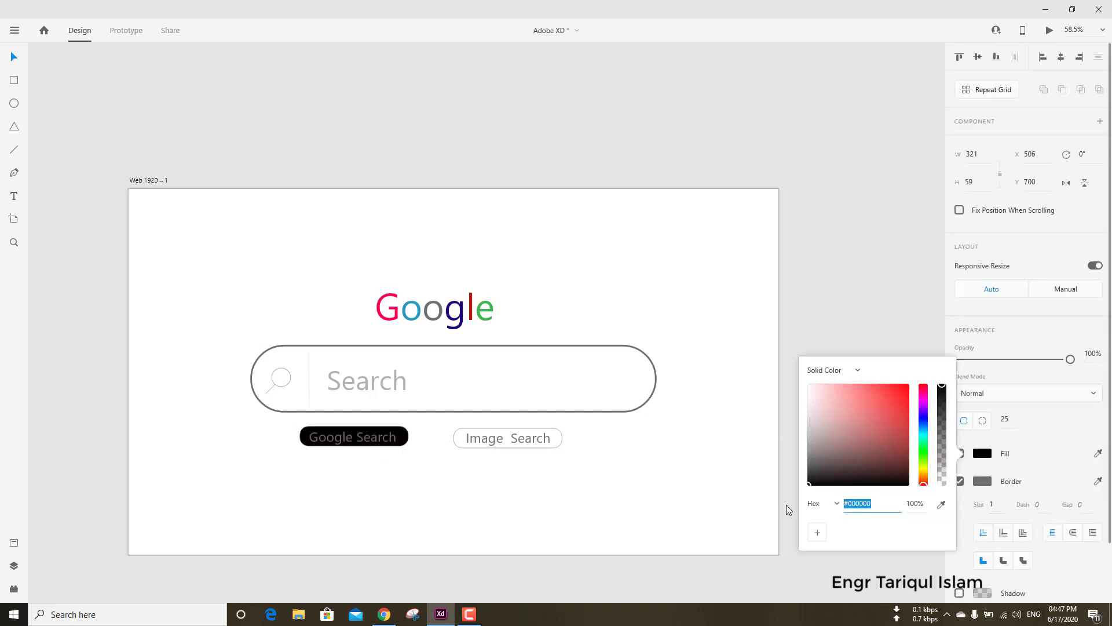
drag(1070, 359, 991, 360)
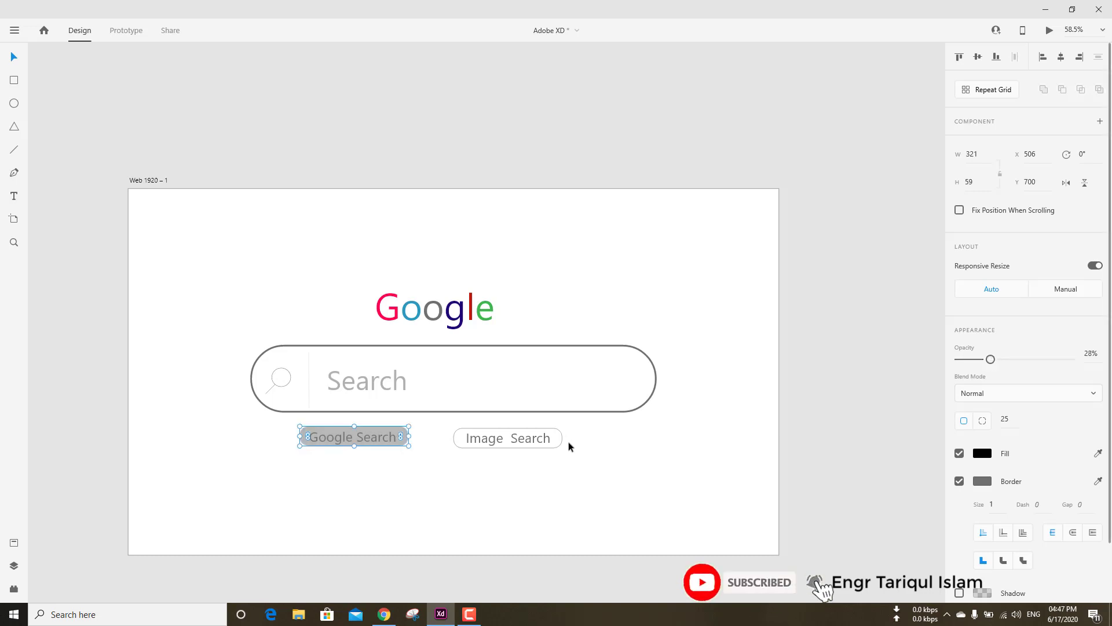
Give the "Image Search" button's rectangle a black fill and 28% opacity.
click(495, 448)
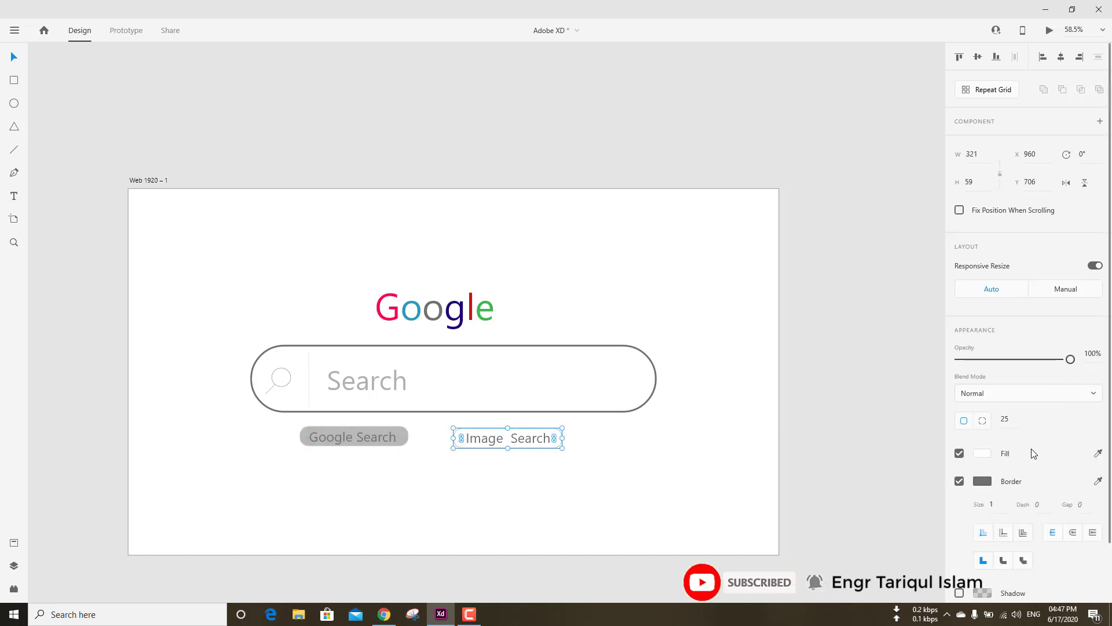
click(981, 452)
drag(899, 455, 844, 491)
drag(1071, 359, 992, 362)
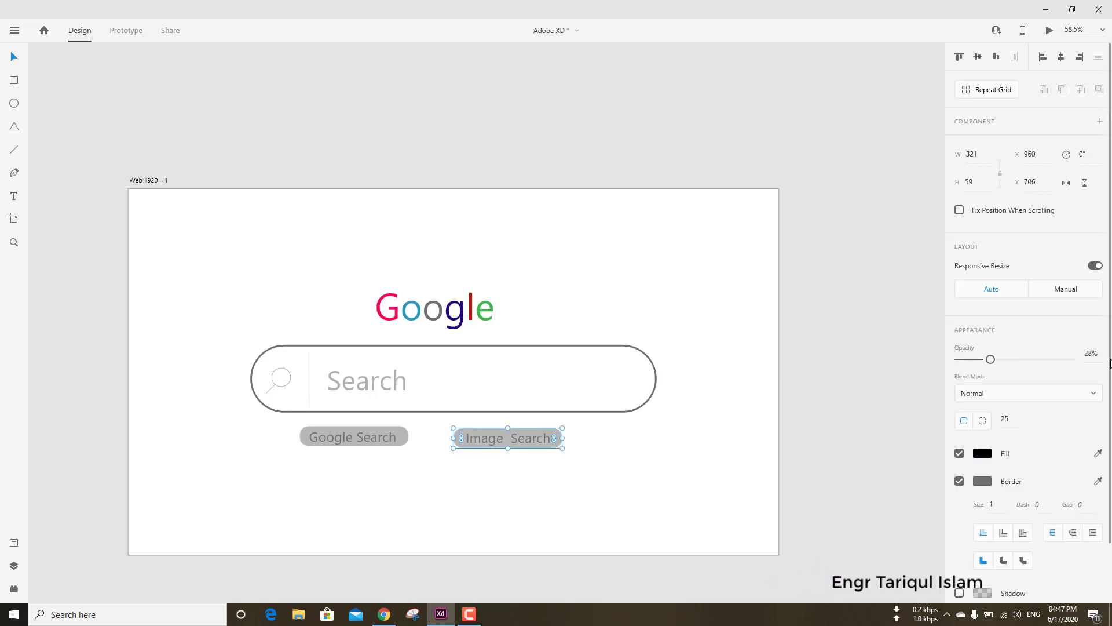
click(894, 374)
scroll(624, 373, up, 5)
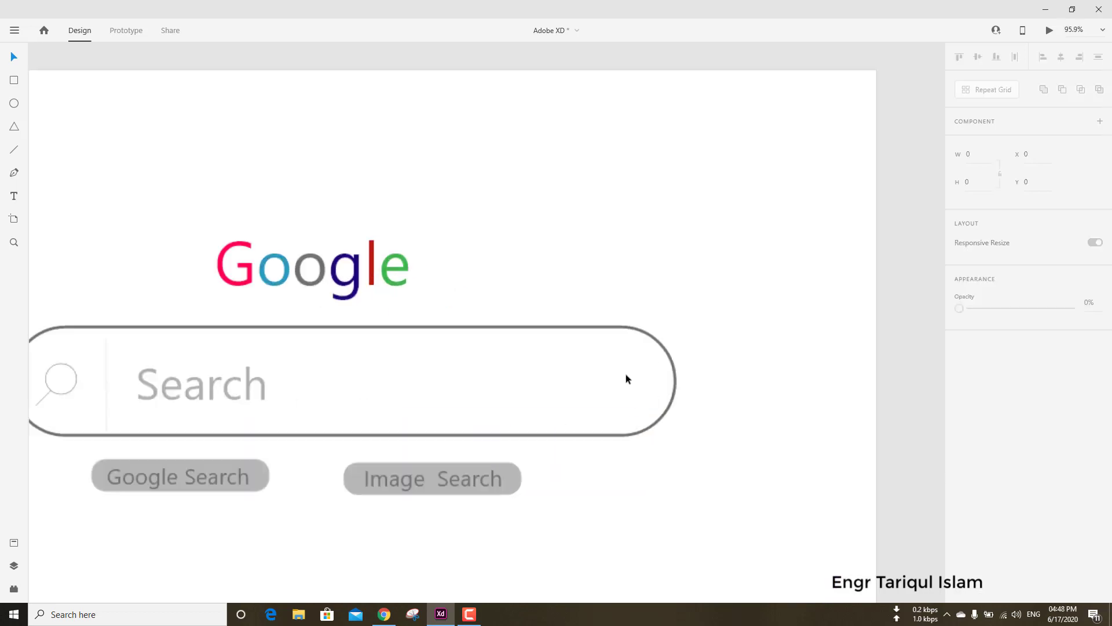
scroll(597, 503, down, 5)
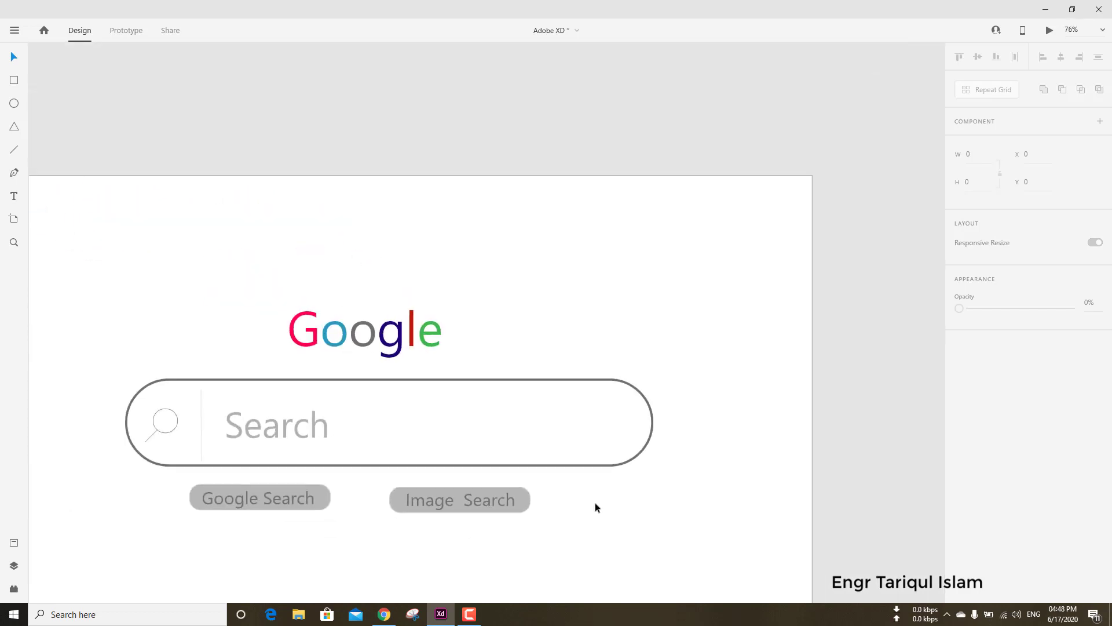
scroll(596, 500, down, 3)
drag(602, 499, 669, 422)
scroll(625, 369, up, 4)
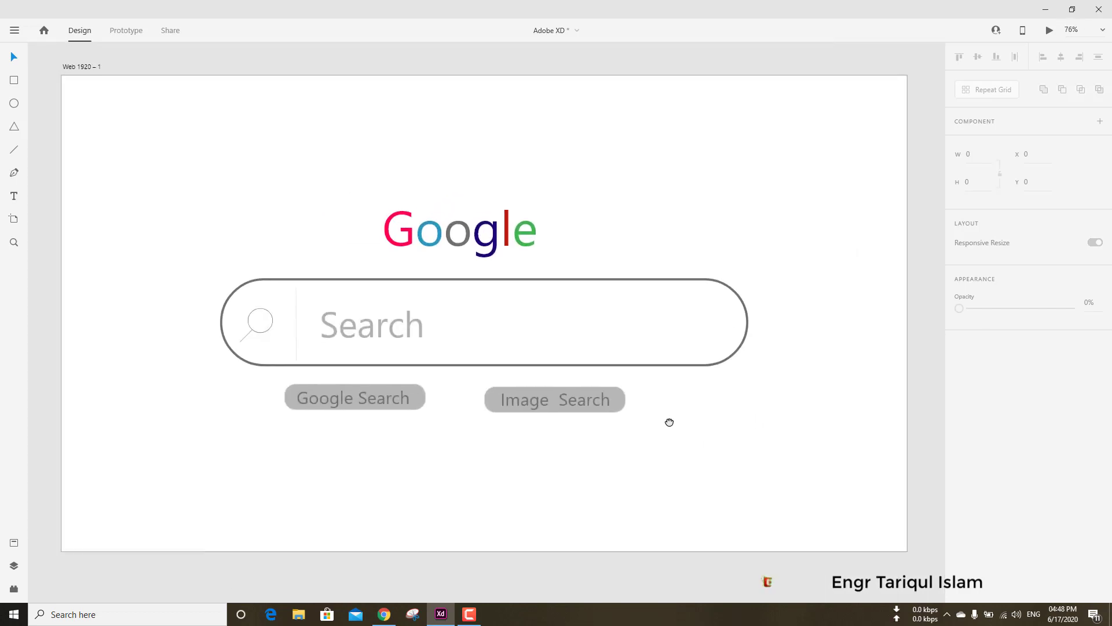
click(469, 614)
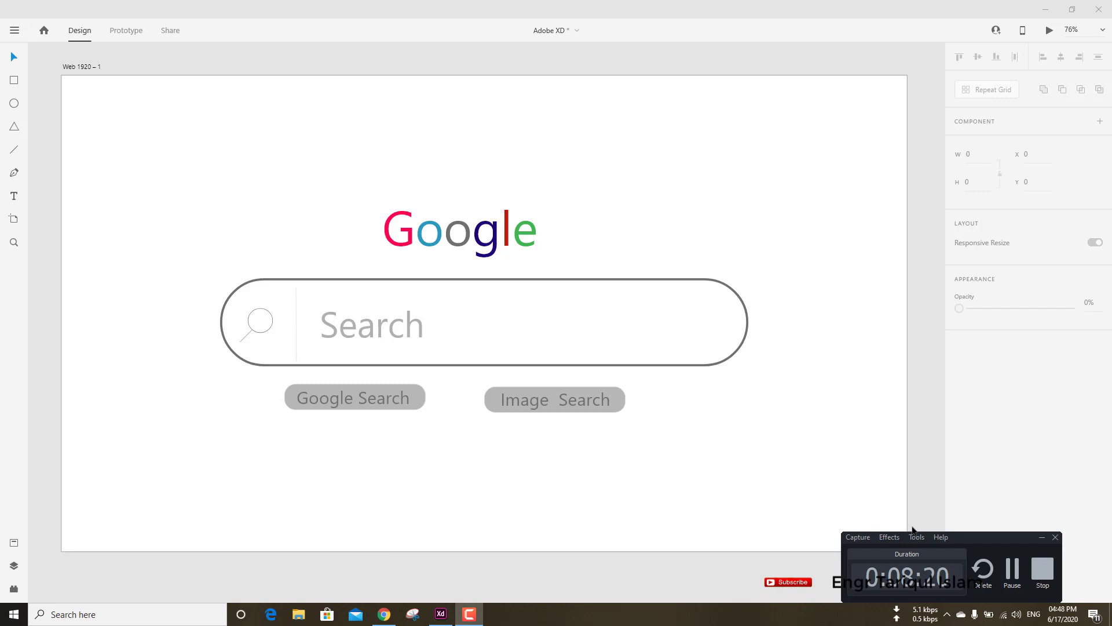
click(1012, 575)
Add a text box reading "Google Offer in English" below the buttons, enlarge it to 515 by 82 and move it to X 703, Y 799.
drag(404, 438, 530, 450)
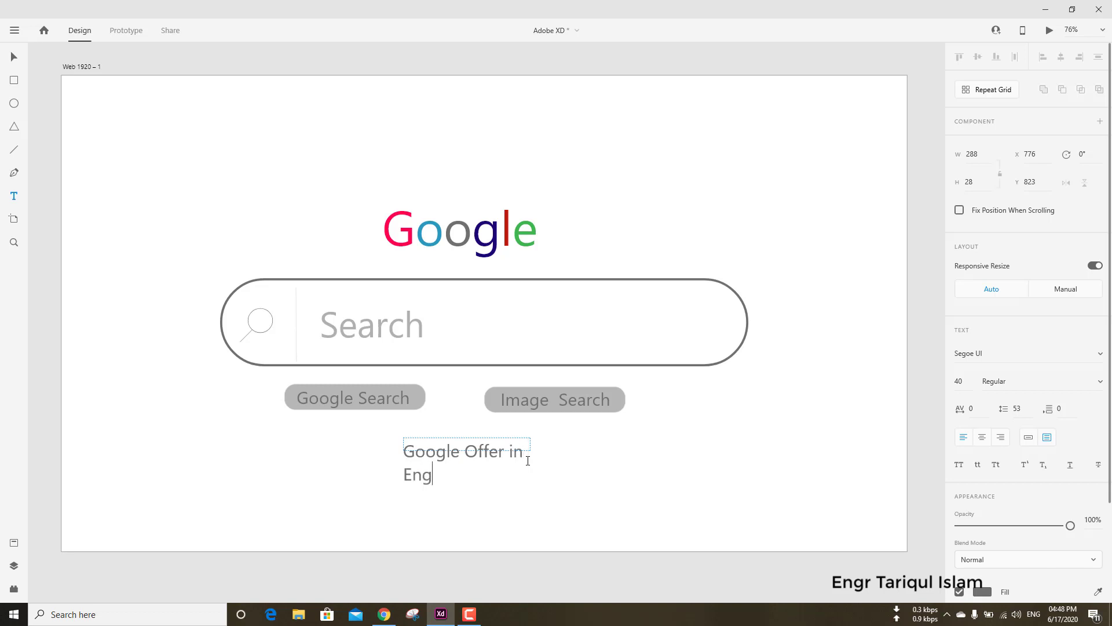
key(Escape)
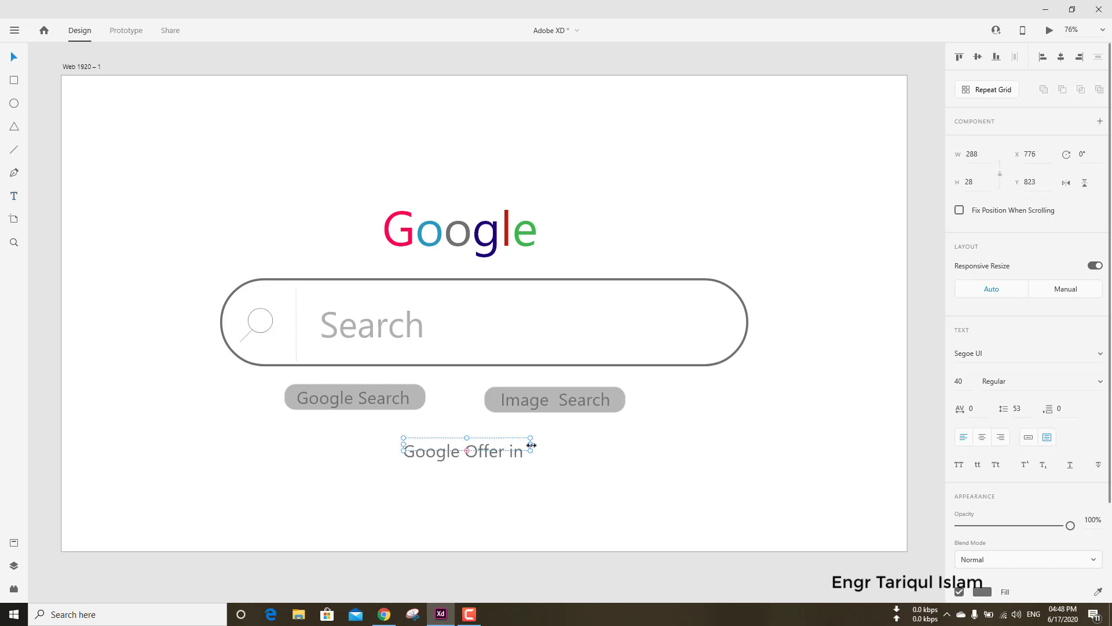
drag(531, 445, 630, 453)
drag(517, 451, 487, 442)
Set the font size of the "Google Offer in English" text to 20.
key(Return)
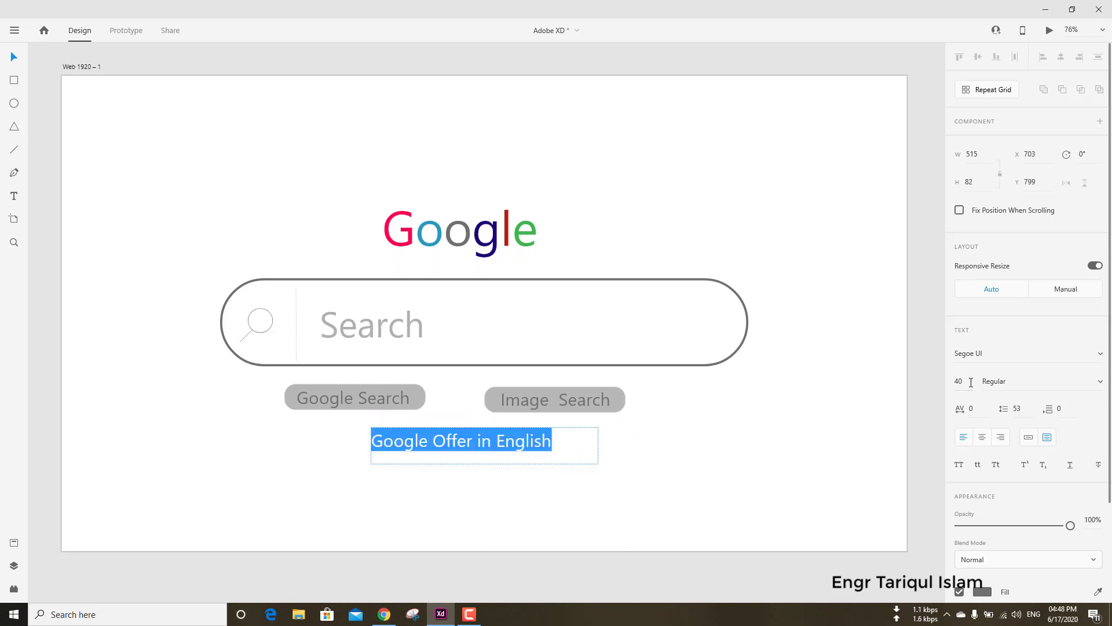
drag(971, 382, 933, 382)
text(20)
key(Return)
click(634, 484)
Move the "Google Offer in English" text to X 795, Y 790 and make its fill black.
drag(444, 435, 475, 433)
scroll(1028, 347, down, 2)
click(982, 470)
click(663, 511)
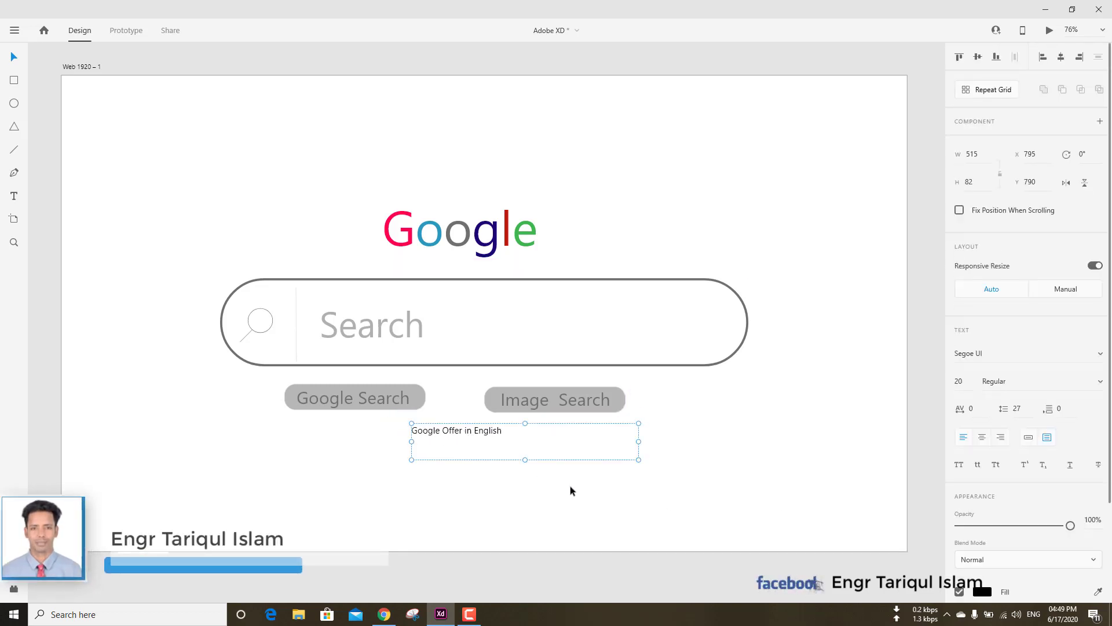
click(570, 487)
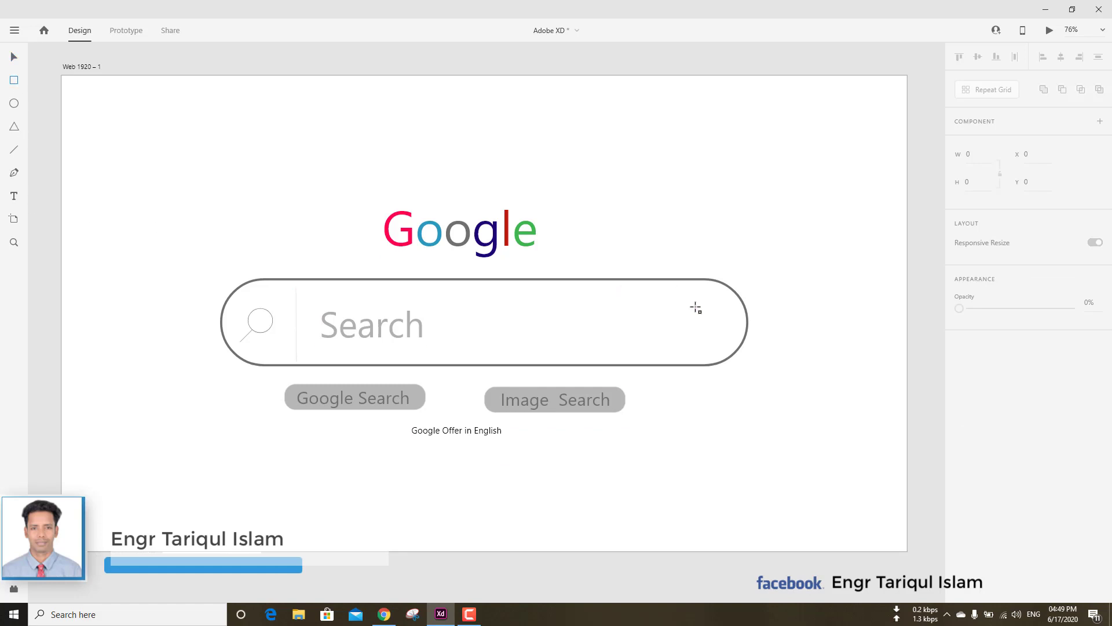
Draw a rectangle about 43 by 90 in the artboard's upper-right area and round its corners to radius 22.
scroll(696, 307, up, 4)
mouse_move(717, 242)
mouse_down()
mouse_move(732, 298)
mouse_move(738, 282)
mouse_up()
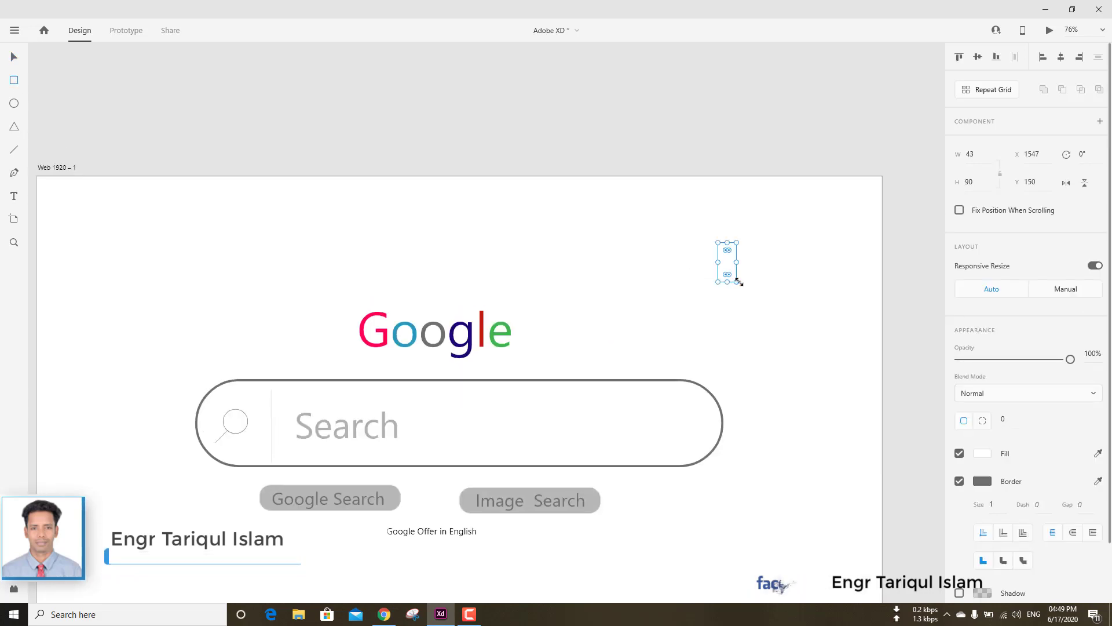
scroll(738, 282, up, 6)
drag(623, 210, 710, 263)
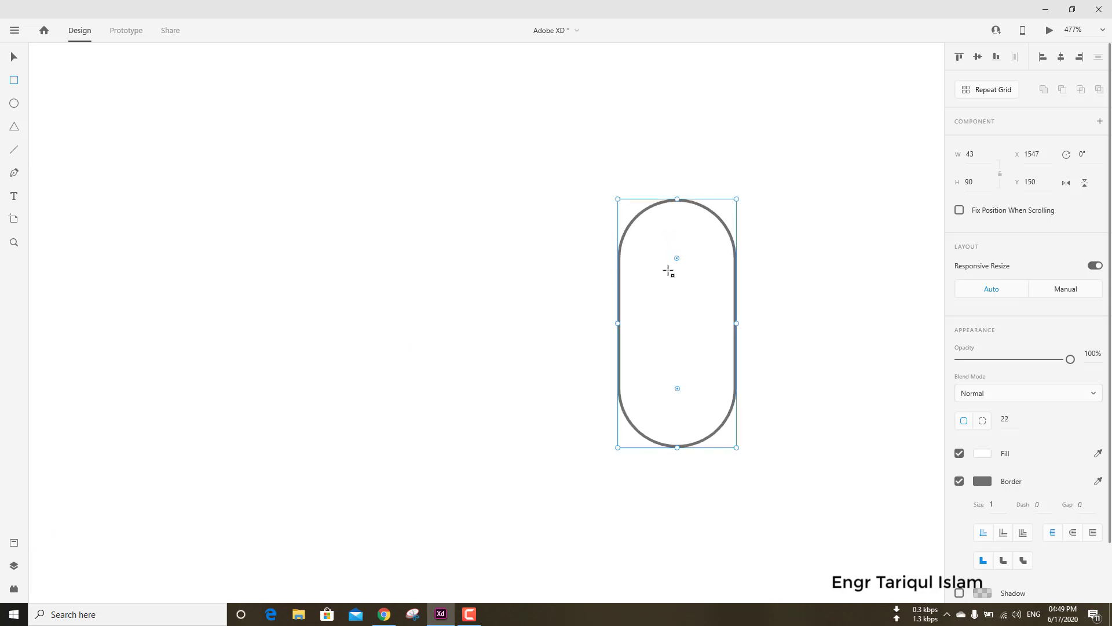
Shrink the rounded microphone body to 32 by 64 at X 1558, Y 176, and dismiss the mail notification.
drag(678, 199, 680, 245)
drag(618, 346, 648, 346)
drag(692, 246, 692, 271)
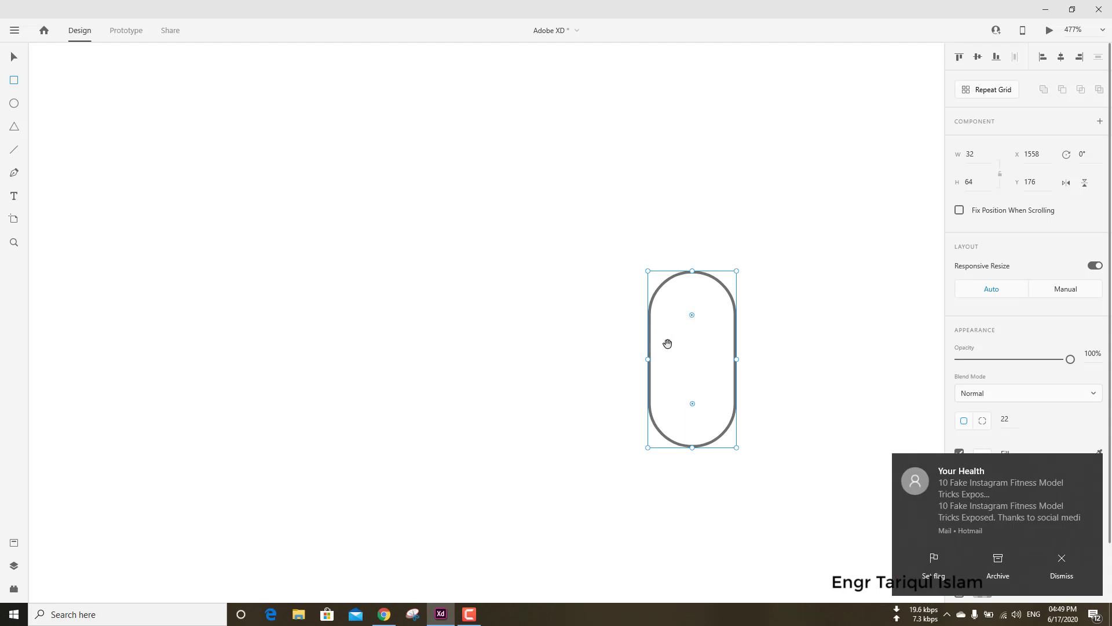
click(1090, 466)
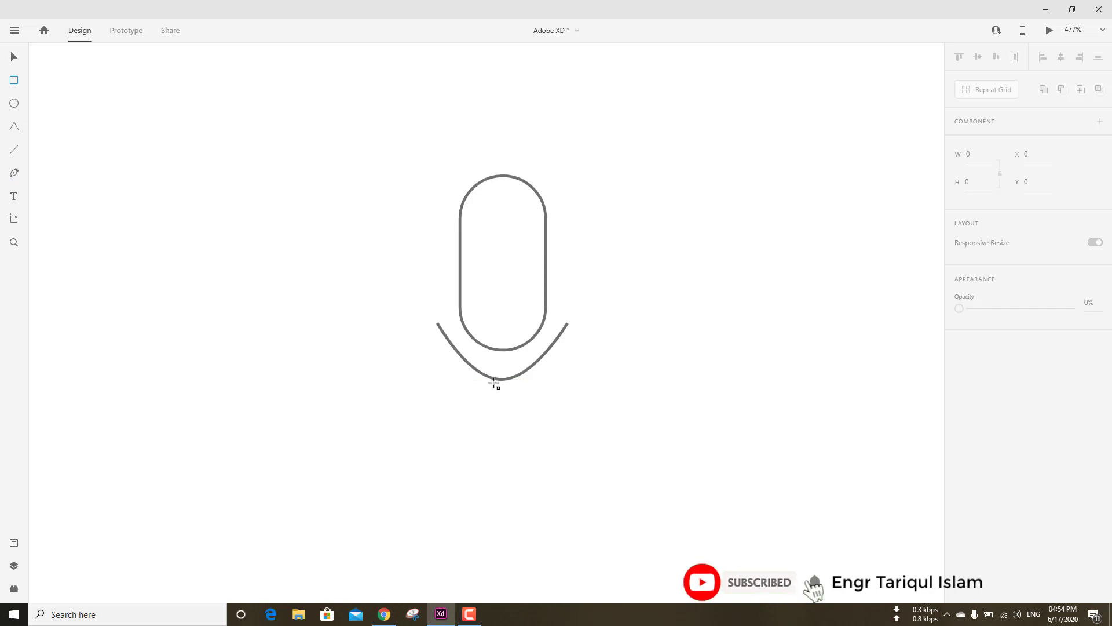
Draw a narrow stem rectangle about 5 by 36 under the microphone's curve and align it at X 1571, Y 250.
drag(493, 381, 508, 468)
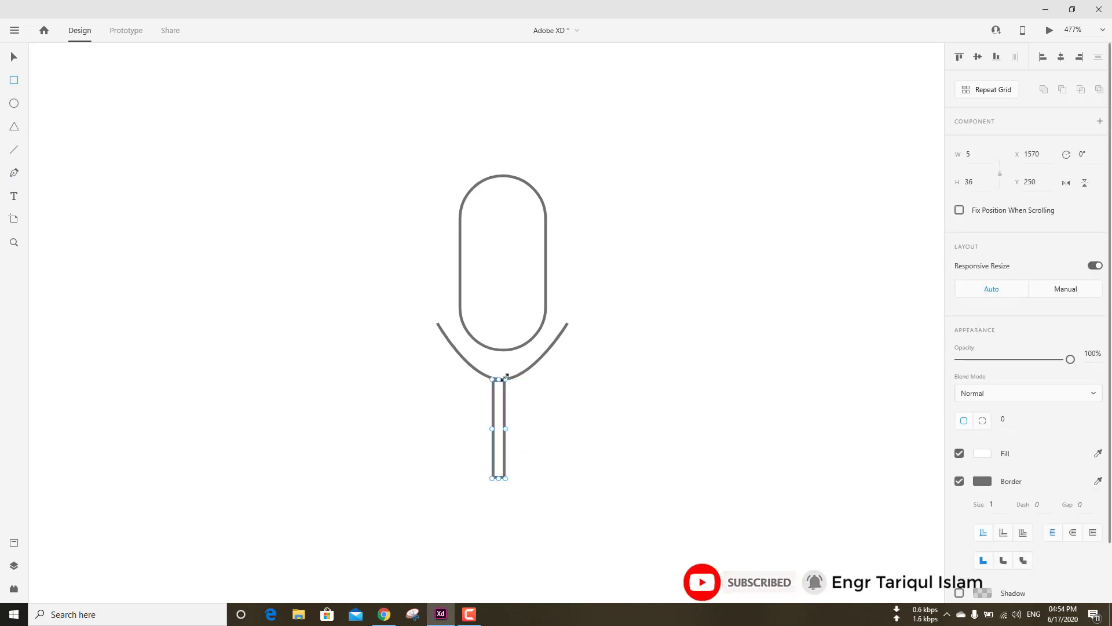
drag(506, 376, 505, 377)
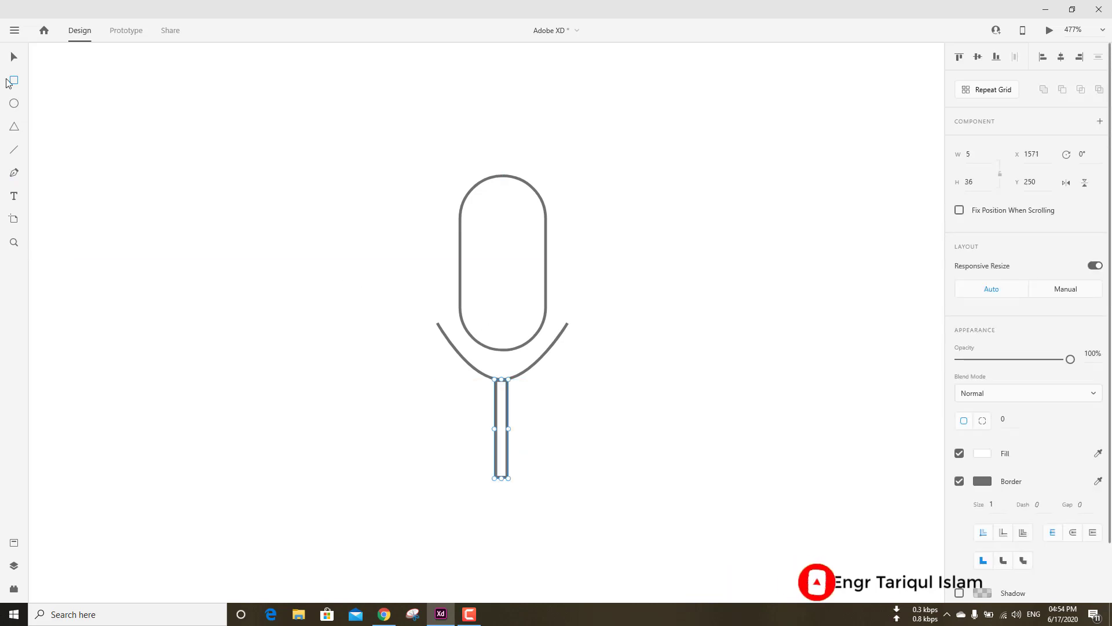
click(14, 56)
click(208, 294)
Set the border colour of the curve beneath the microphone body to red #FF0606.
scroll(536, 380, up, 5)
click(452, 384)
click(495, 363)
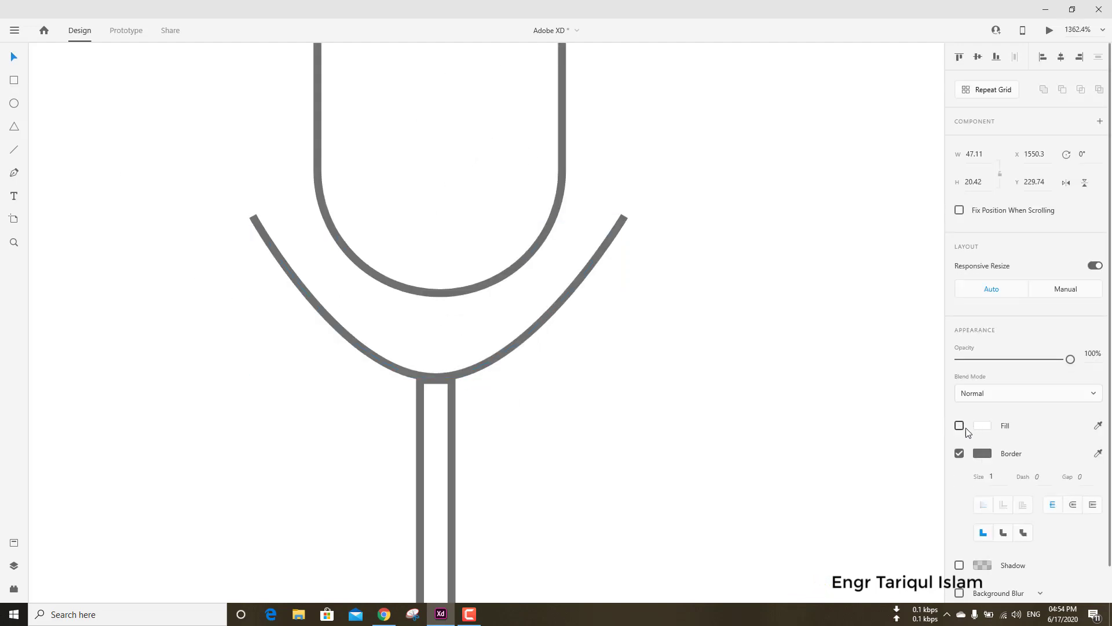
click(984, 454)
click(907, 377)
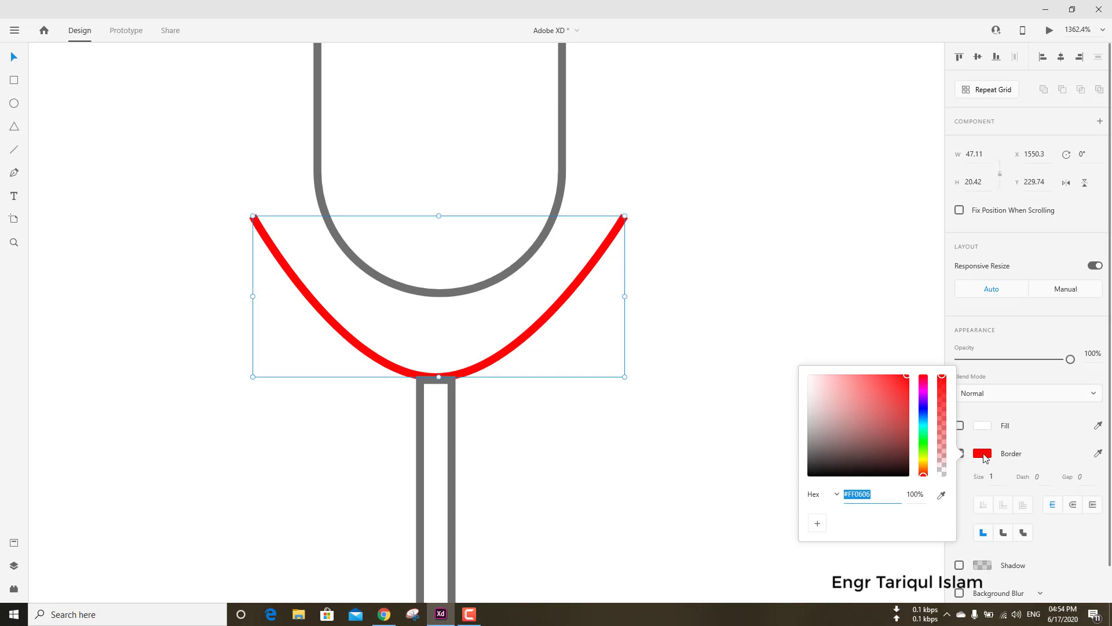
click(620, 425)
Set the microphone stem rectangle's border colour to red.
click(452, 418)
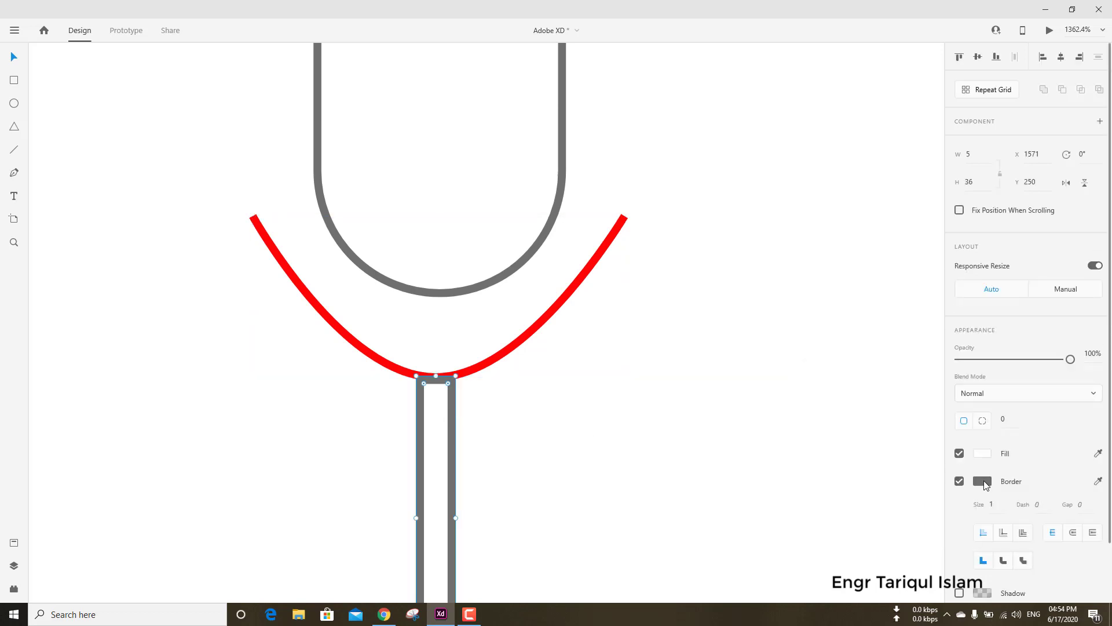
click(985, 482)
click(907, 404)
click(642, 363)
scroll(593, 377, down, 5)
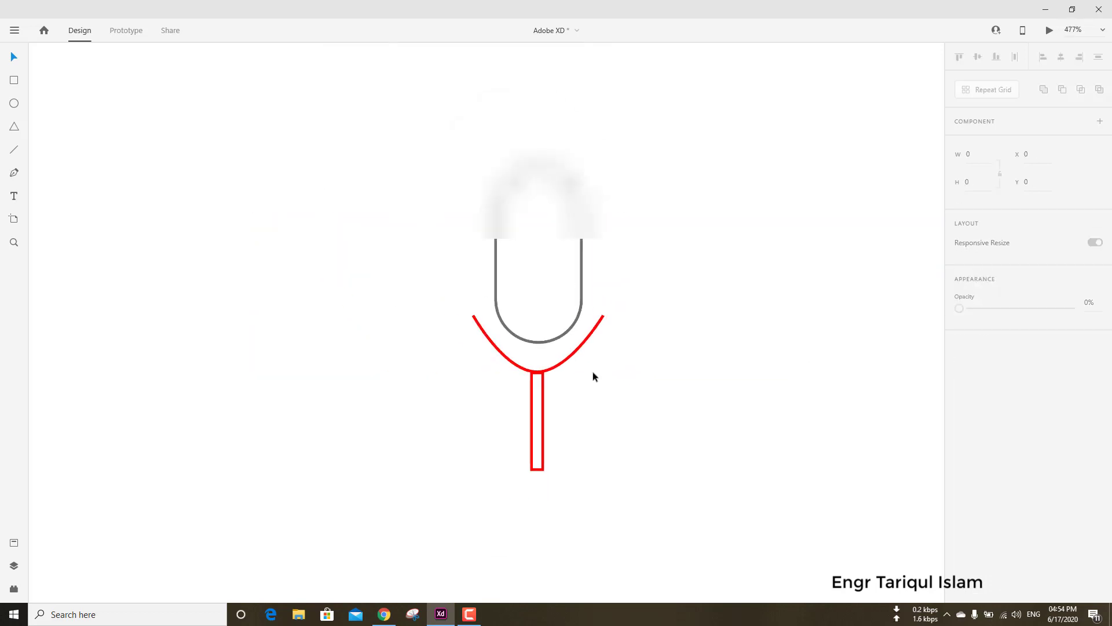
Fill the microphone stem rectangle with near-black #0C0C0C.
scroll(593, 377, down, 3)
click(561, 395)
click(985, 455)
click(807, 485)
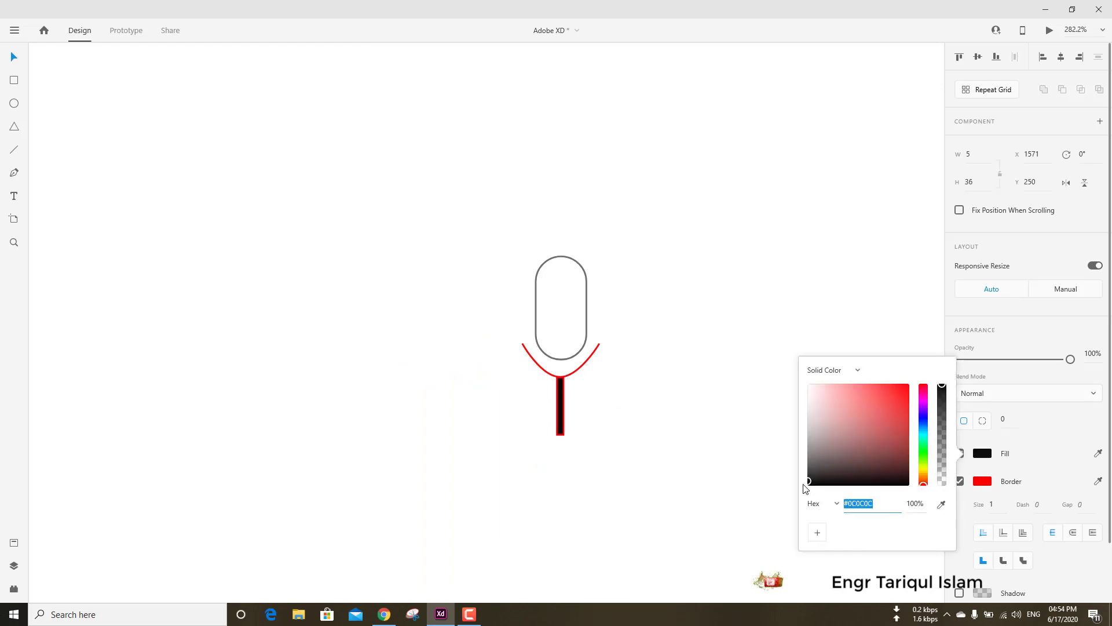
click(655, 420)
Raise the top of the microphone stem so that it meets the lowest point of the red curve.
scroll(562, 380, up, 10)
drag(558, 384, 556, 364)
click(762, 386)
scroll(762, 386, down, 10)
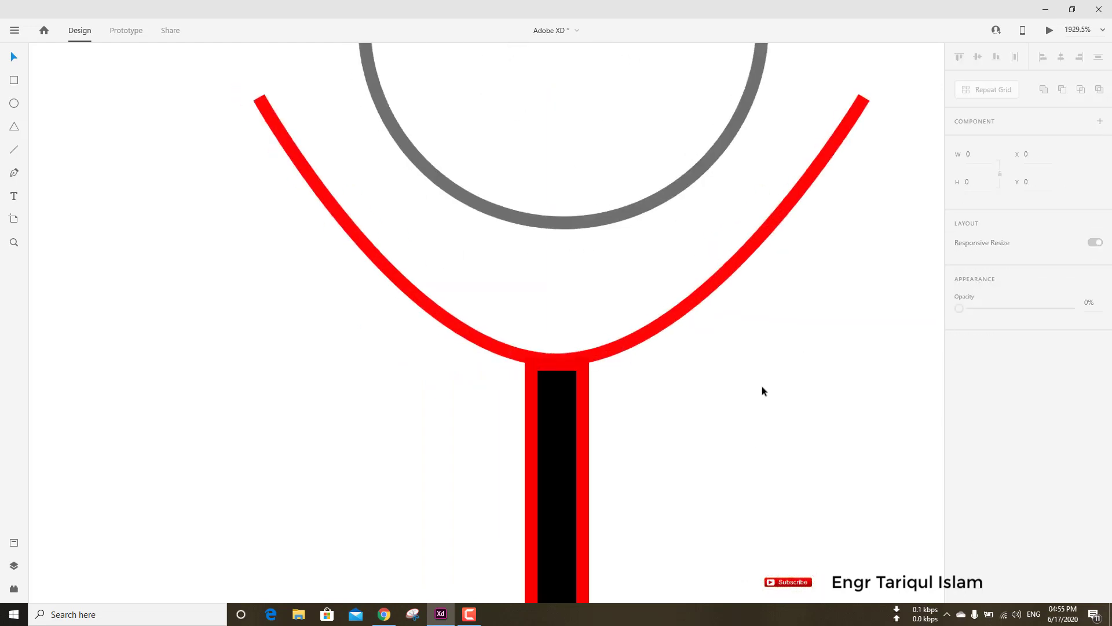
Group the microphone body, curve and stem, and move the group into the search bar's right end at X 1438.3, Y 495.
click(739, 296)
drag(674, 247, 797, 445)
scroll(731, 389, down, 10)
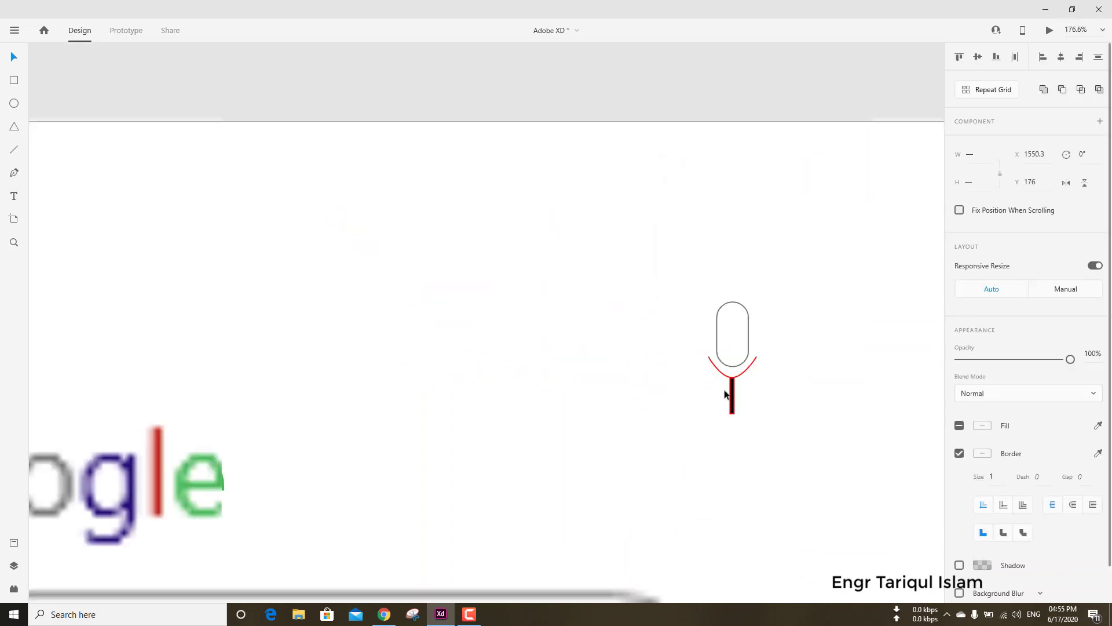
key(ctrl+g)
drag(693, 449, 663, 554)
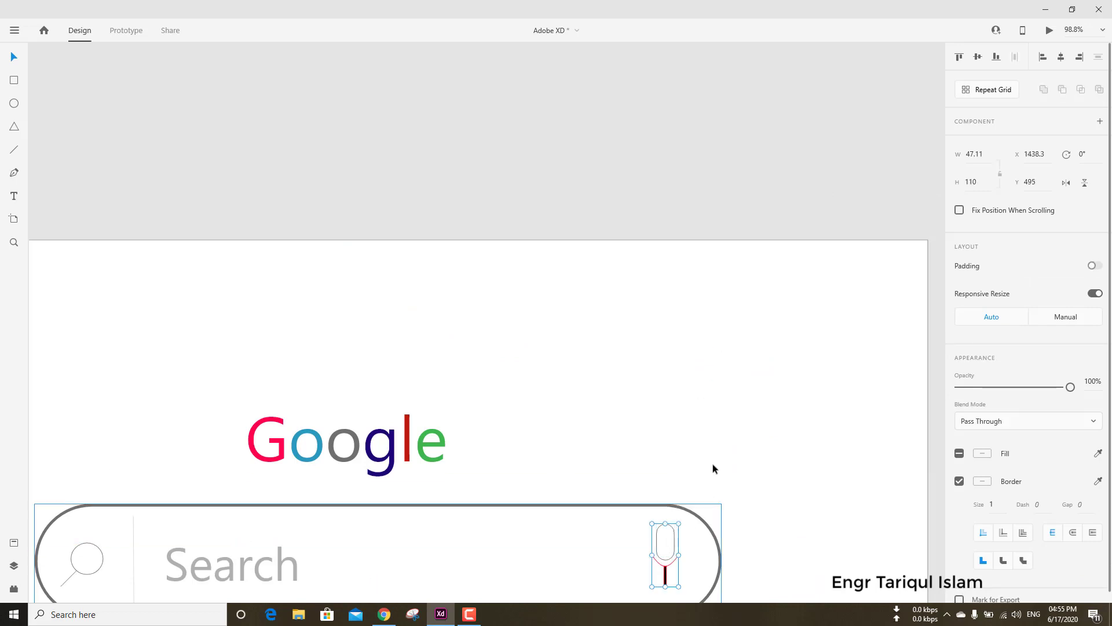
Enlarge the microphone icon slightly and reposition it to fit inside the right end of the search bar.
scroll(702, 461, up, 2)
scroll(699, 457, down, 5)
scroll(632, 374, up, 5)
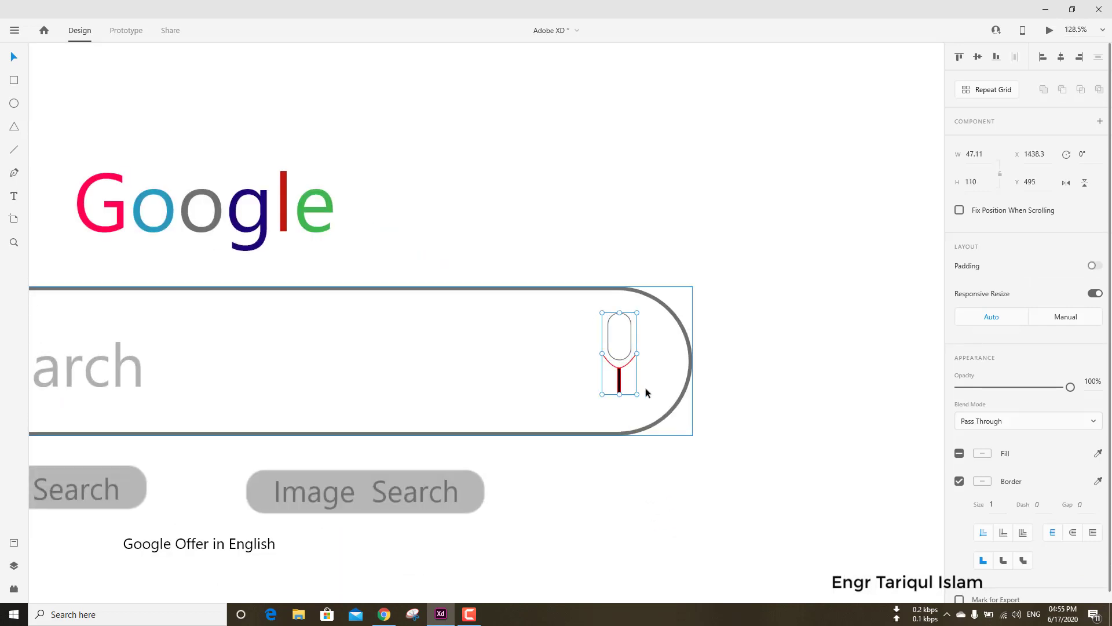
drag(637, 395, 650, 413)
drag(622, 350, 625, 356)
click(775, 337)
scroll(657, 355, down, 4)
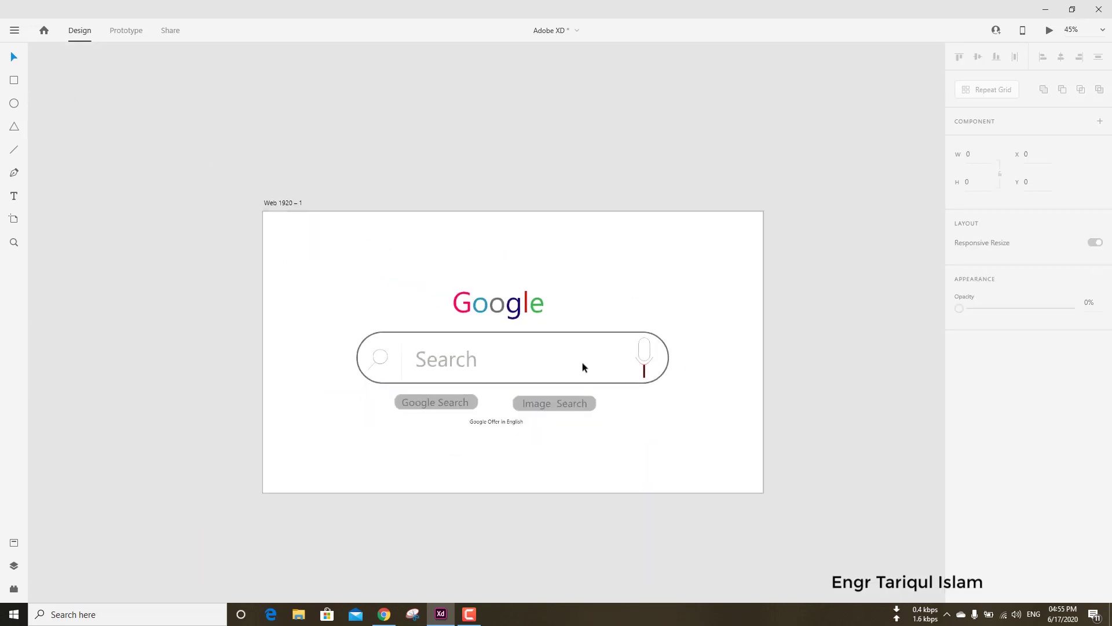
scroll(582, 364, up, 2)
drag(493, 341, 547, 366)
scroll(573, 385, up, 1)
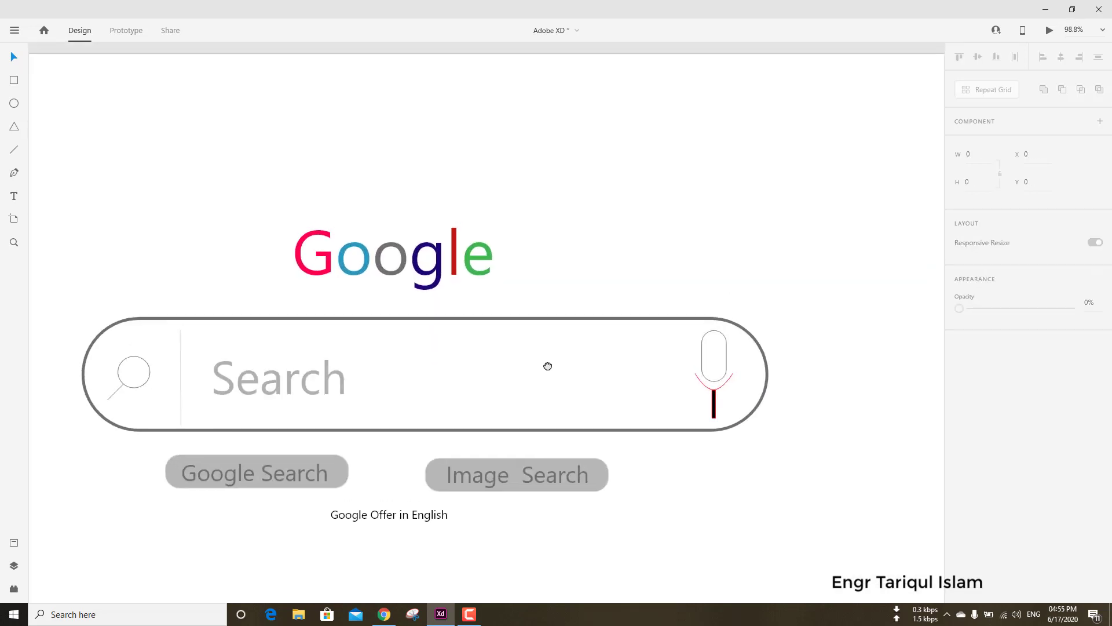
scroll(547, 366, down, 1)
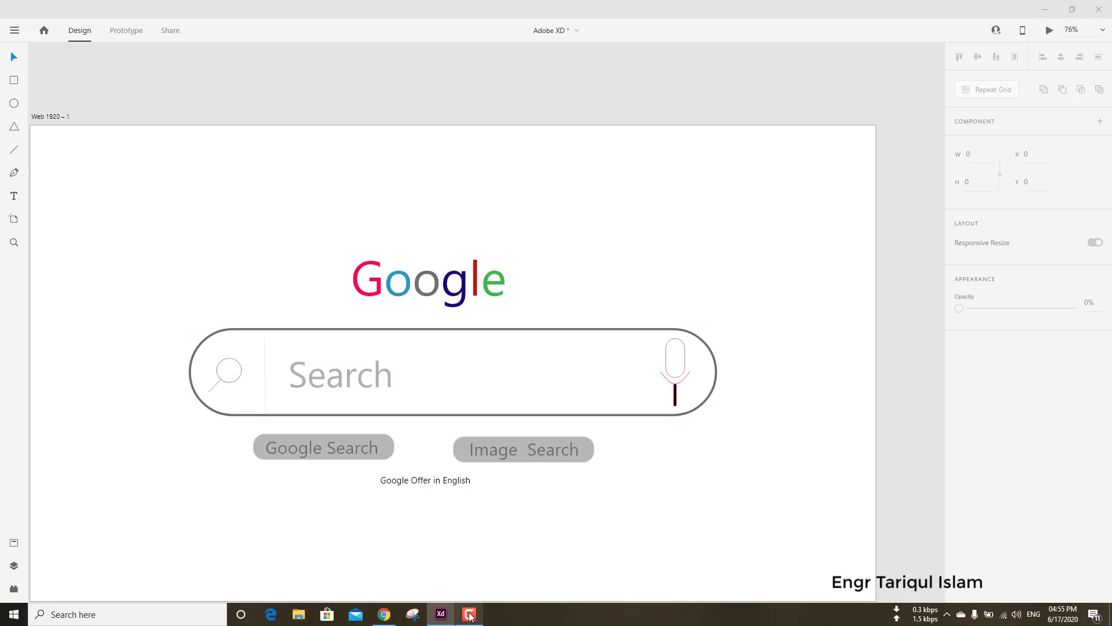
click(469, 615)
click(469, 616)
Add the text "Gmail" at X 1518, Y 68 near the artboard's upper right corner, and "Image" beside it at X 1625, Y 68.
click(699, 162)
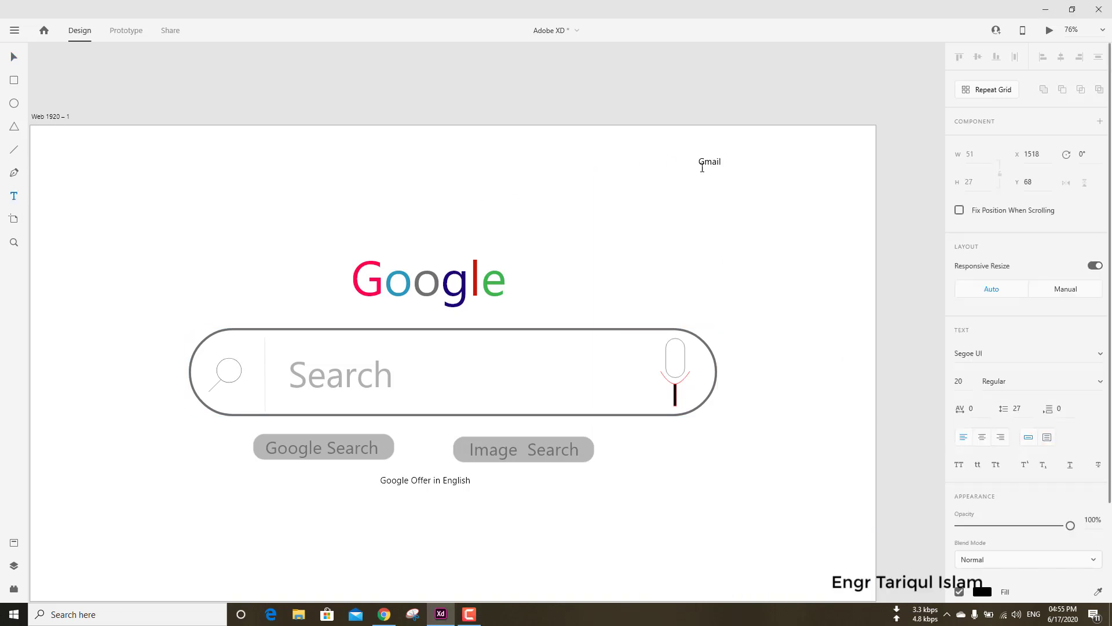
drag(717, 164, 760, 167)
click(686, 166)
Enlarge the Gmail and Image texts to matching sizes and shift Gmail left to keep a gap between them.
drag(712, 165, 695, 185)
scroll(728, 169, up, 5)
click(811, 152)
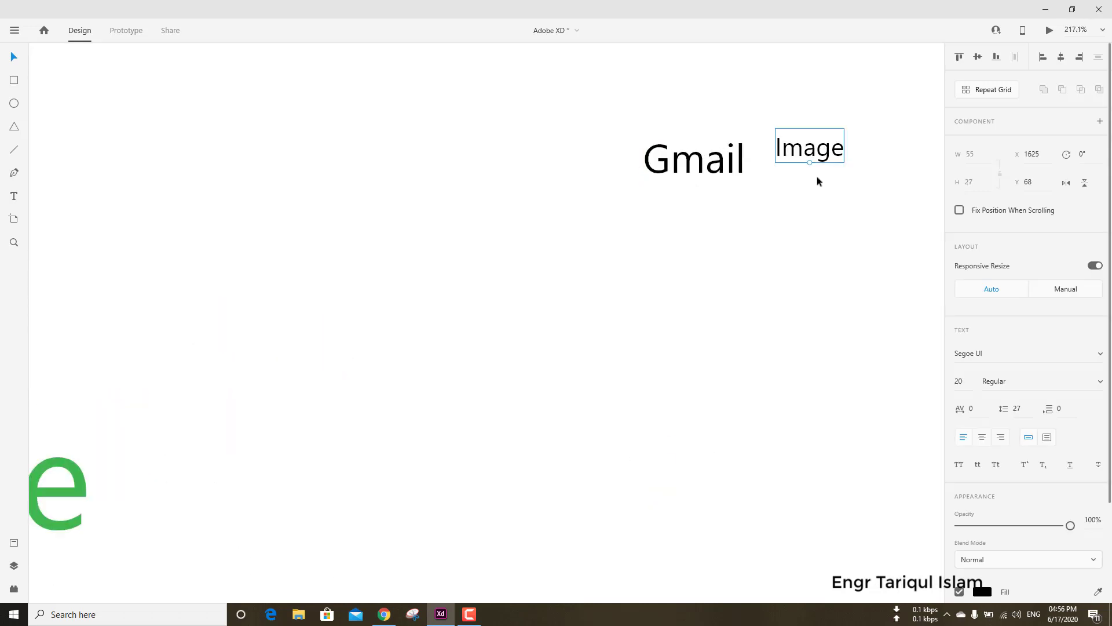
drag(811, 163, 810, 185)
drag(706, 160, 673, 162)
Draw a 10 by 10 square beside the Image text at X 1731, Y 83 and fill it with near-black #0D0D0D.
click(660, 254)
drag(657, 258, 308, 297)
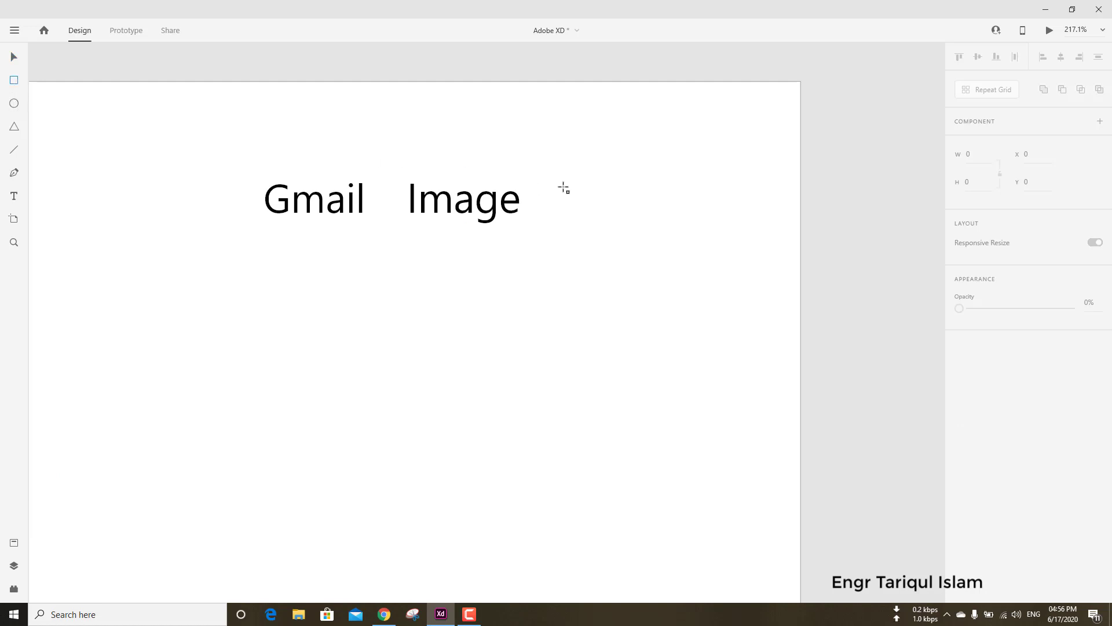
drag(564, 187, 577, 195)
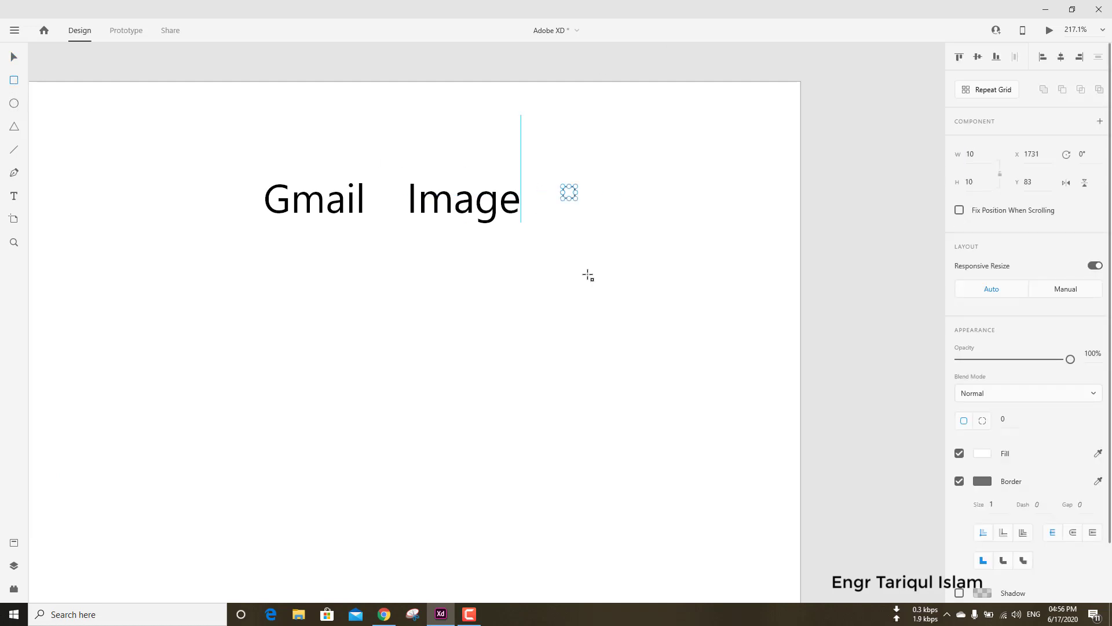
scroll(573, 193, up, 5)
click(984, 453)
click(809, 480)
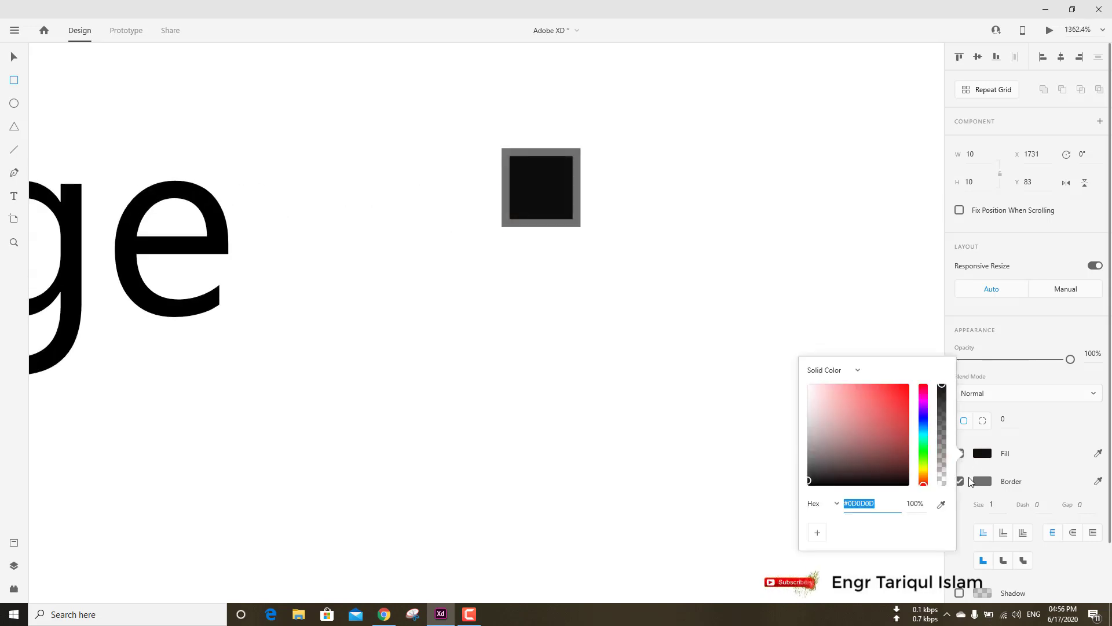
Remove the small square's border and lower its opacity to 66%.
click(961, 481)
click(960, 481)
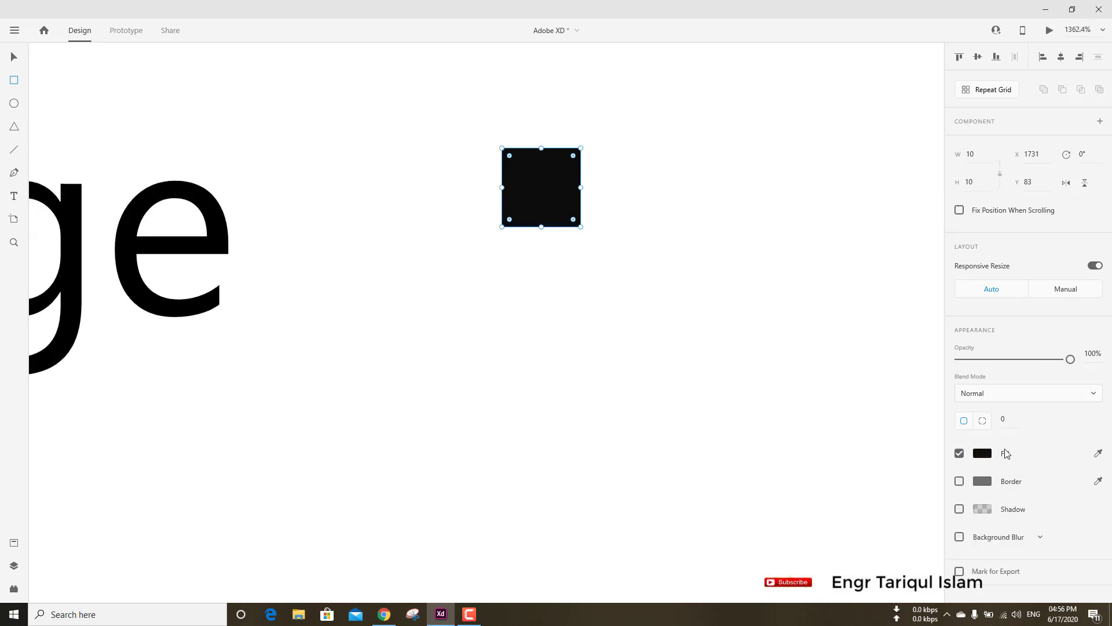
drag(1067, 360, 1034, 362)
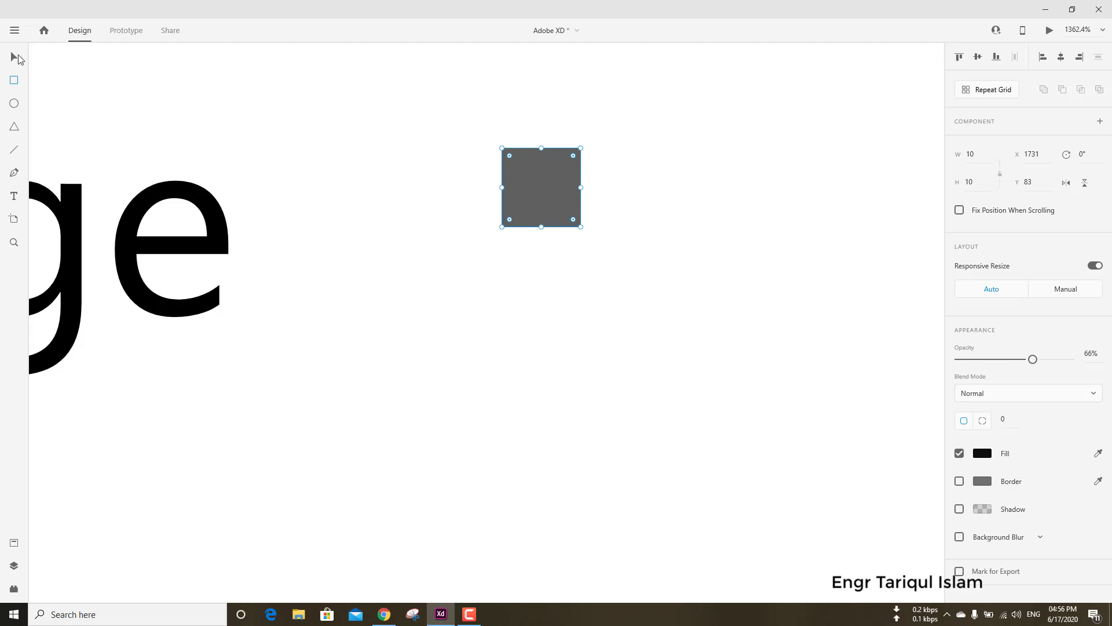
Turn the small dark square beside the Image text into a repeat grid.
click(592, 172)
click(556, 185)
click(988, 89)
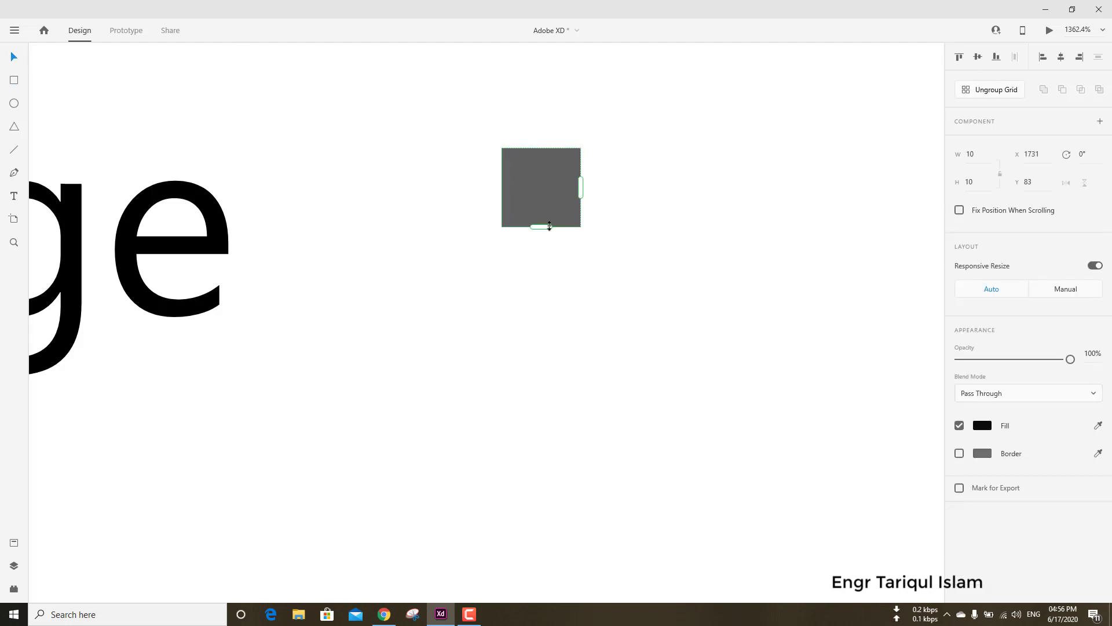
drag(540, 265, 531, 440)
scroll(561, 293, down, 5)
scroll(561, 298, up, 3)
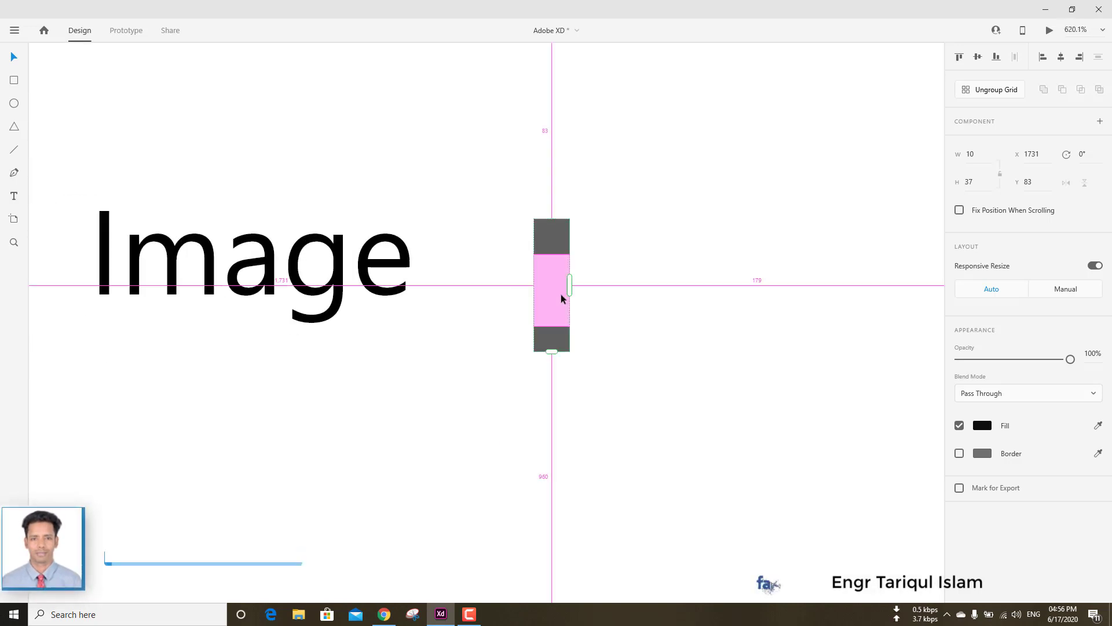
key(ctrl+z)
key(ctrl+z)
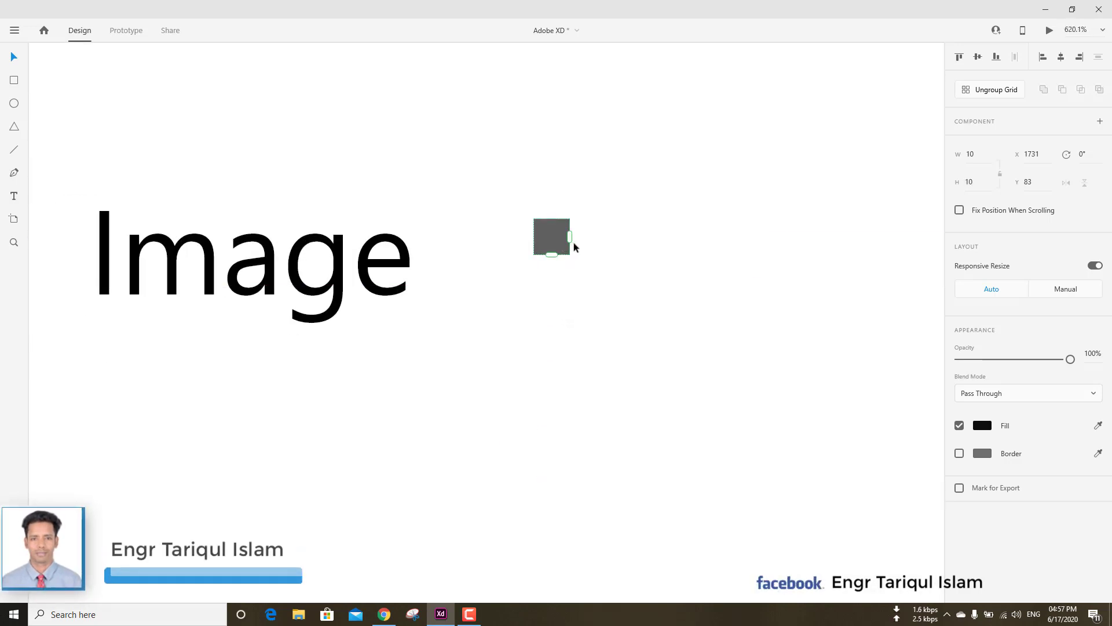
Extend the repeat grid downward into a column of four squares and tighten its vertical gaps, giving a height of 84.
scroll(574, 248, down, 6)
scroll(599, 256, up, 3)
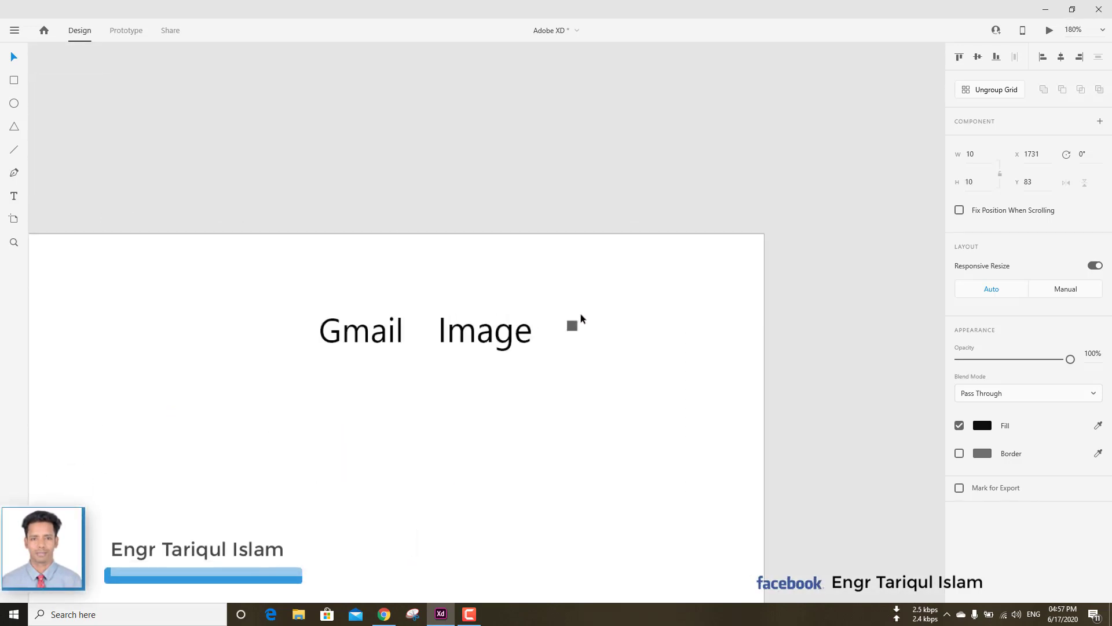
scroll(582, 318, up, 4)
drag(539, 341, 538, 521)
scroll(568, 442, down, 4)
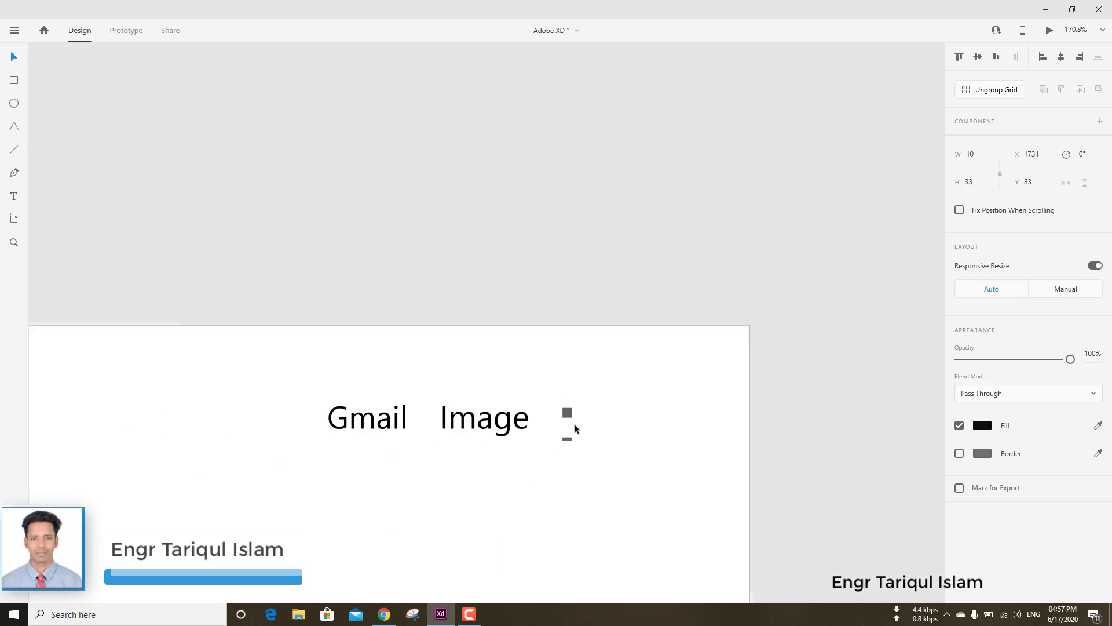
scroll(575, 428, down, 3)
scroll(581, 457, up, 10)
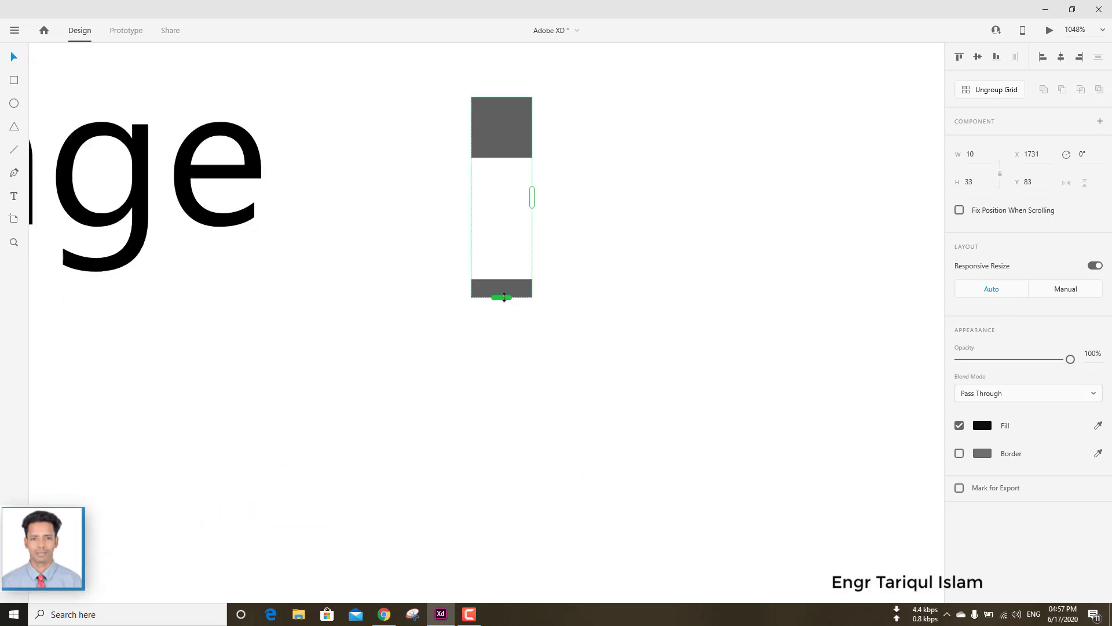
drag(504, 298, 526, 538)
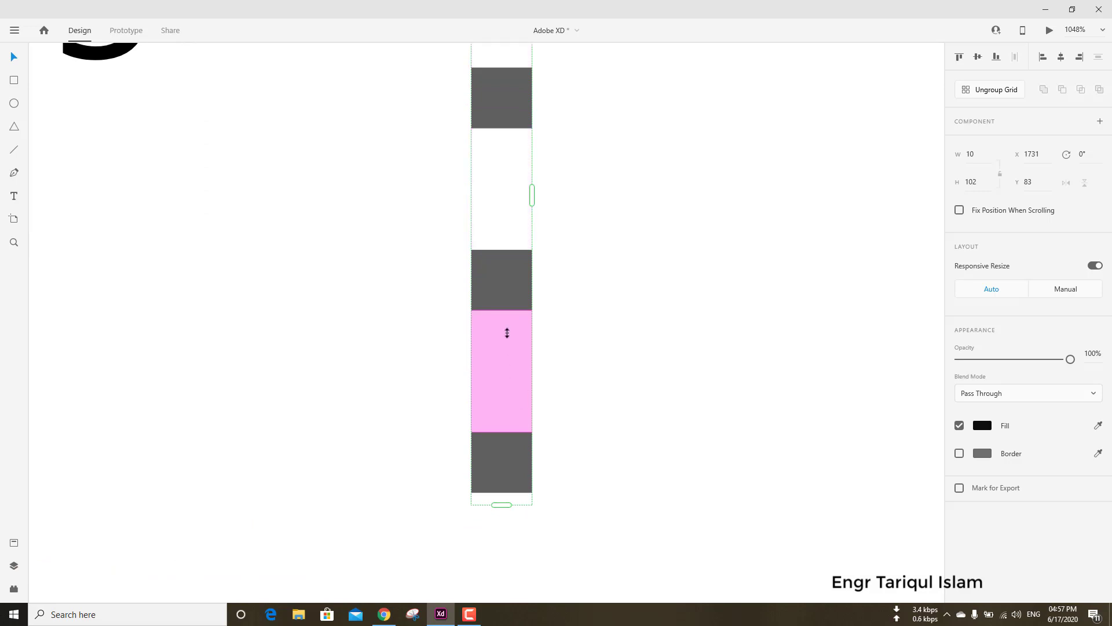
drag(503, 209, 503, 132)
scroll(503, 132, down, 5)
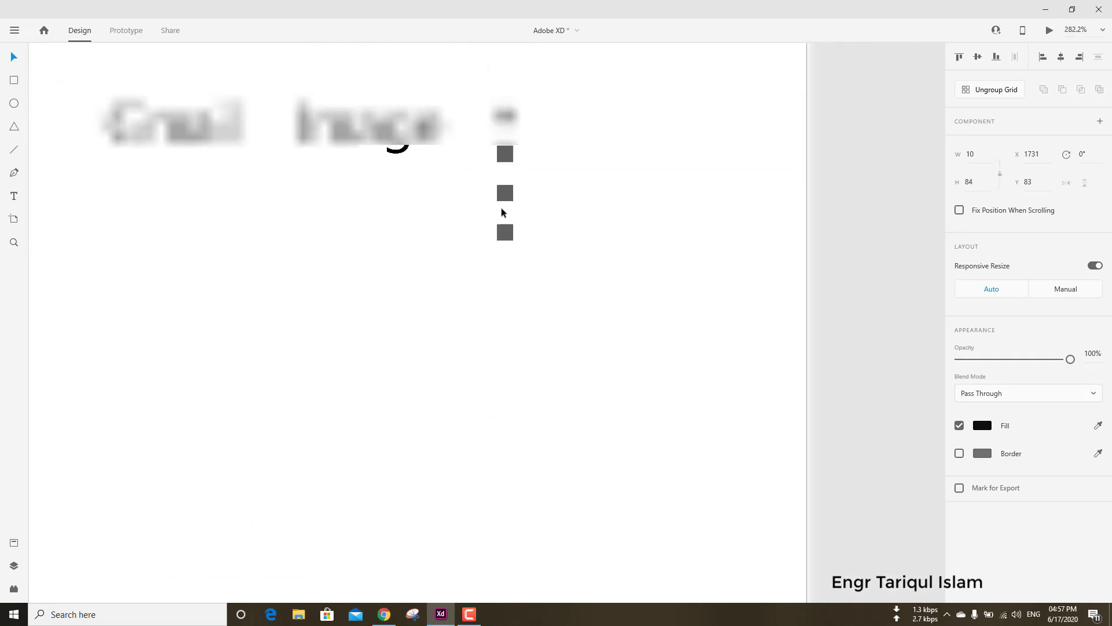
Extend the repeat grid sideways, tighten it into a compact four-by-four apps icon beside the Image text, and group it.
mouse_move(507, 174)
mouse_down()
mouse_move(508, 139)
mouse_move(665, 154)
mouse_move(658, 149)
mouse_move(568, 149)
mouse_move(622, 199)
mouse_move(594, 162)
mouse_move(675, 190)
mouse_up()
click(640, 196)
scroll(640, 196, down, 4)
click(602, 173)
key(ctrl+g)
click(634, 216)
Draw a profile circle to the right of the apps icon, sized 80 by 80 at X 1810, Y 44.
click(14, 103)
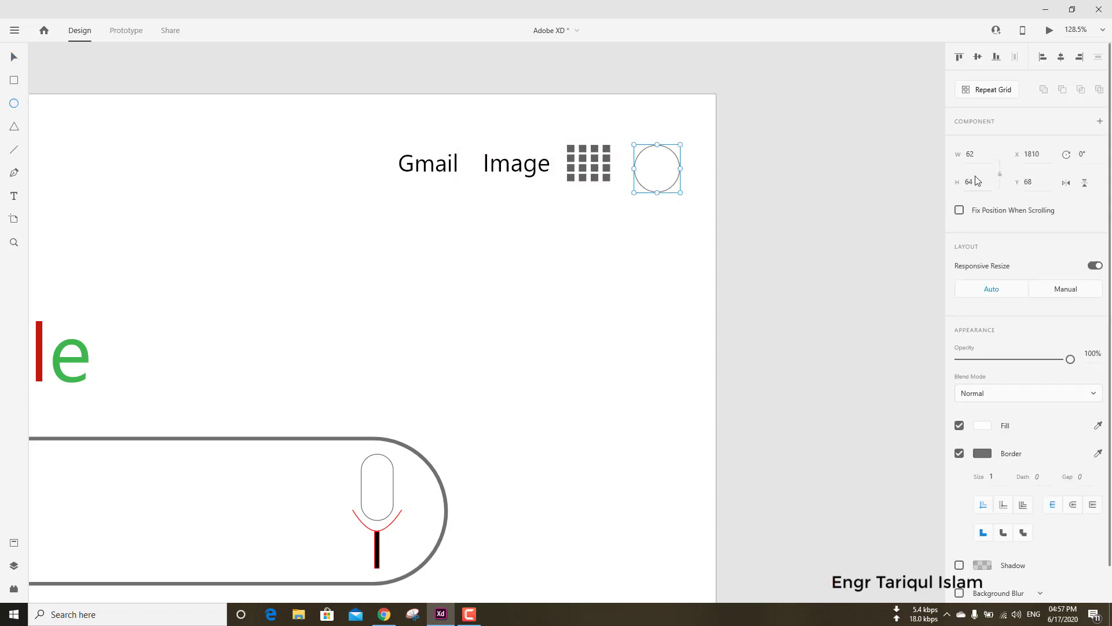
key(Tab)
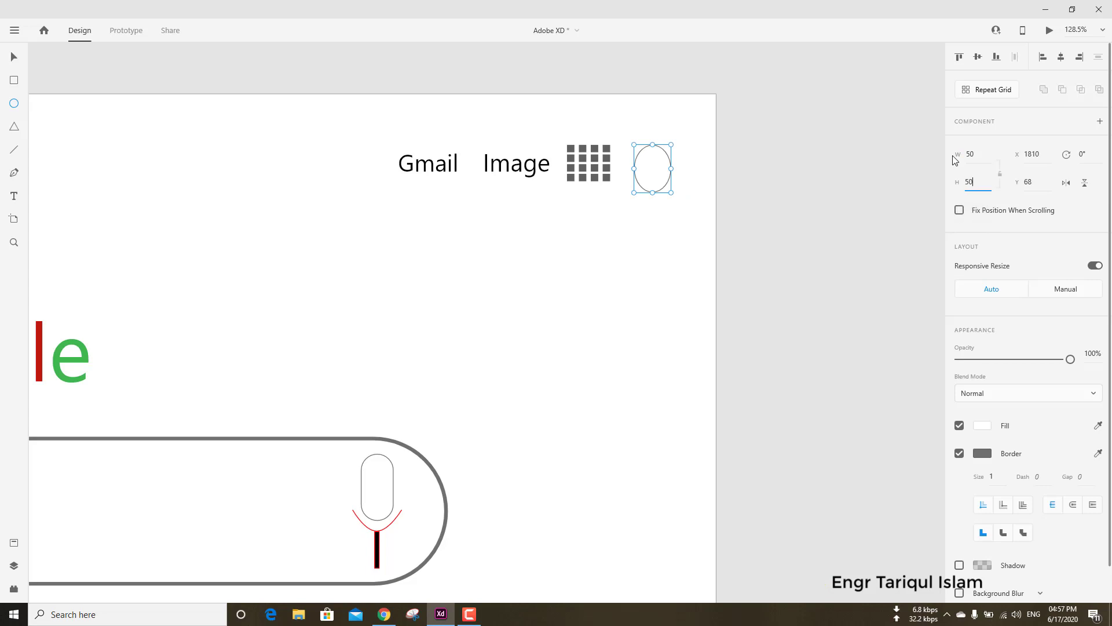
drag(669, 184, 668, 151)
click(447, 221)
click(661, 162)
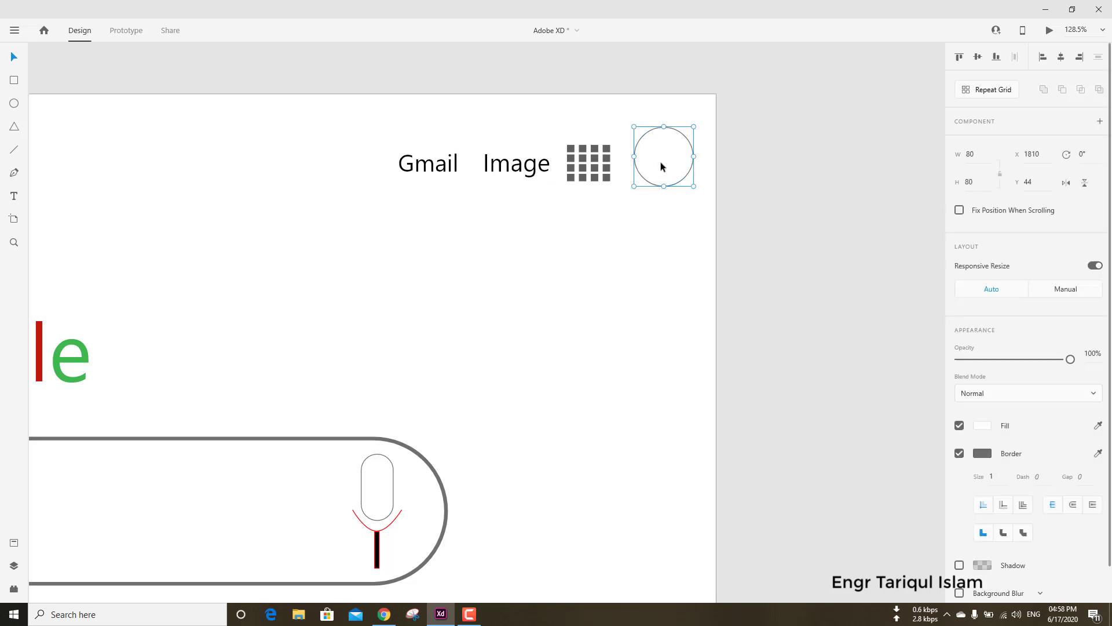
Fill the profile circle with dark brown #2B1E1E and reduce its opacity.
click(982, 425)
mouse_move(842, 429)
mouse_down()
mouse_move(822, 440)
mouse_move(838, 443)
mouse_up()
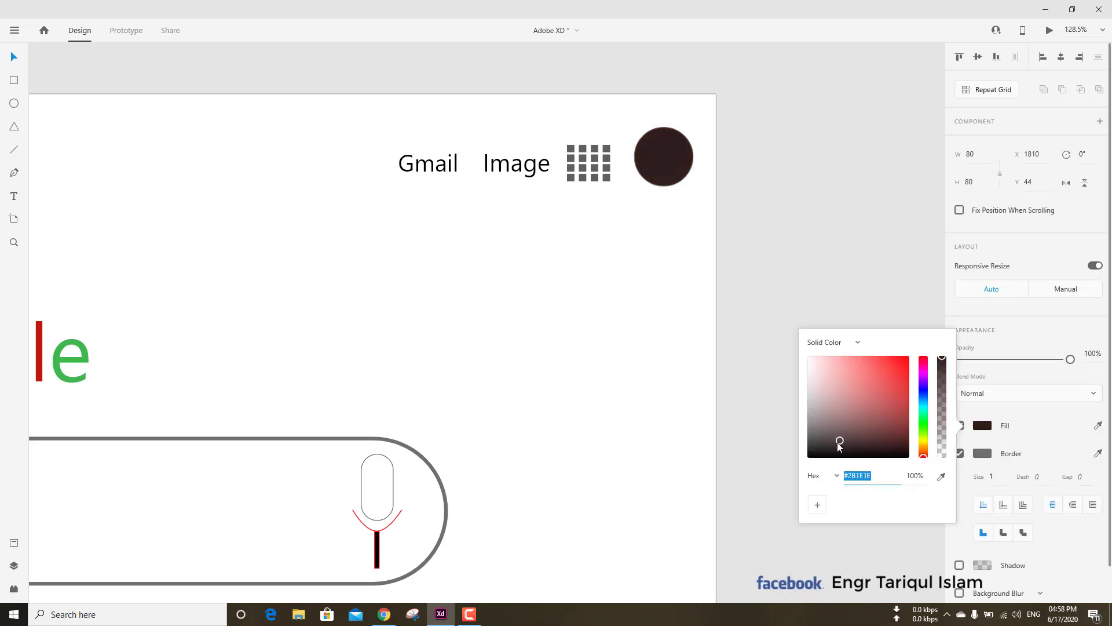
click(1024, 362)
click(830, 303)
Add the text "Thank You" in the lower part of the artboard at X 621, Y 975.
key(ctrl+0)
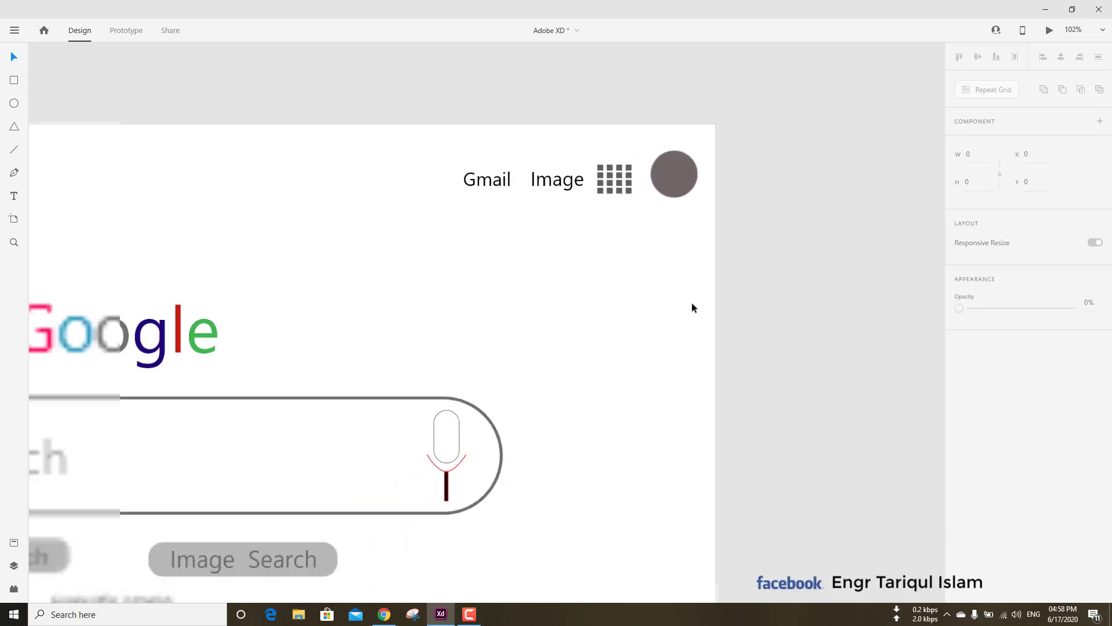
drag(657, 267, 649, 259)
scroll(689, 289, up, 1)
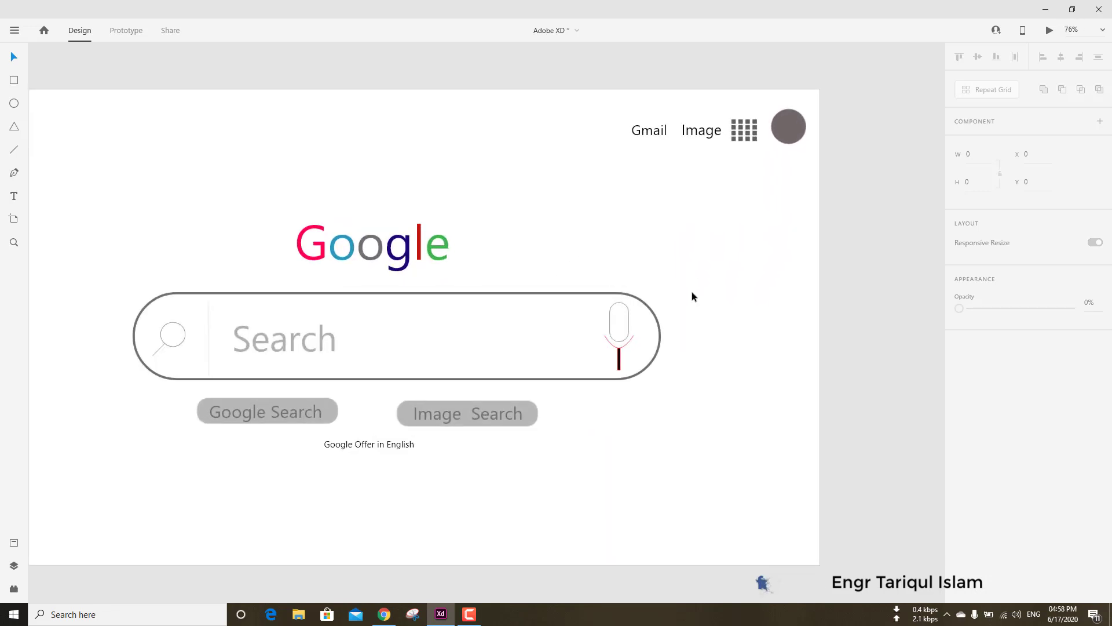
scroll(690, 290, down, 1)
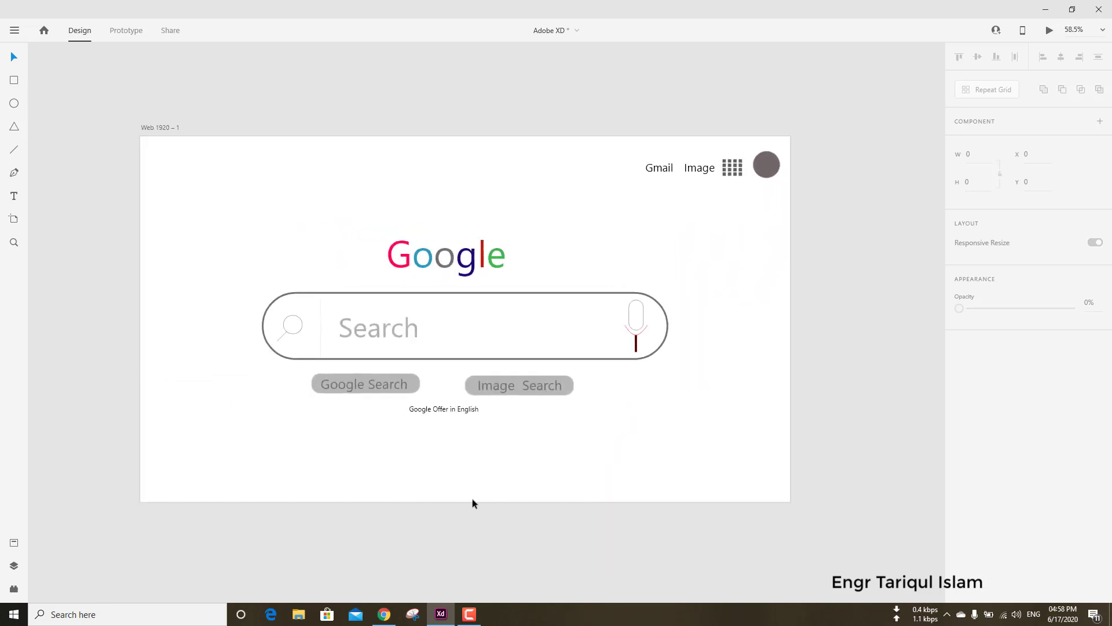
click(351, 464)
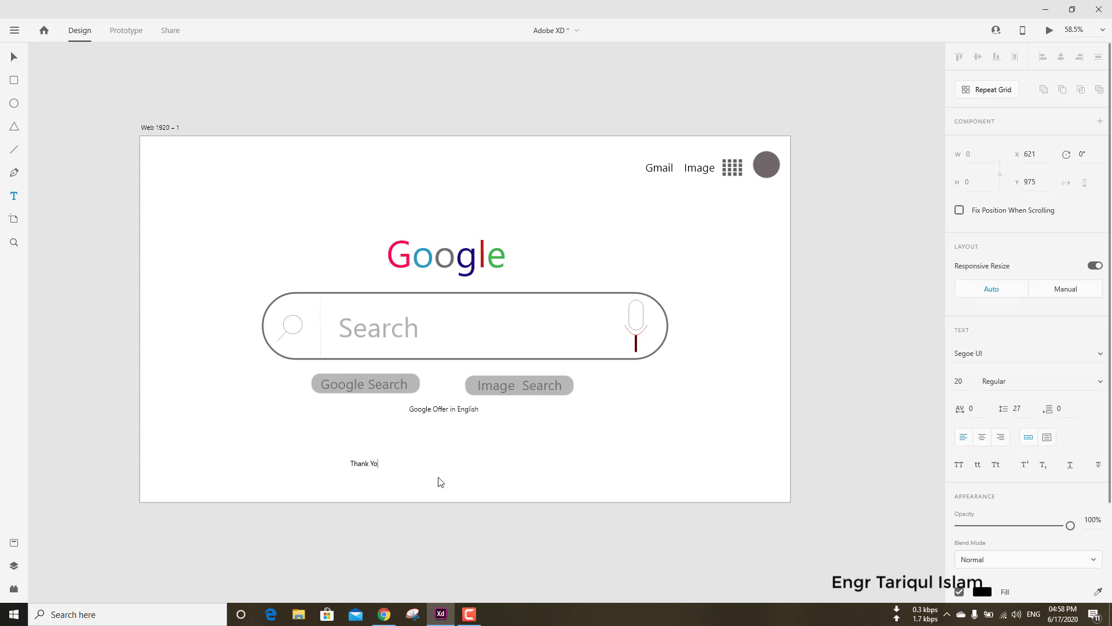
key(Escape)
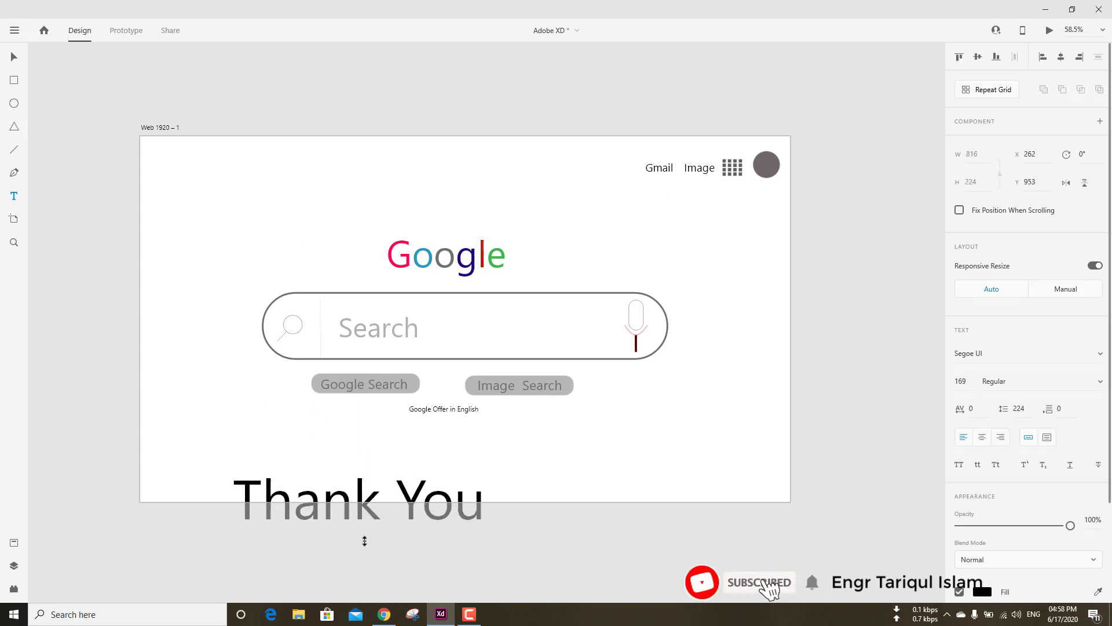